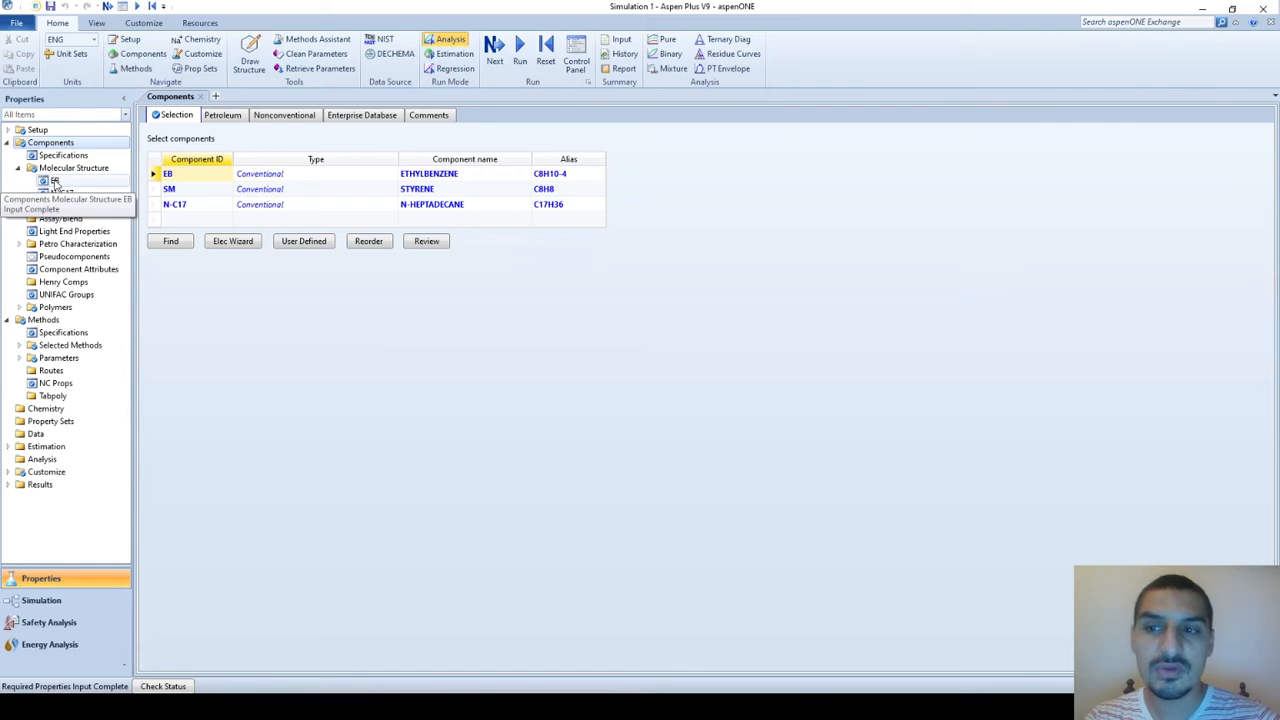
- Examine the graphical molecular structures of the components EB, SM and N-C17
click(55, 182)
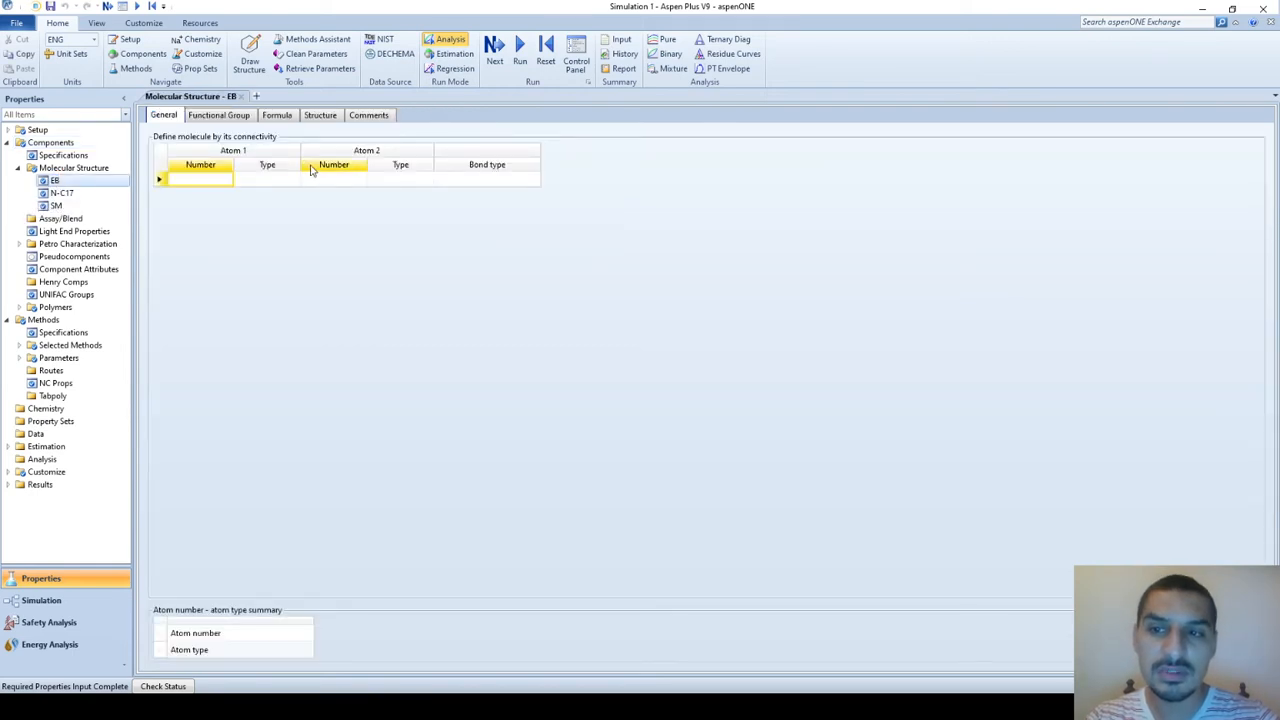
click(323, 116)
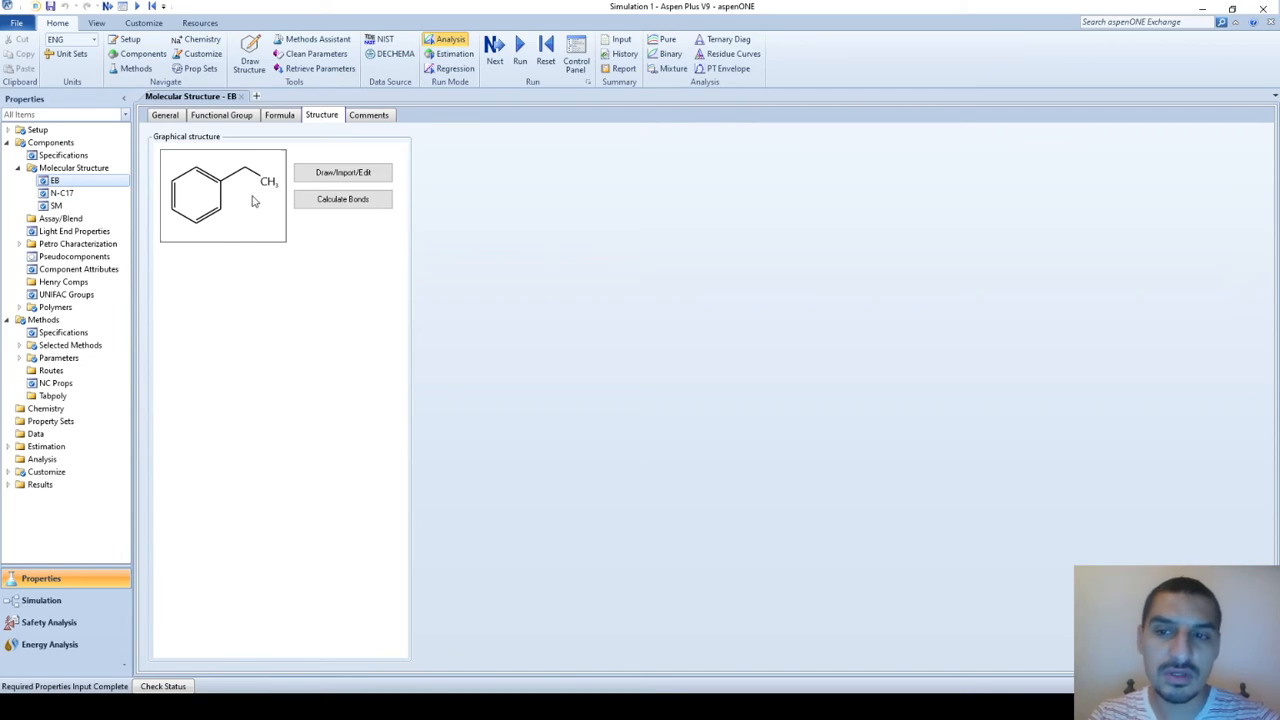
click(57, 206)
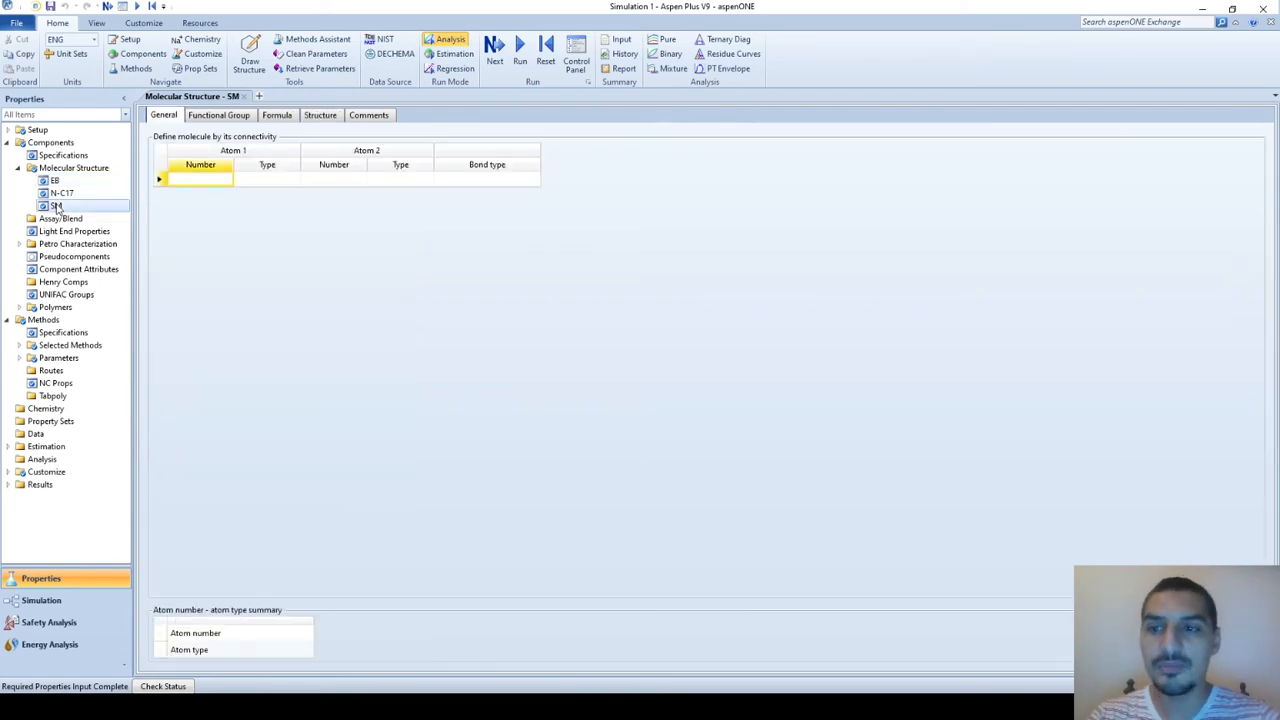
click(325, 115)
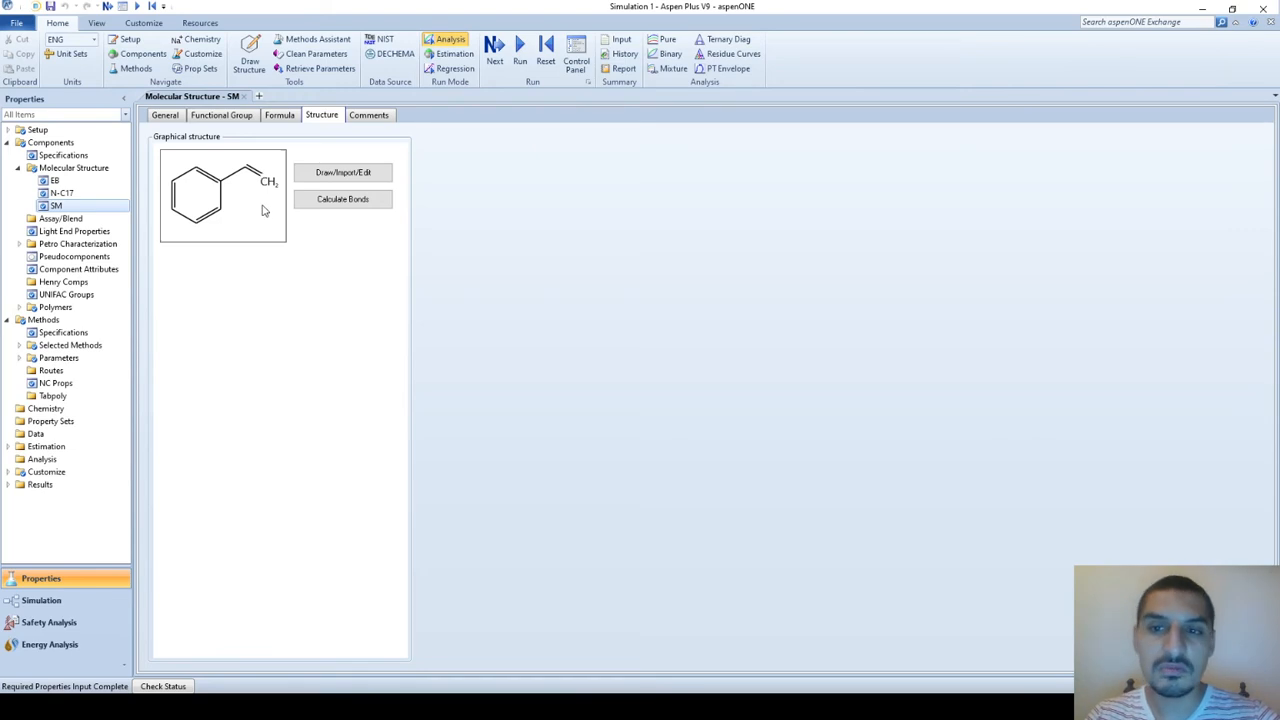
click(61, 193)
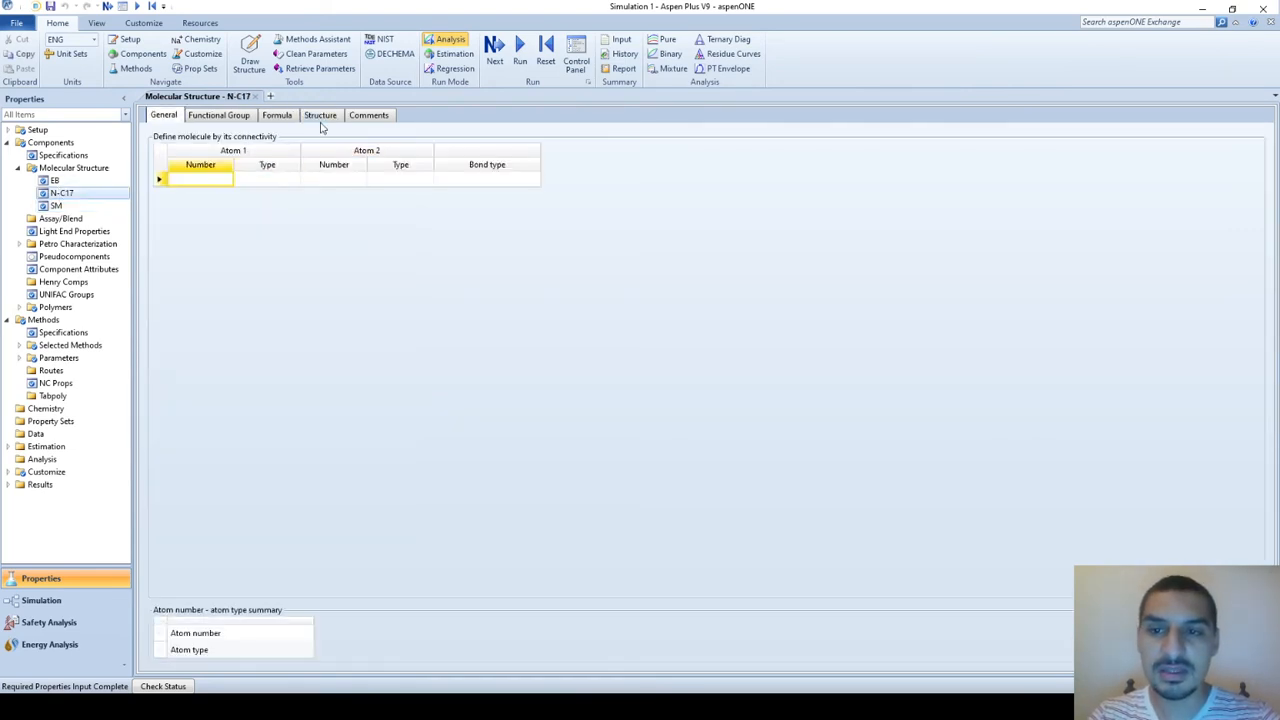
click(321, 121)
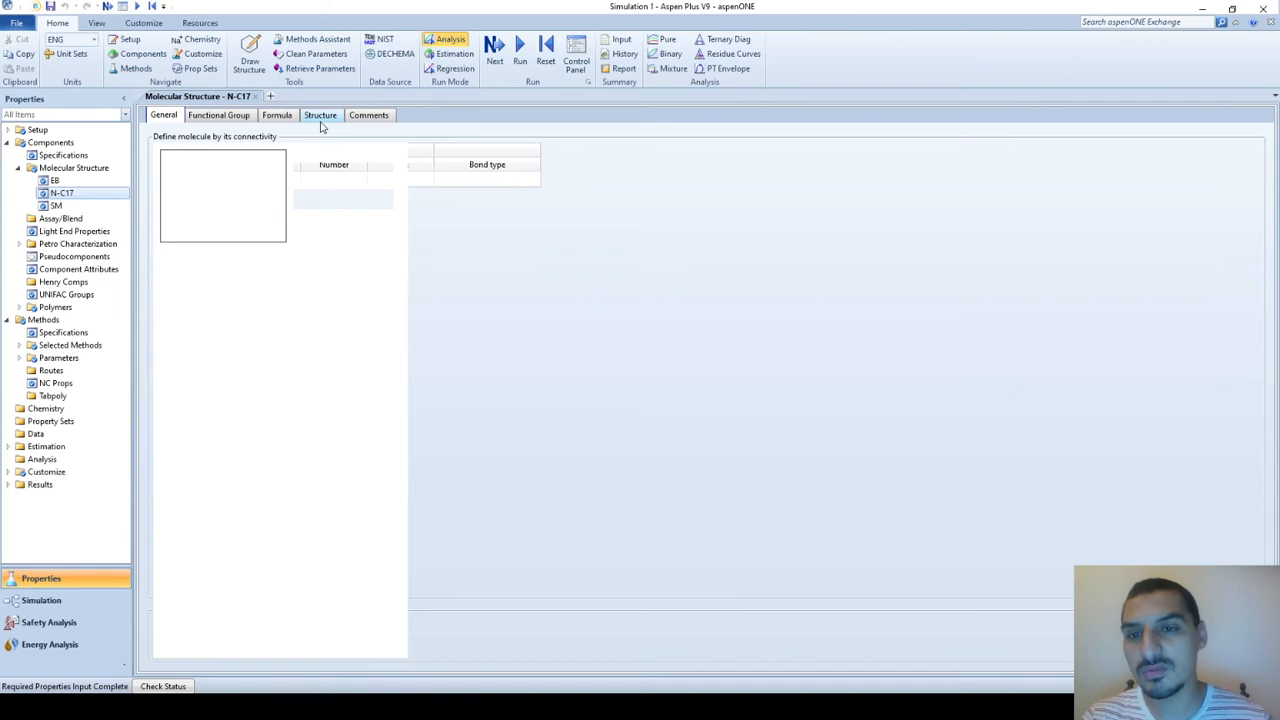
click(321, 118)
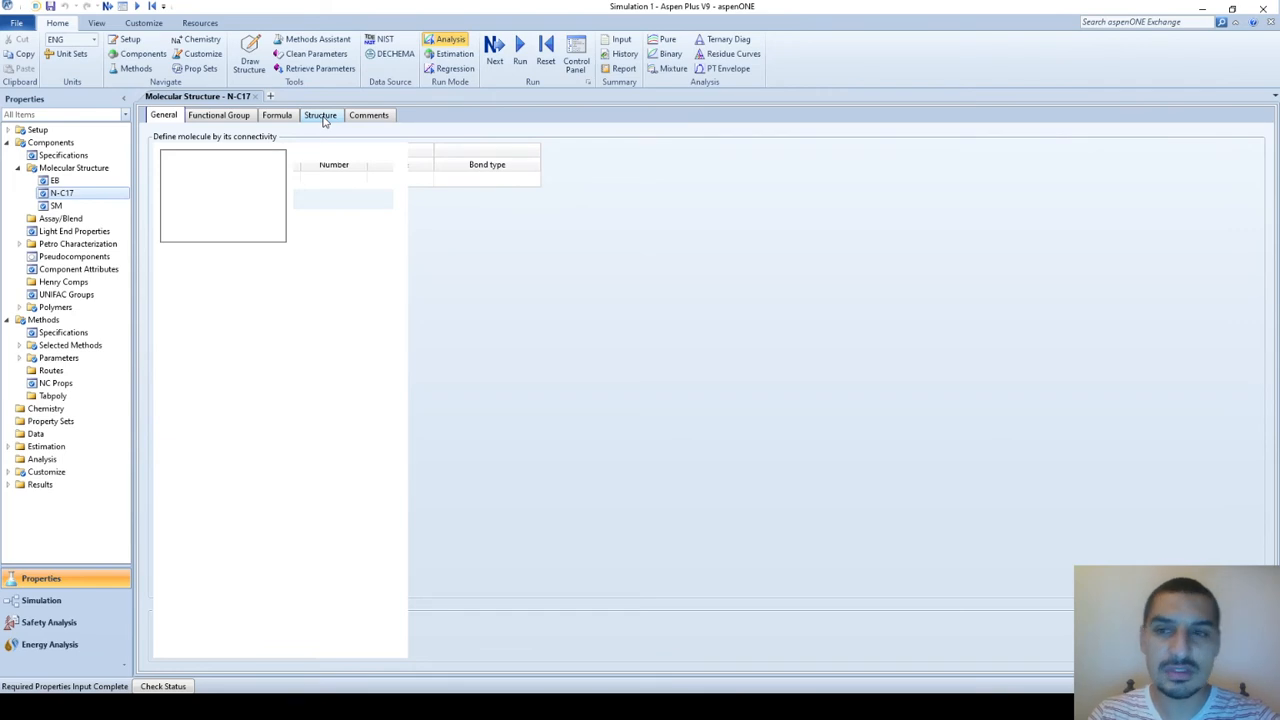
click(321, 116)
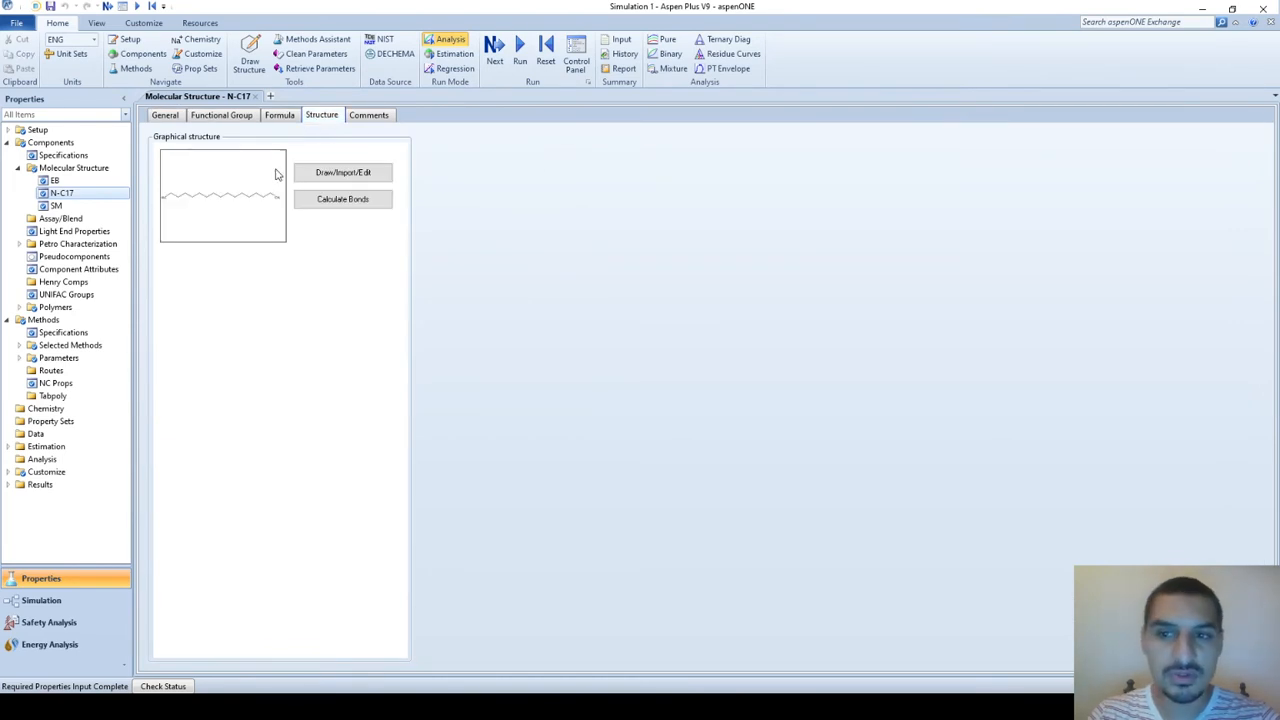
- Check the global property method specifications and review the pure component scalar parameters, singling out the boiling point row TB
click(62, 332)
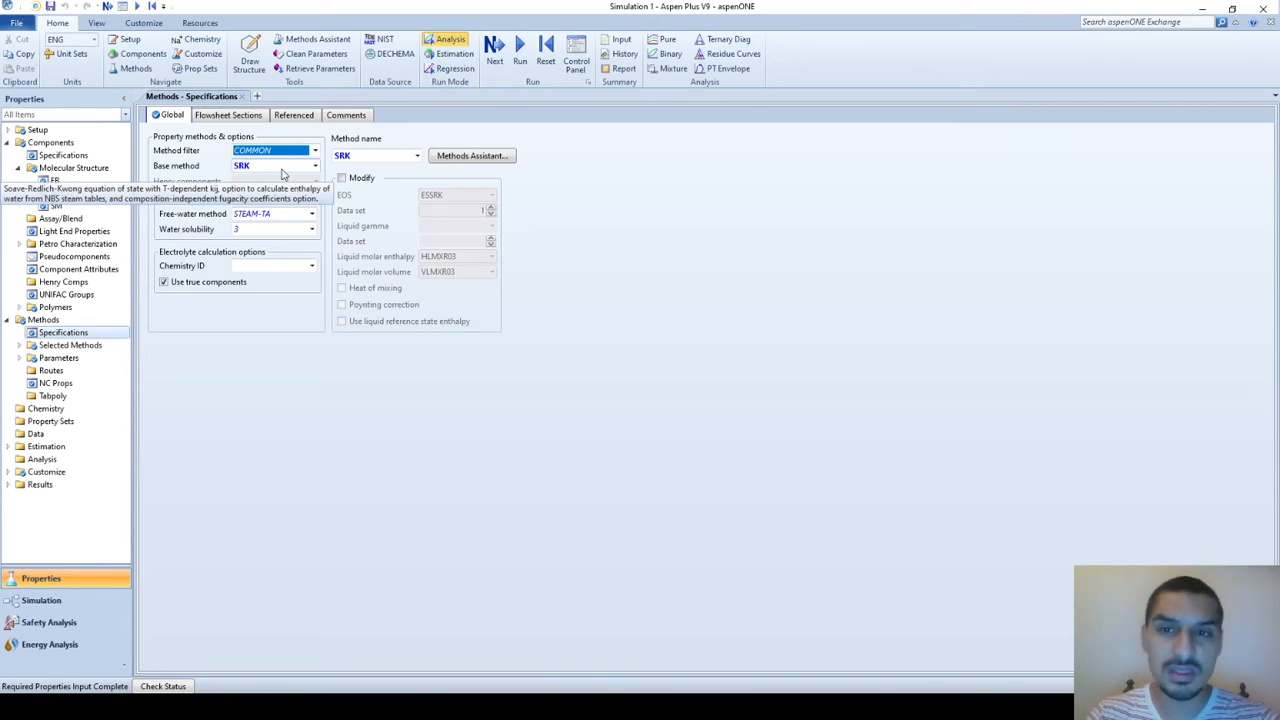
click(431, 388)
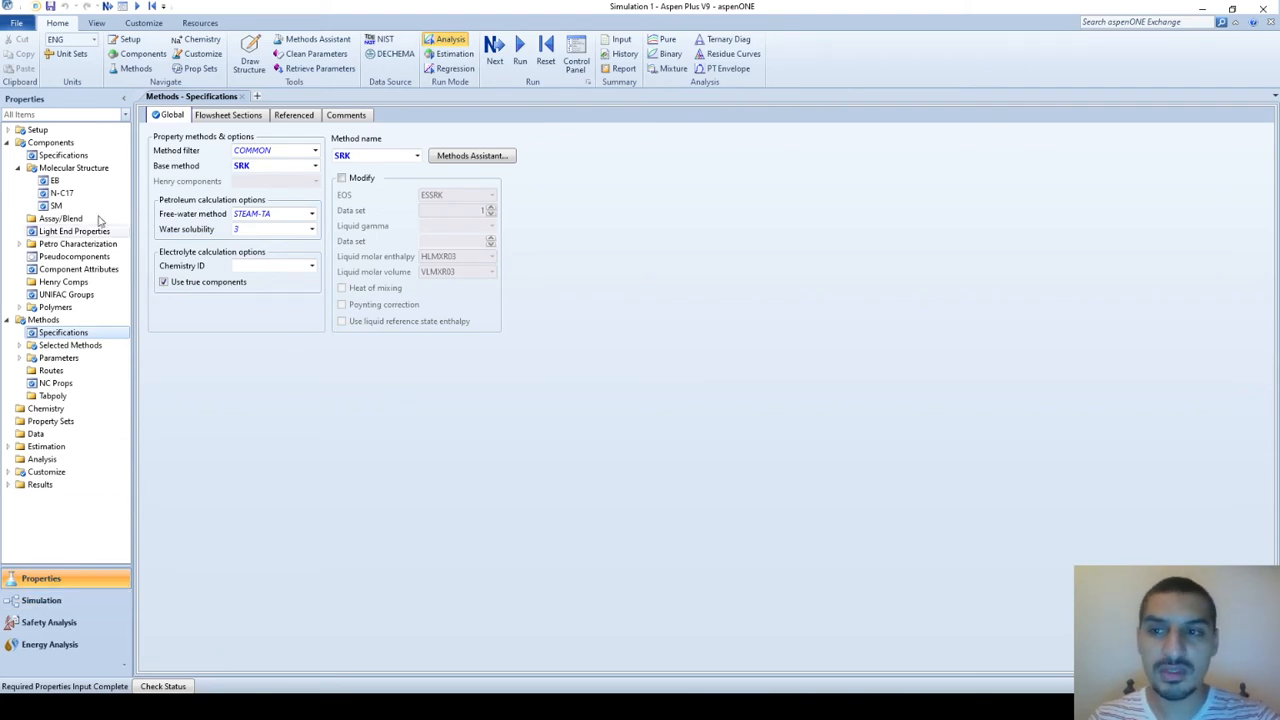
click(64, 156)
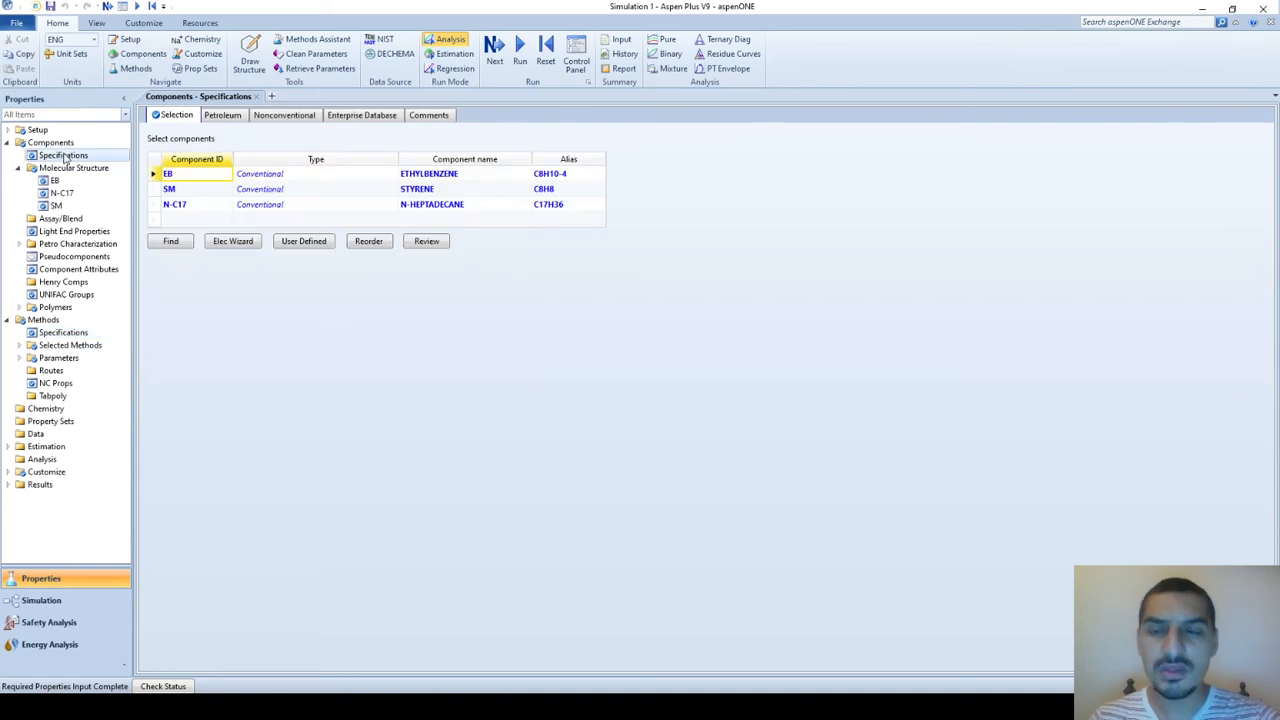
click(415, 245)
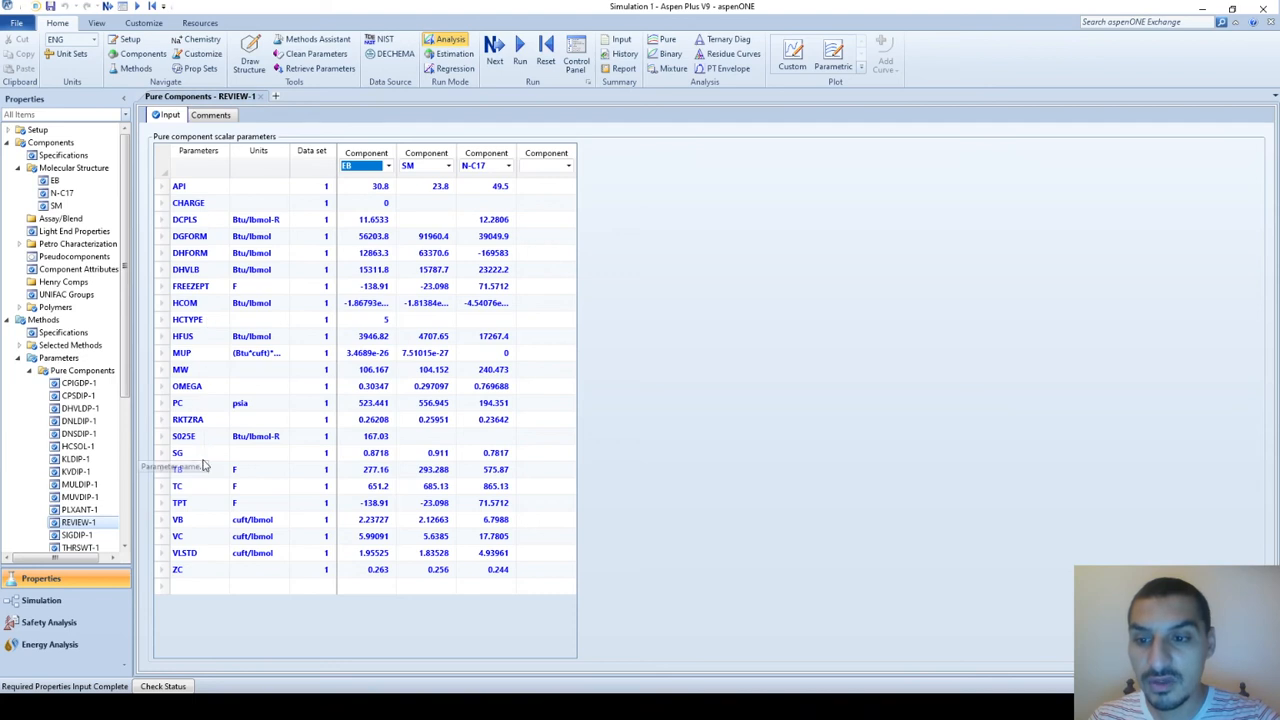
click(165, 470)
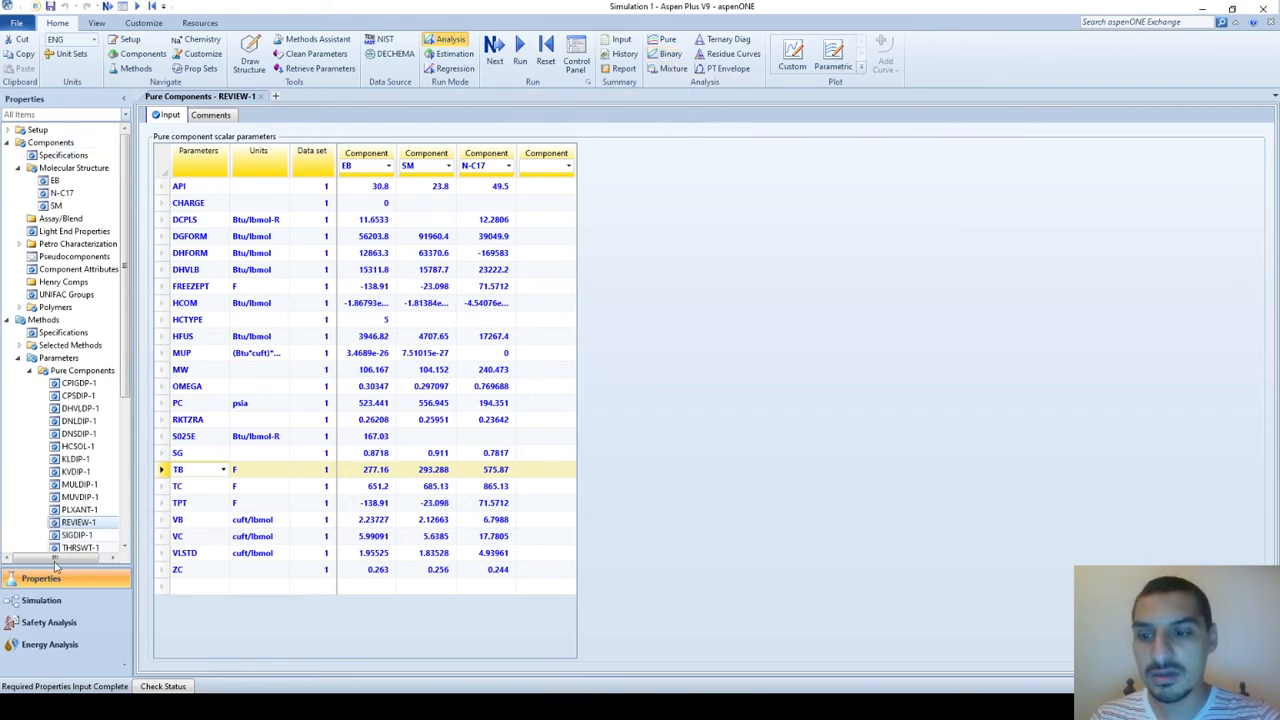
- Switch to the simulation environment and view the FEED stream's input conditions and composition
click(57, 598)
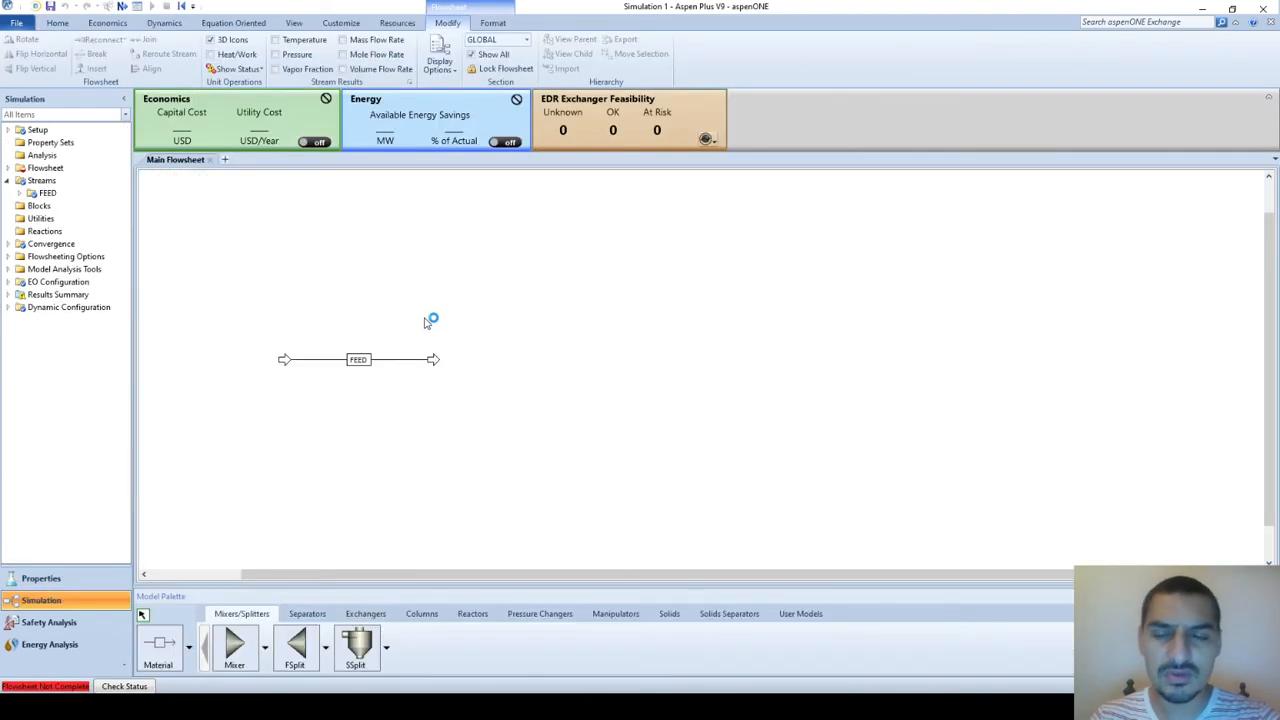
click(411, 360)
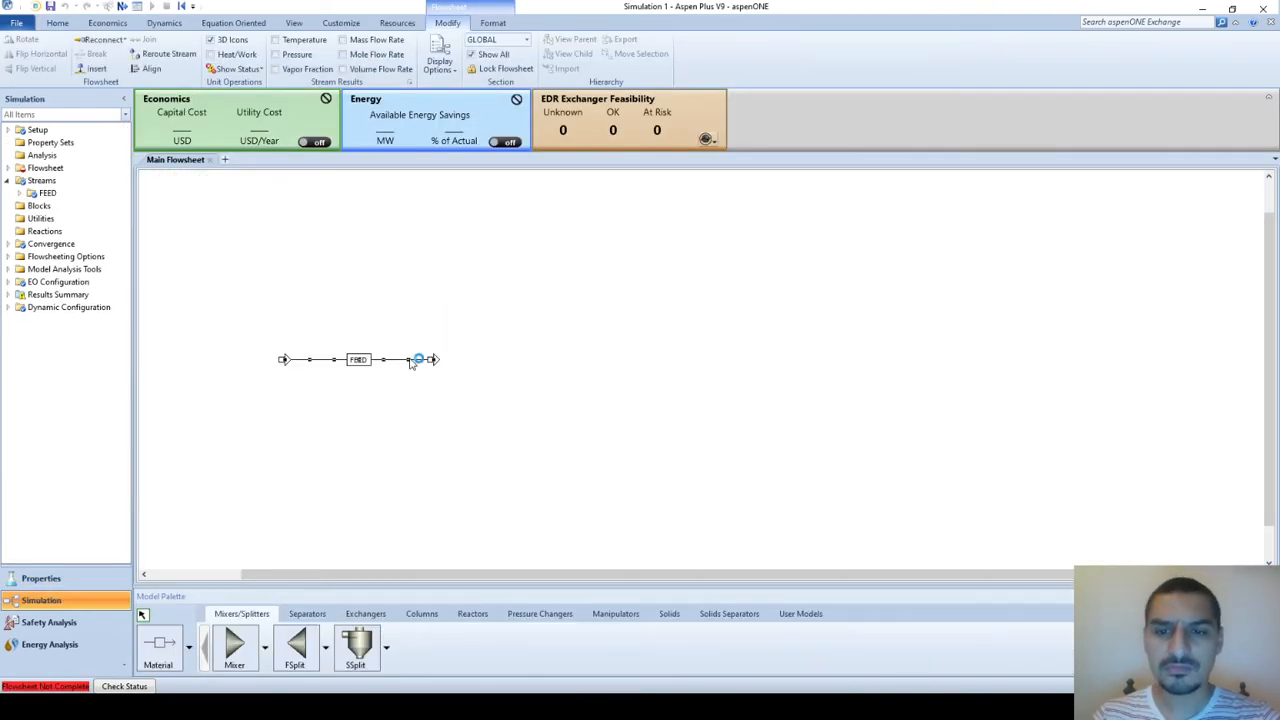
double_click(411, 360)
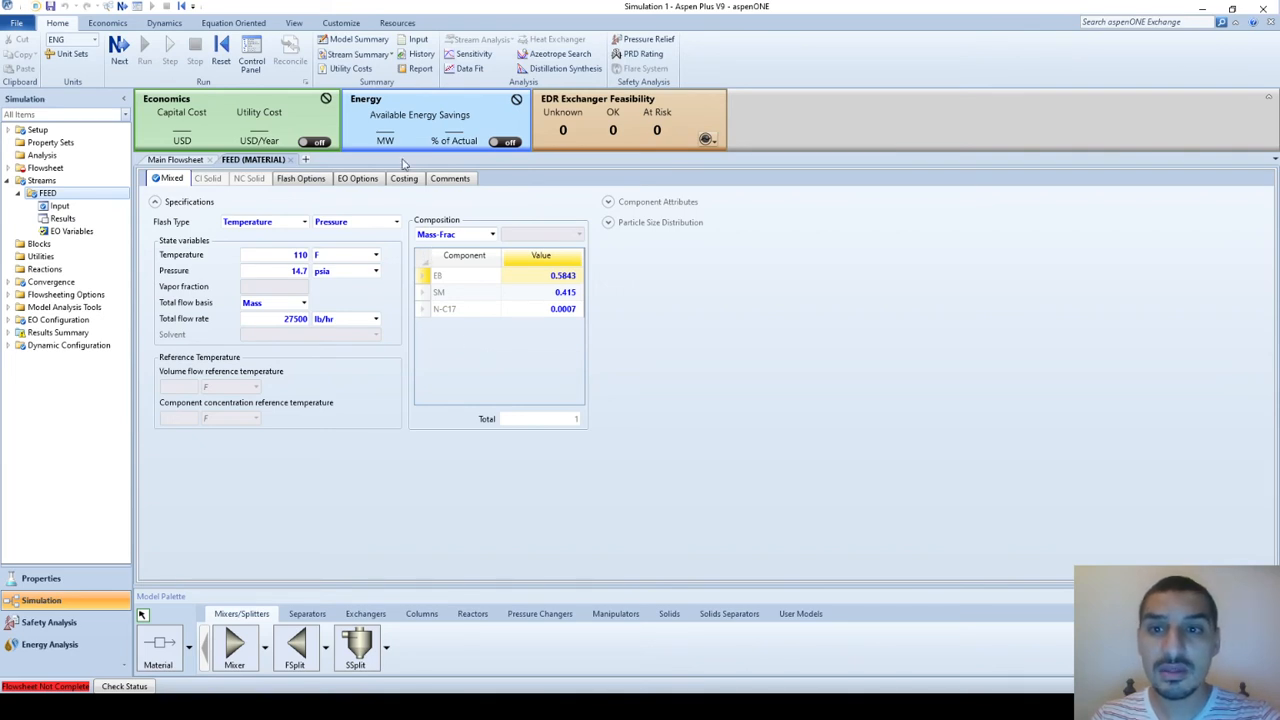
- Check the stream summary choices, return to the main flowsheet and look through the commands available for the FEED stream
click(392, 55)
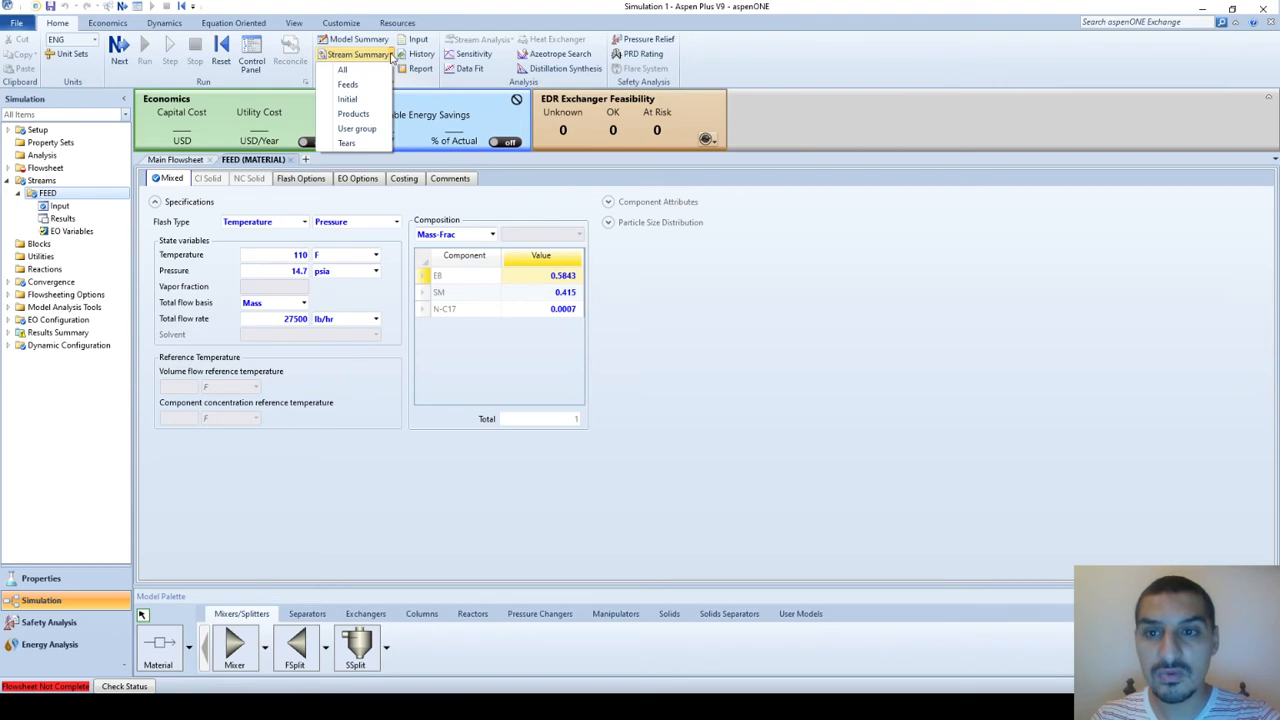
click(392, 56)
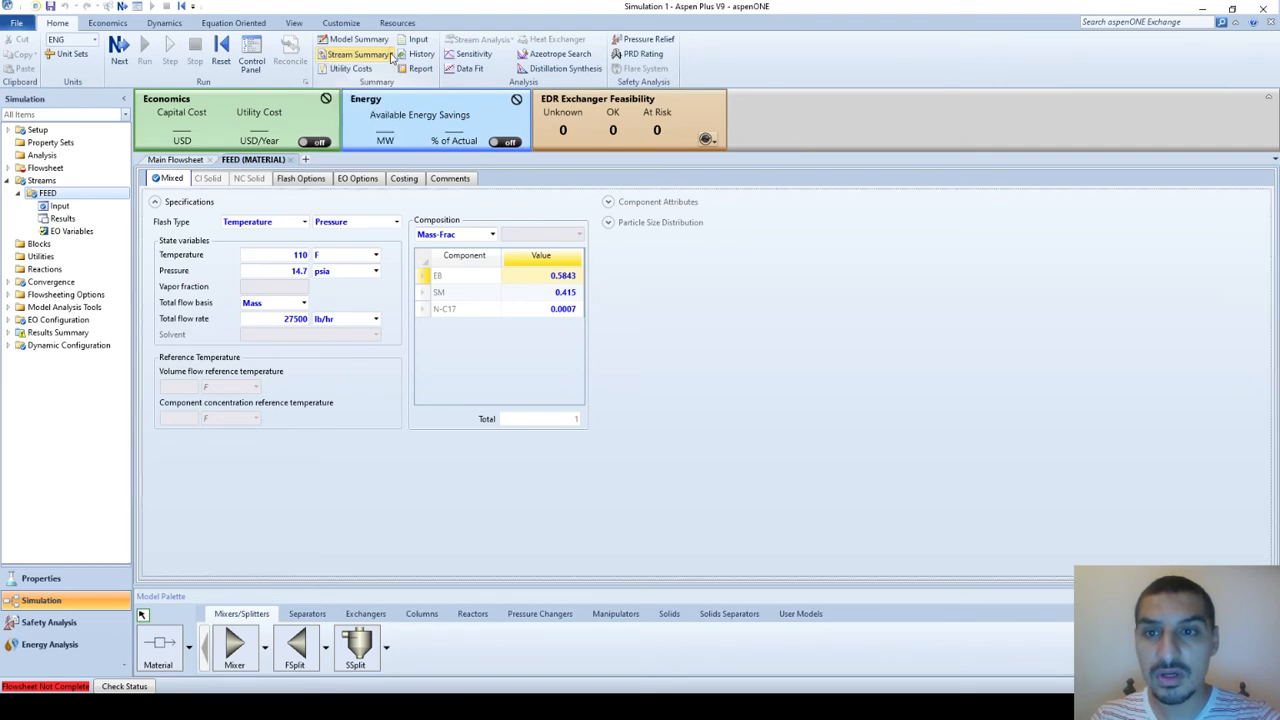
click(190, 160)
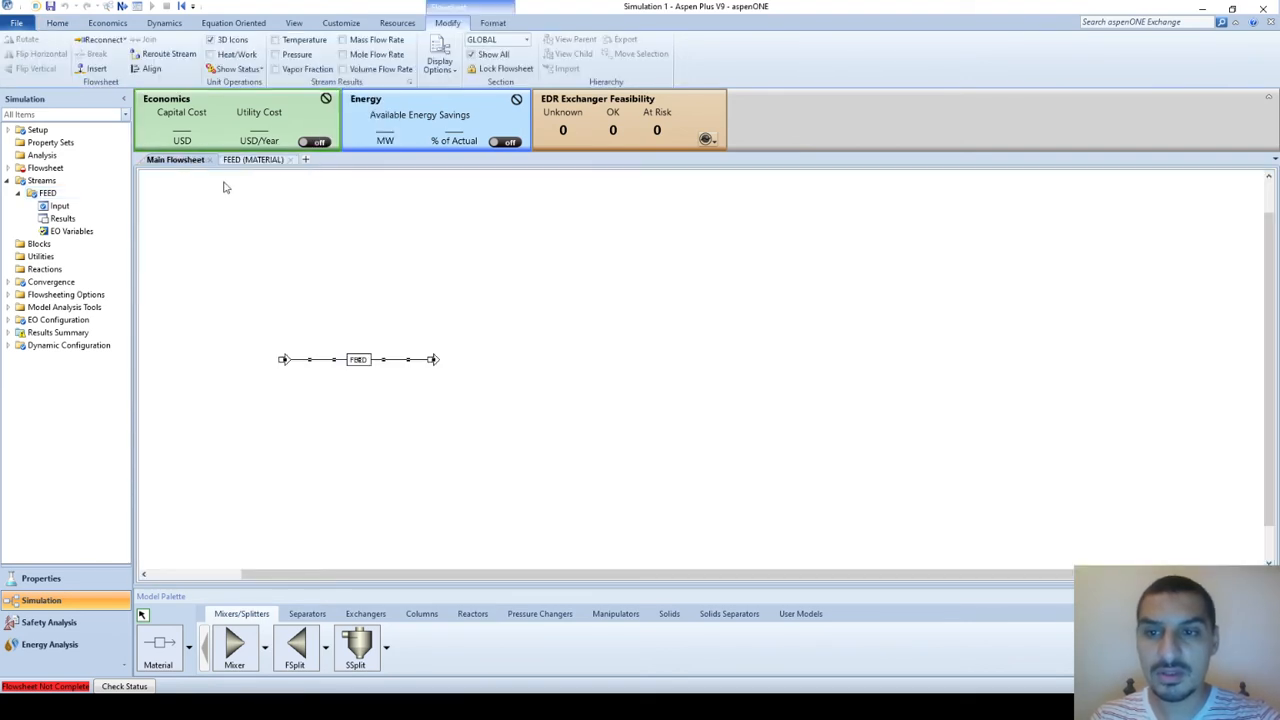
right_click(418, 362)
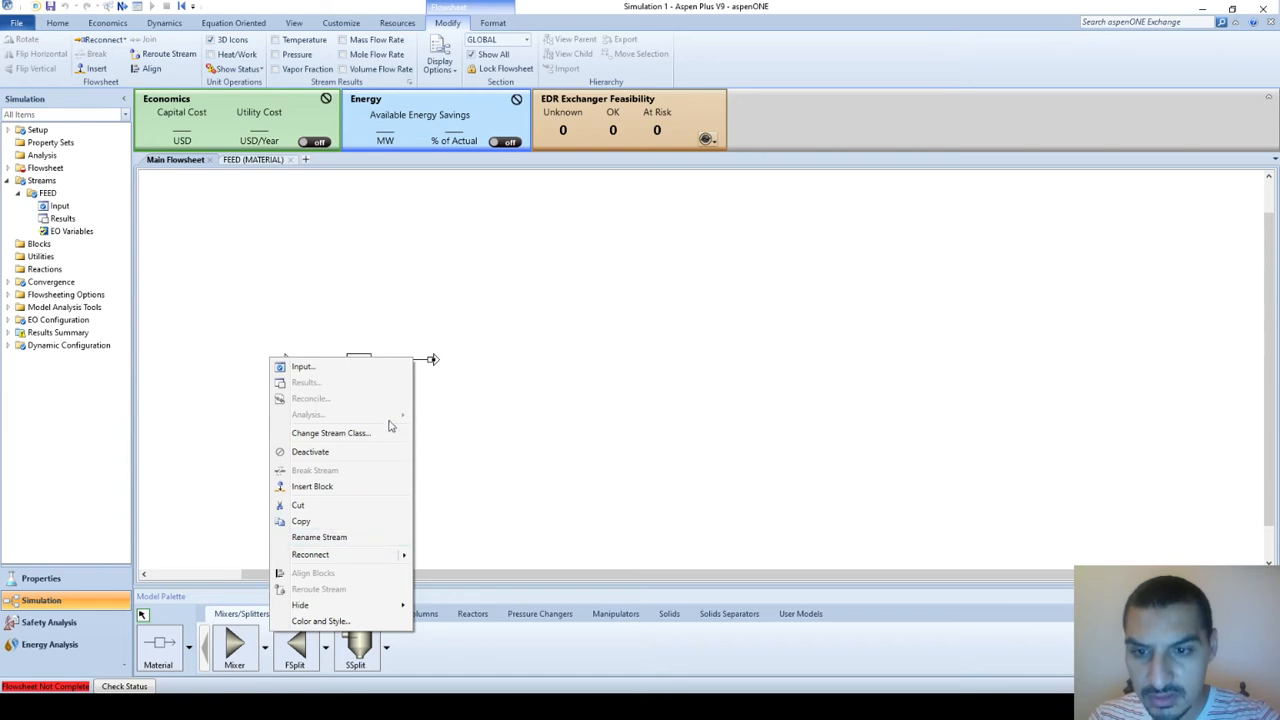
click(426, 350)
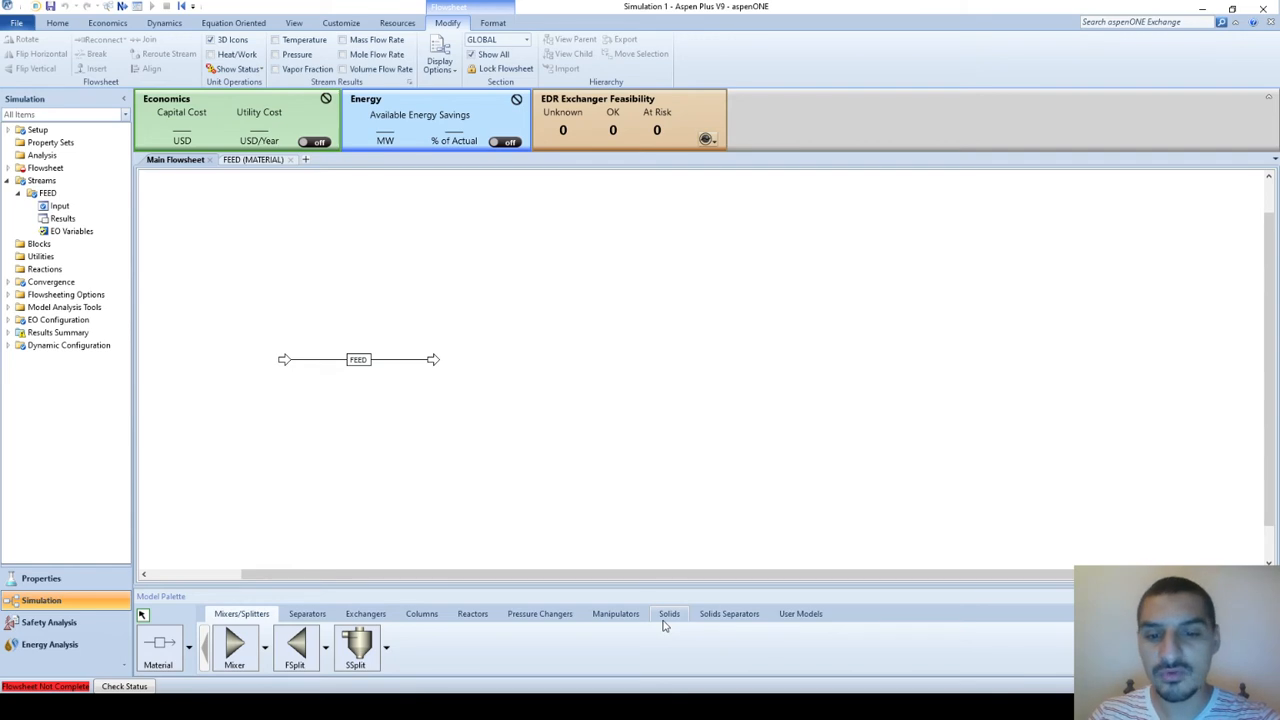
- Place a Dupl manipulator block on the flowsheet and connect the FEED stream's outlet to its inlet
click(804, 620)
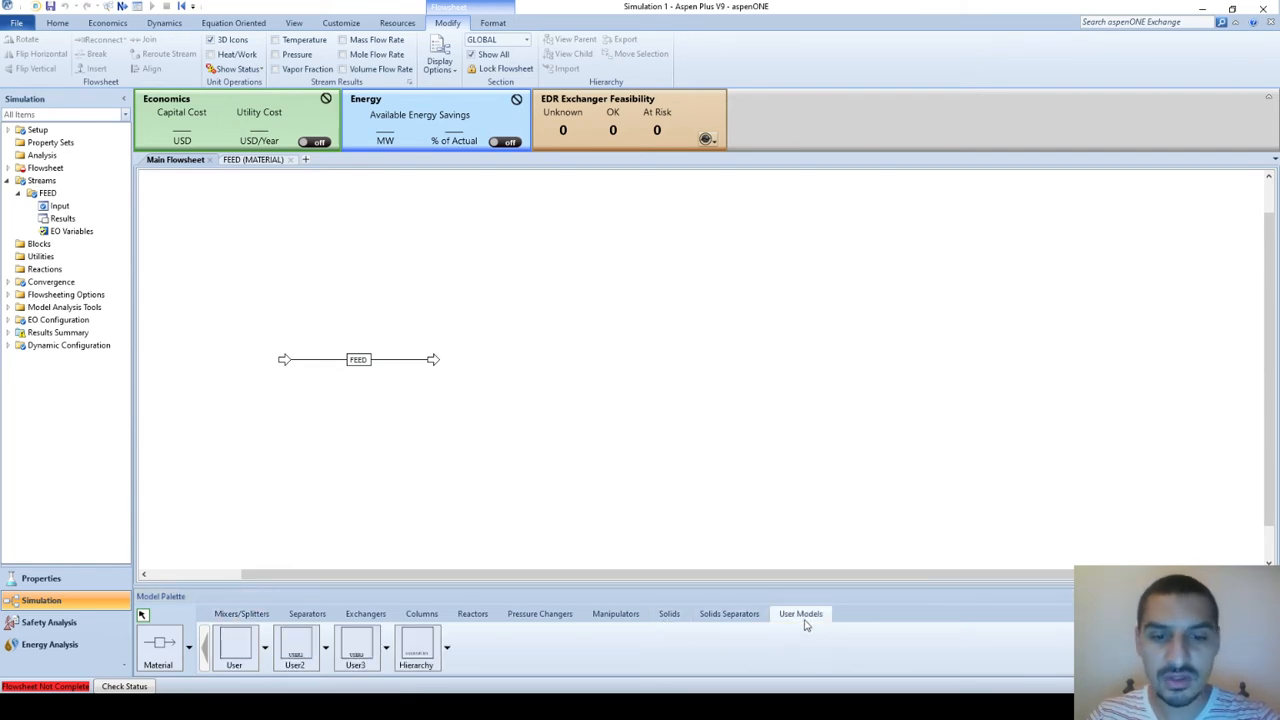
click(741, 620)
click(618, 616)
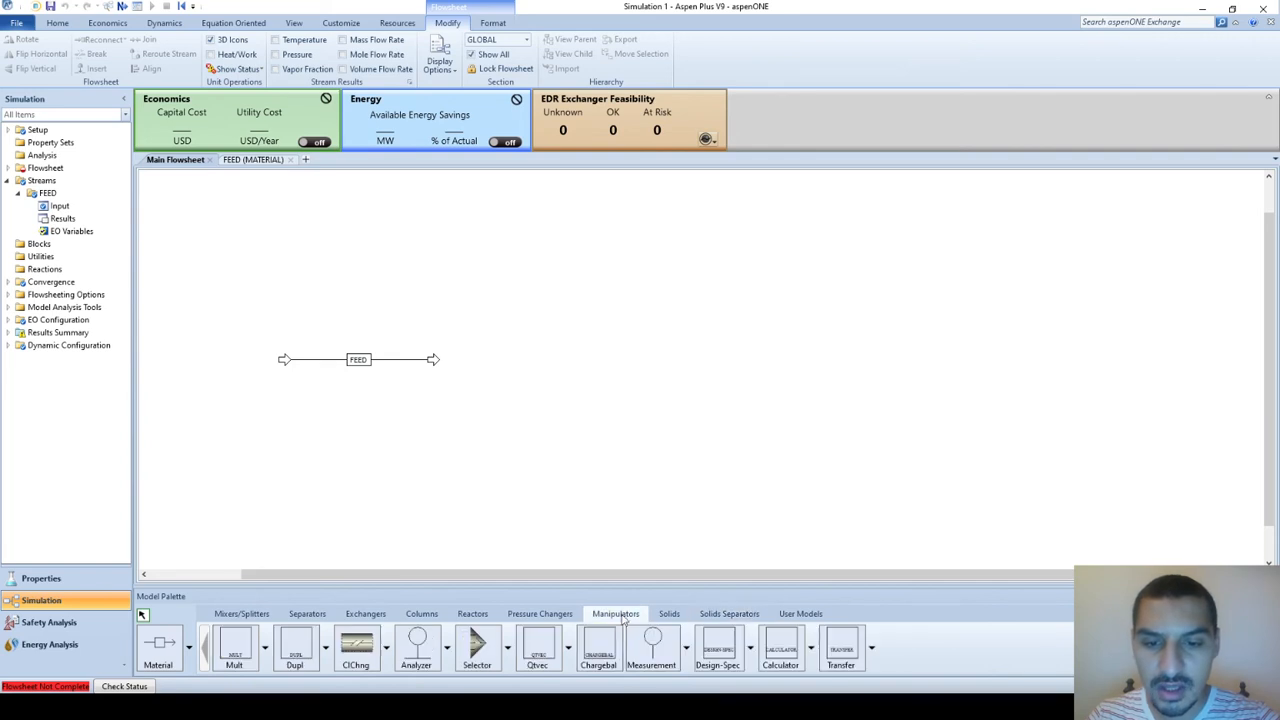
click(294, 645)
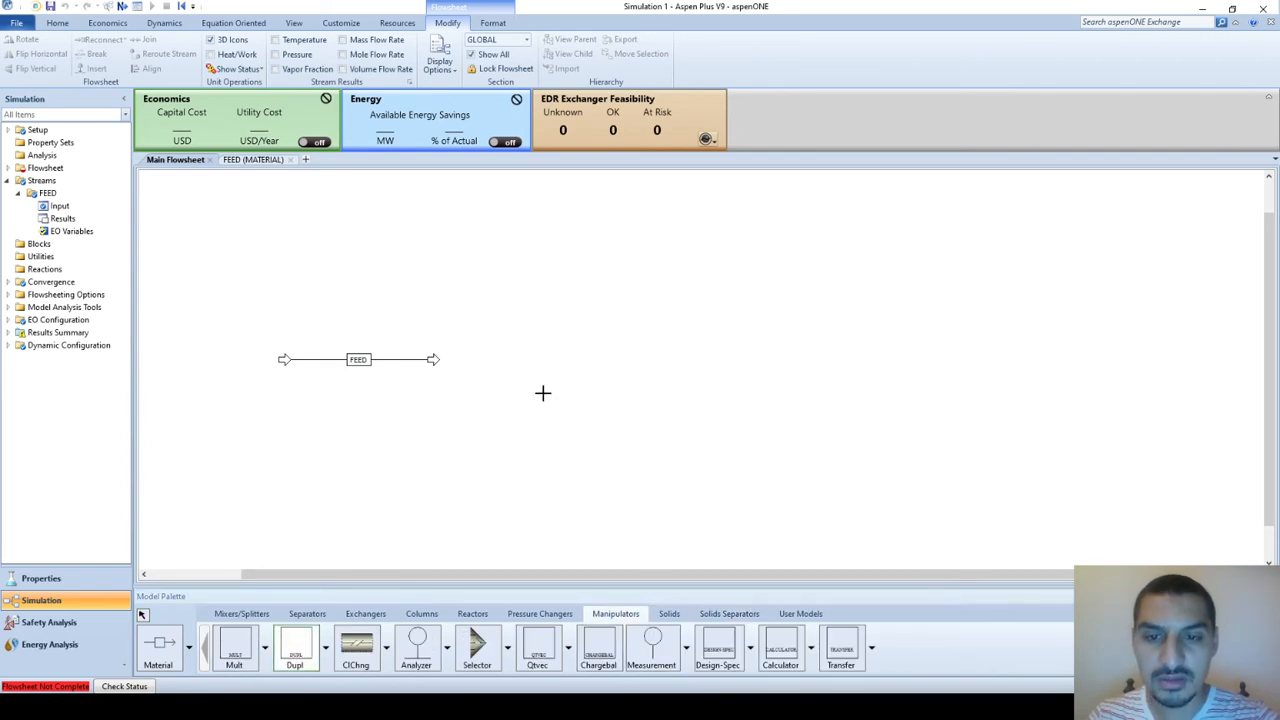
click(486, 358)
right_click(486, 358)
drag(434, 360, 448, 357)
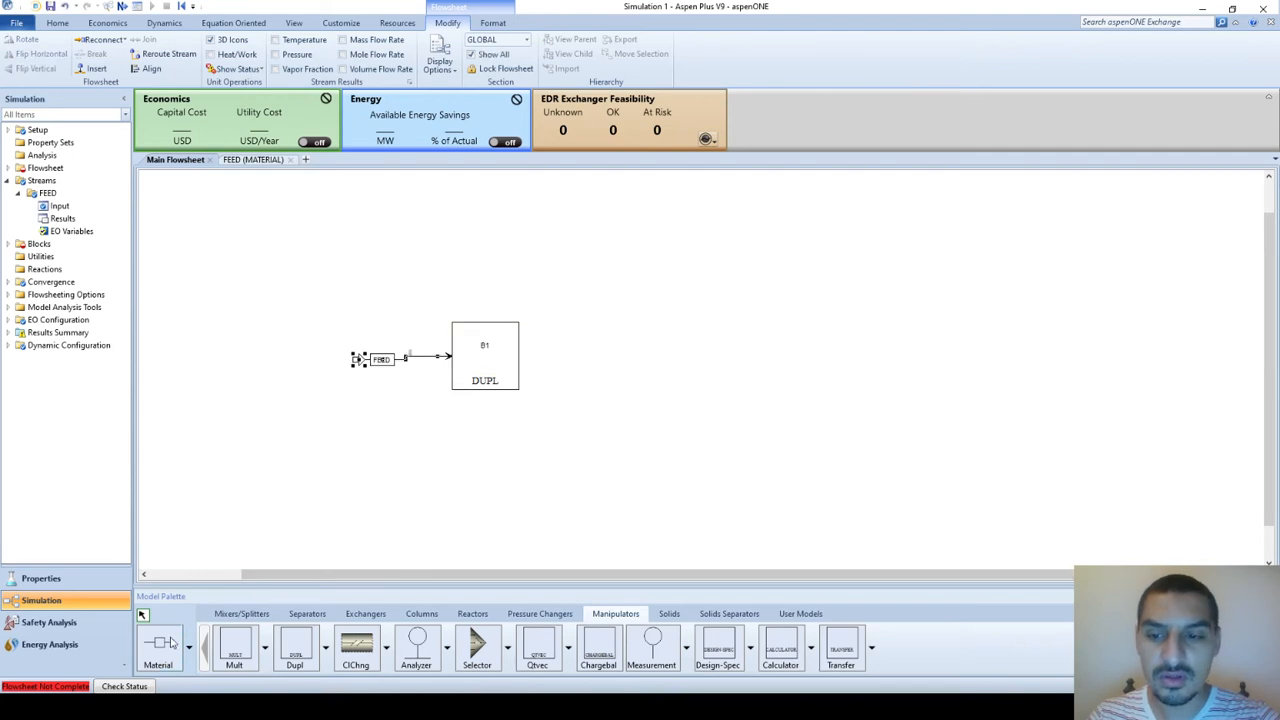
- Draw two material product streams out of the Dupl block, one ending above it and one ending below
click(151, 658)
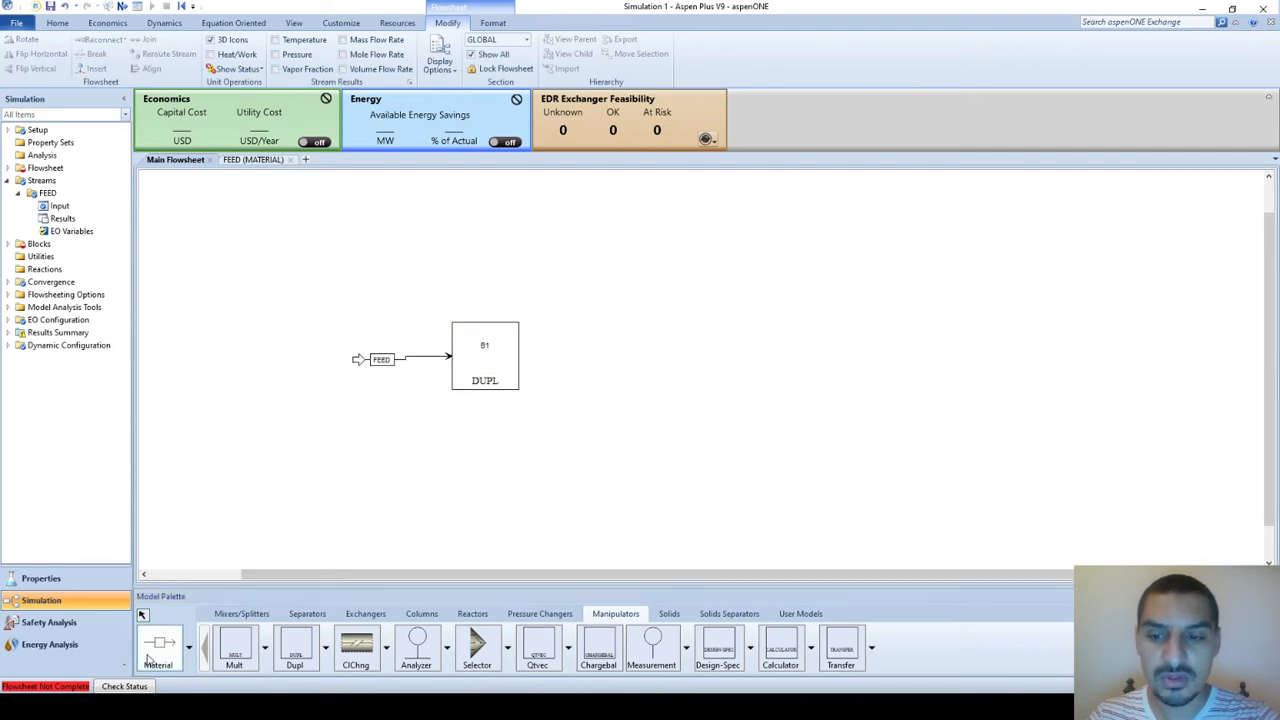
click(525, 356)
click(655, 252)
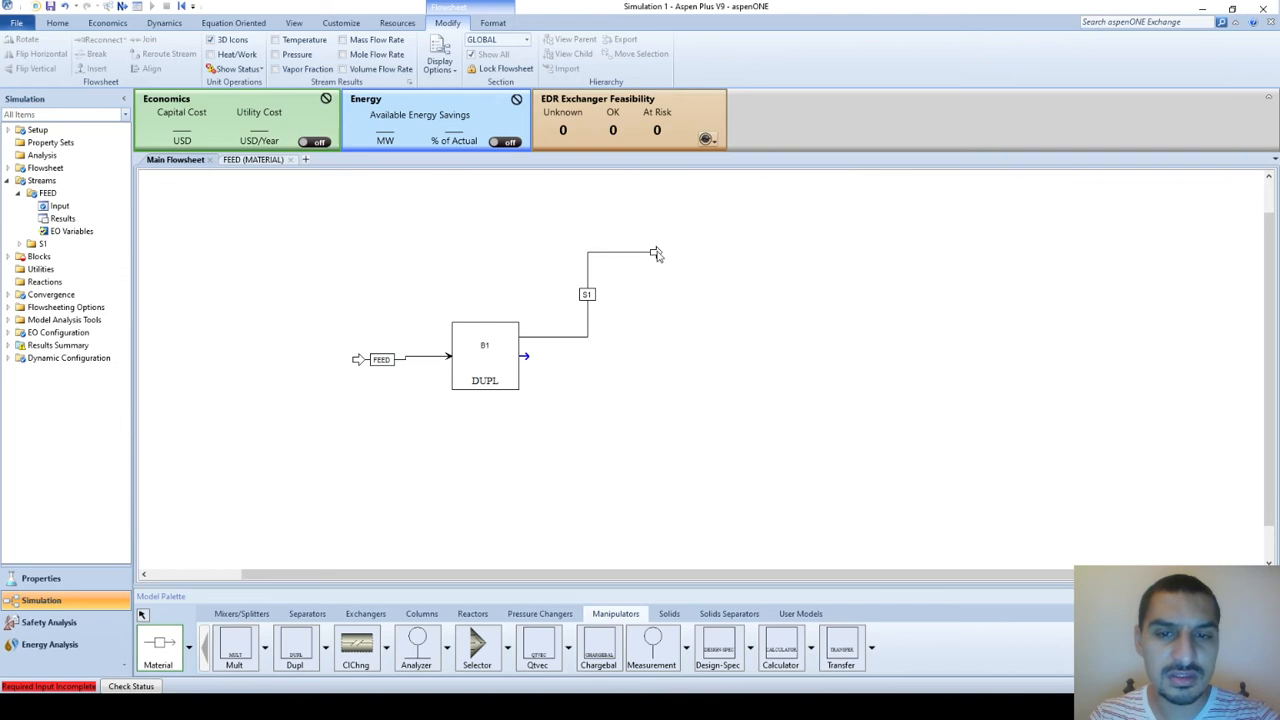
click(521, 356)
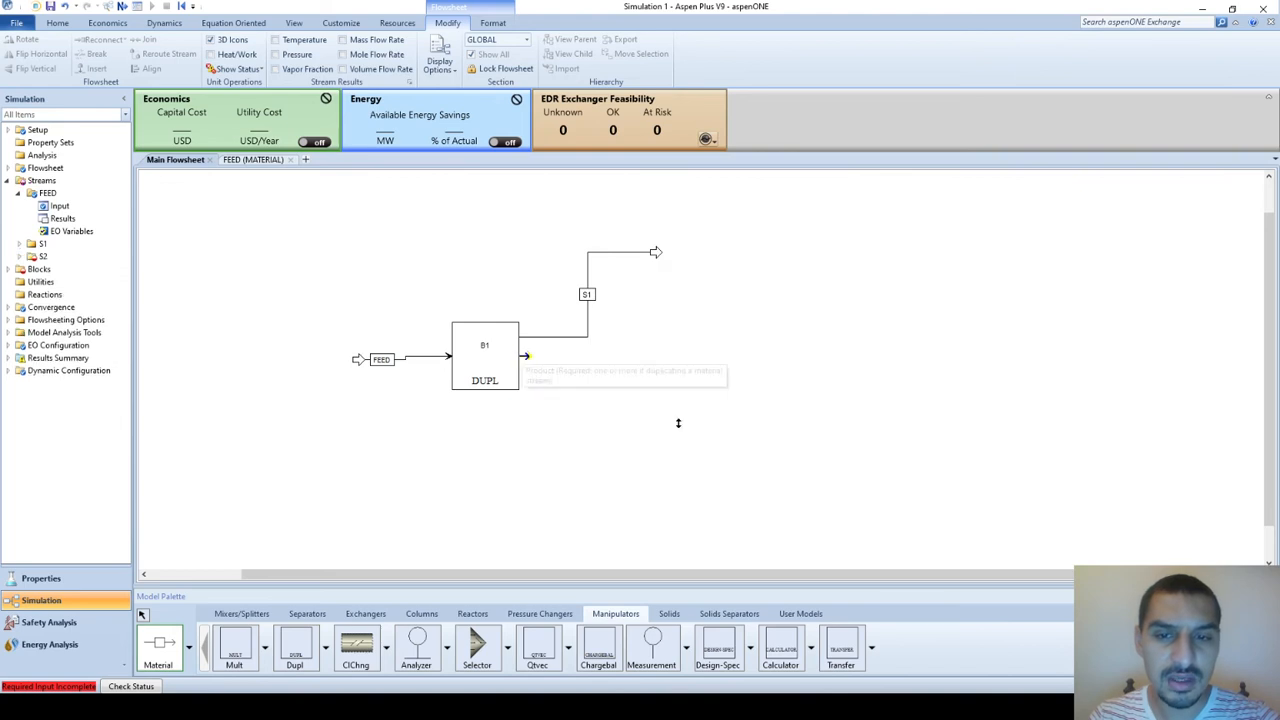
click(626, 410)
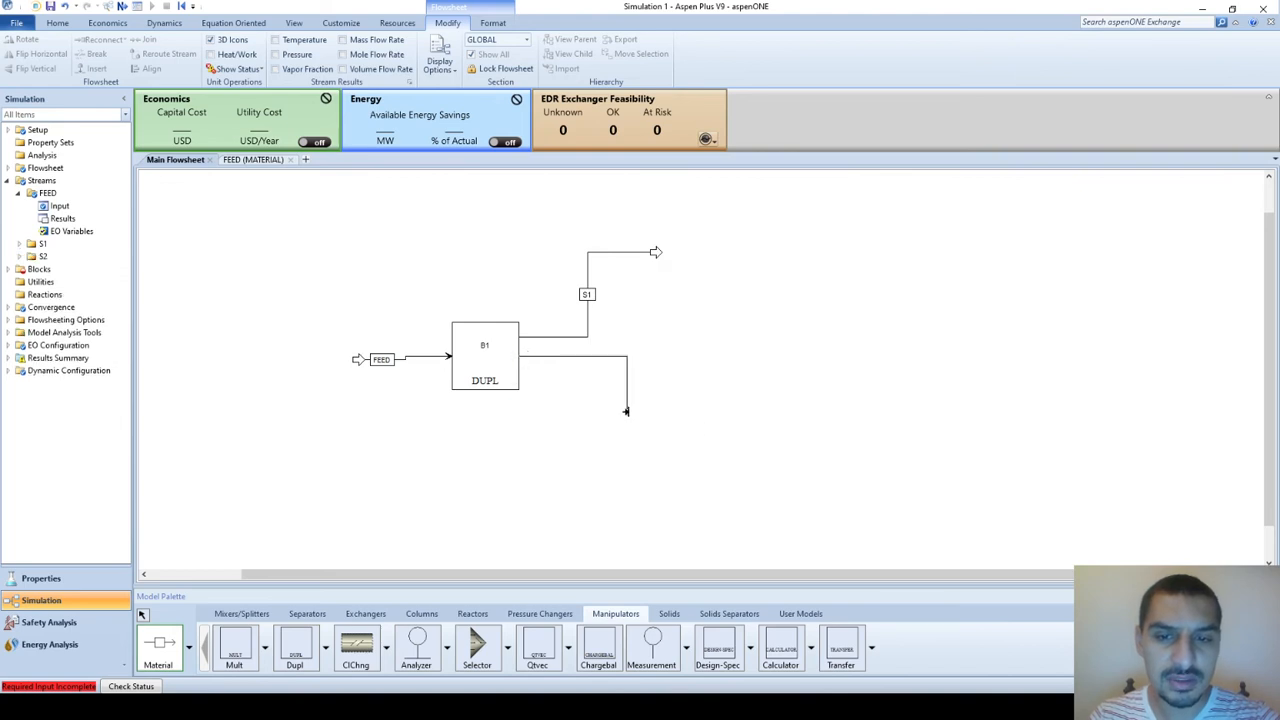
- Rename the Dupl block's upper product stream as FSHORT
click(587, 295)
click(589, 296)
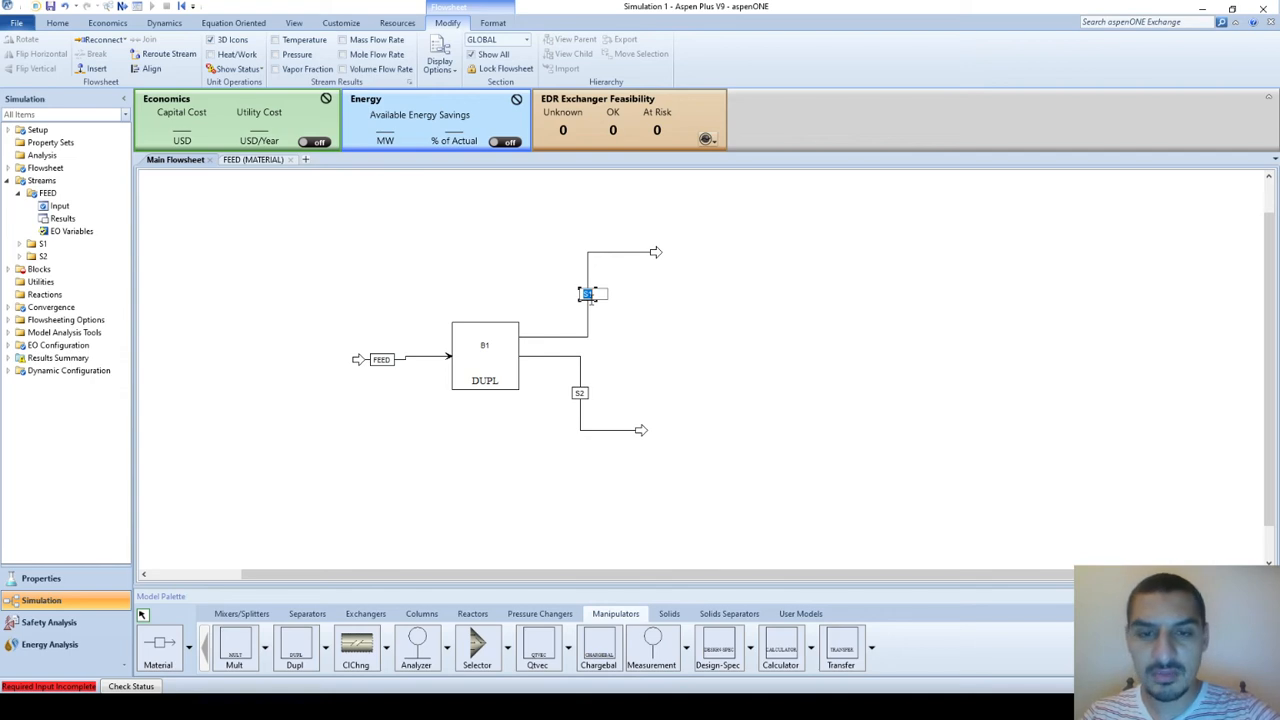
text(F)
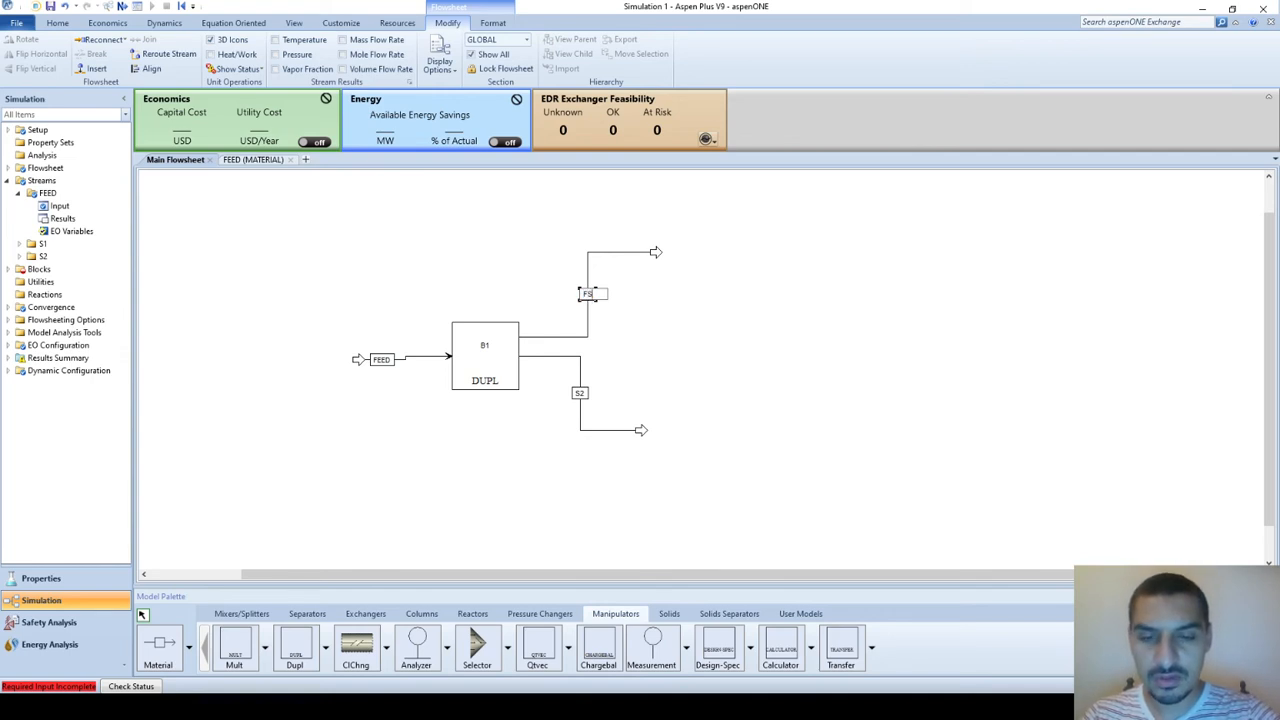
text(SORT)
key(Return)
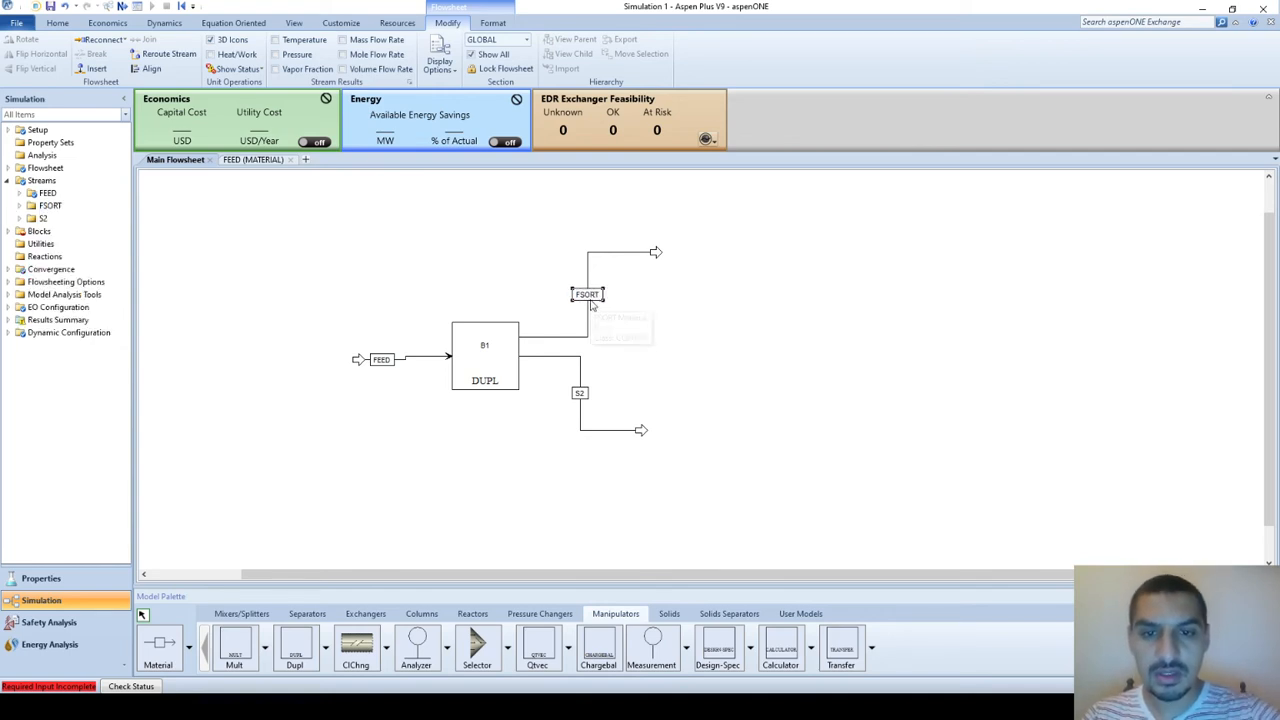
click(589, 296)
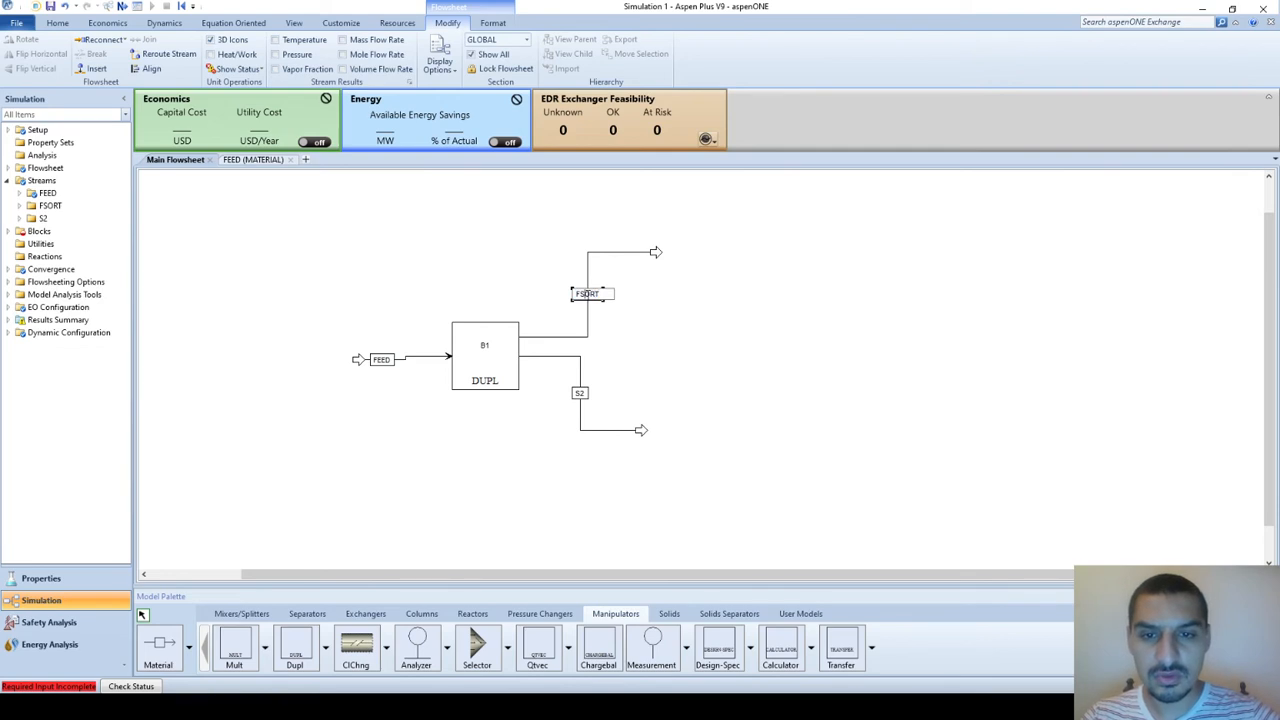
text(H)
key(Return)
click(580, 393)
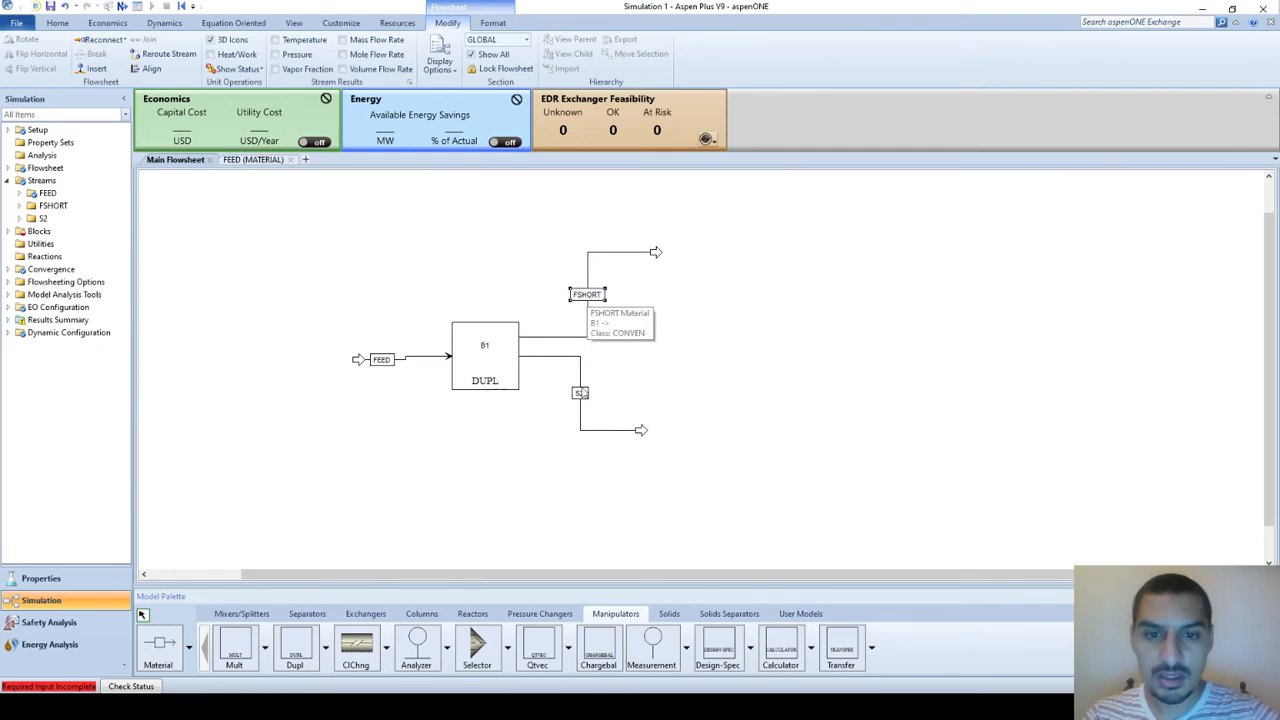
click(580, 393)
click(619, 362)
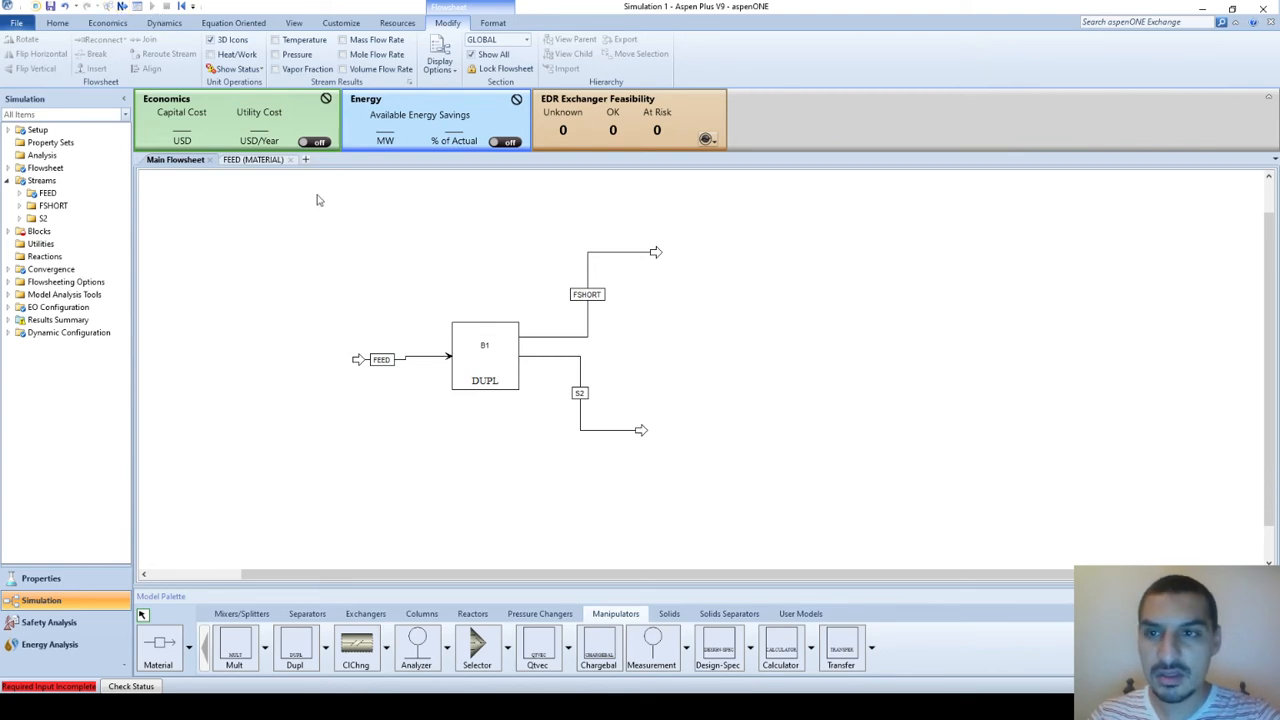
- Check the Dupl block's property options, return to the main flowsheet and run the simulation
click(125, 8)
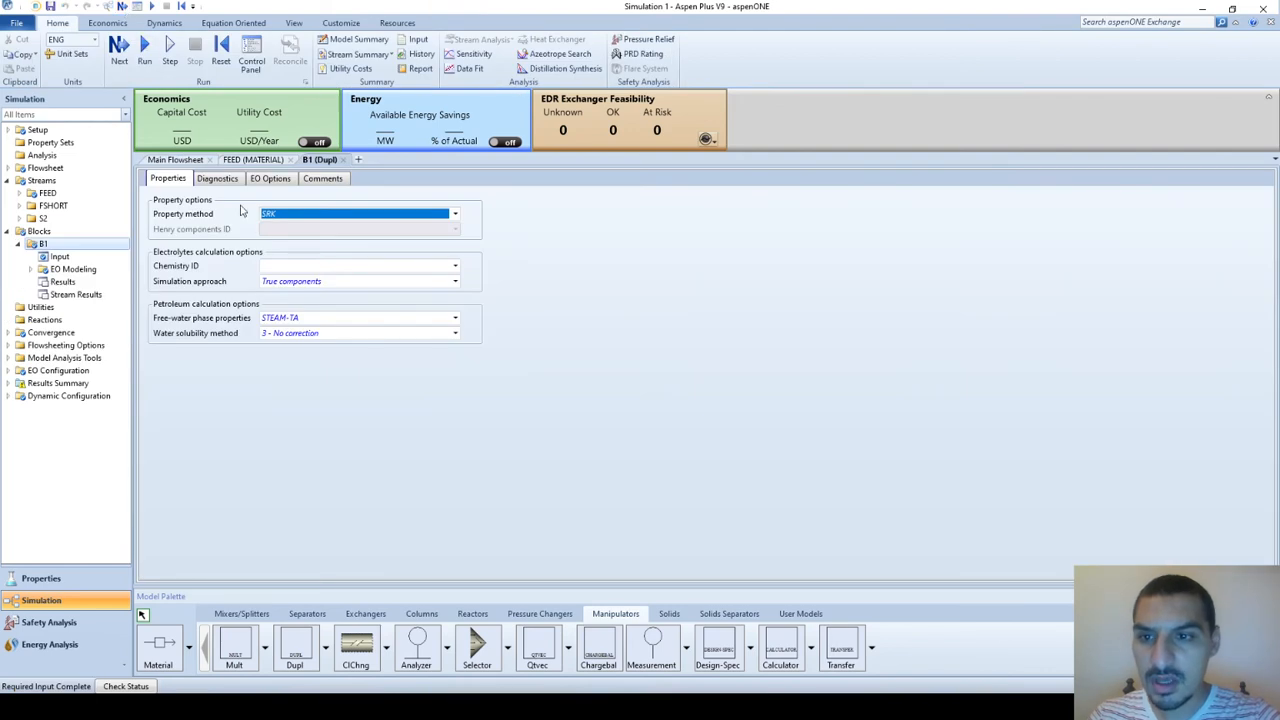
mouse_move(214, 220)
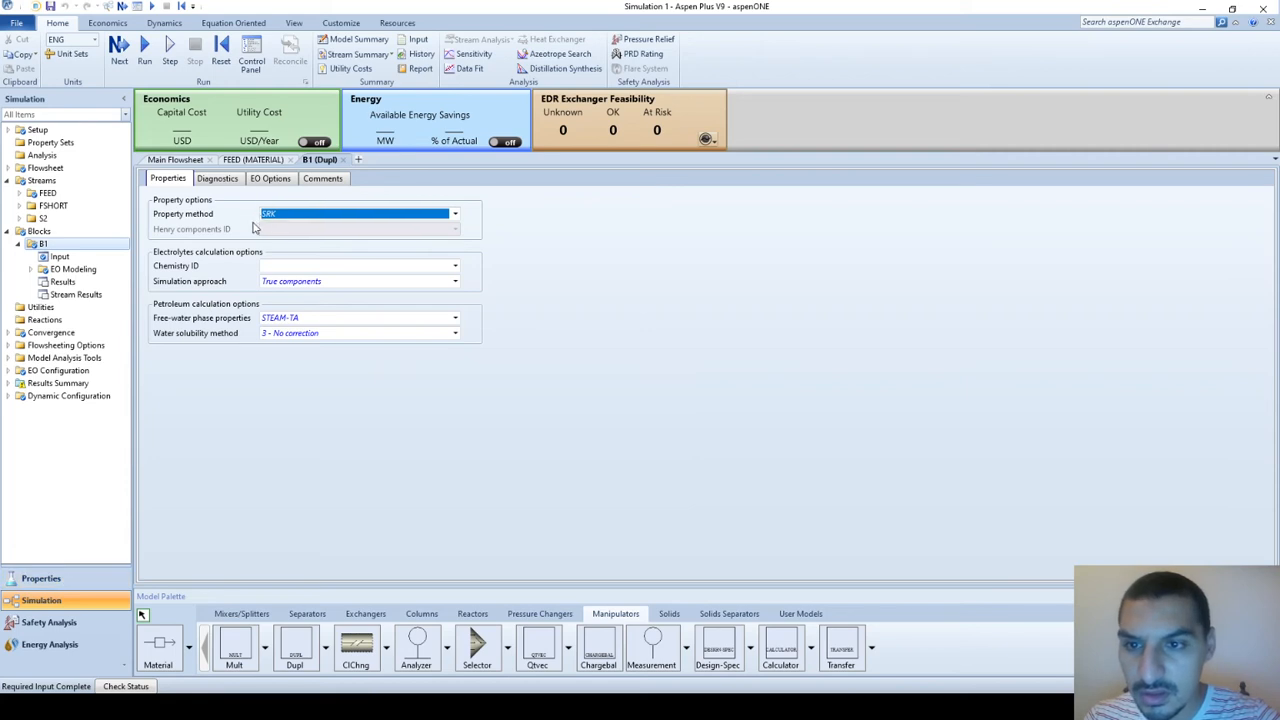
click(196, 161)
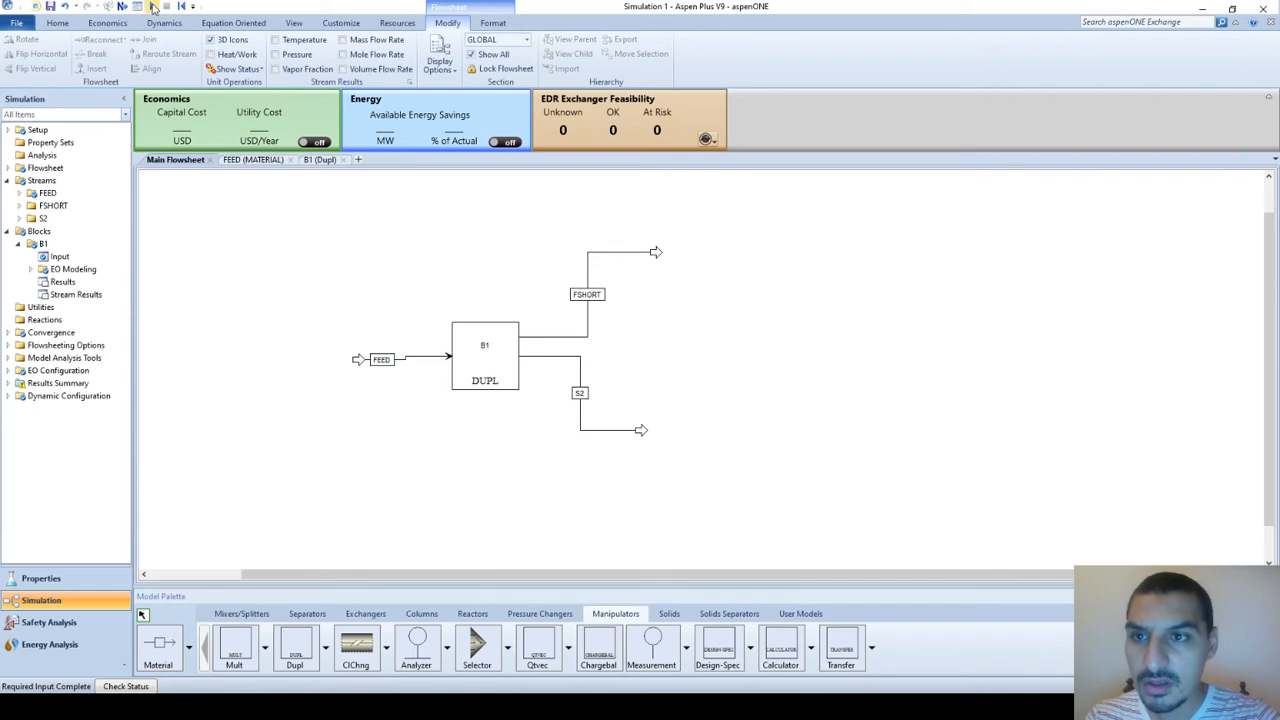
click(153, 6)
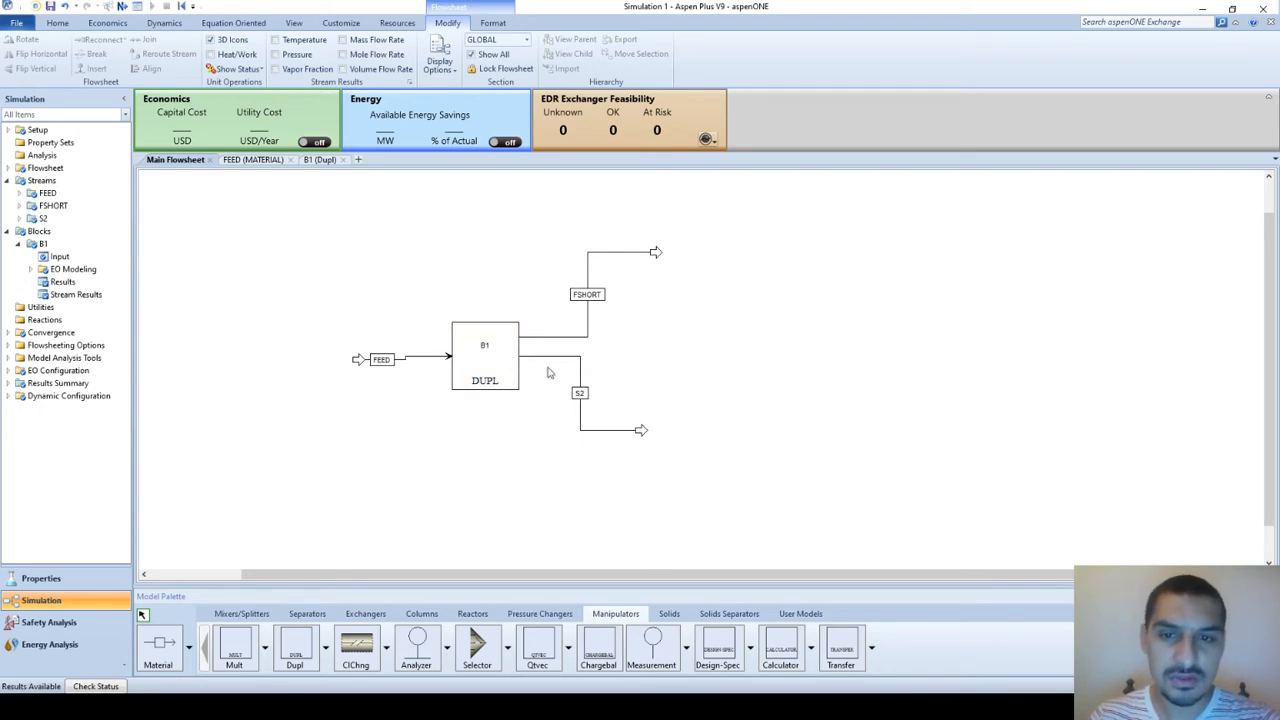
- Start a stream property analysis with FEED as the reference stream
right_click(406, 359)
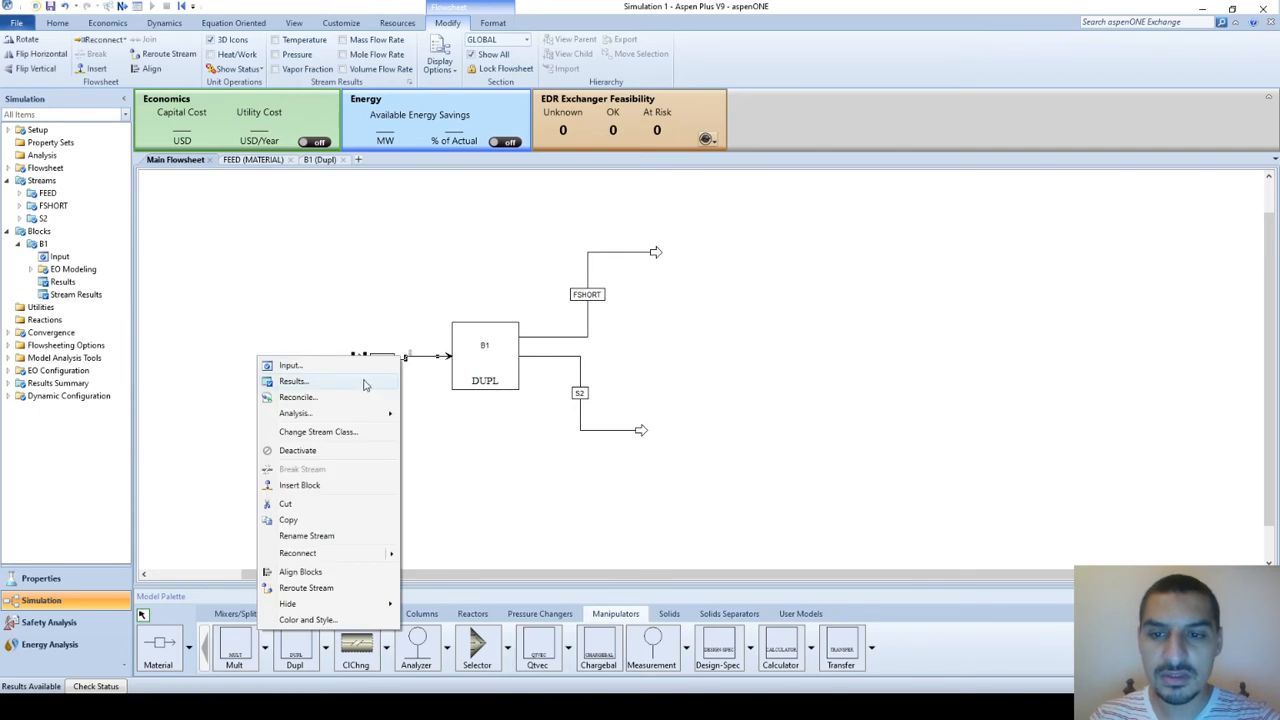
mouse_move(349, 417)
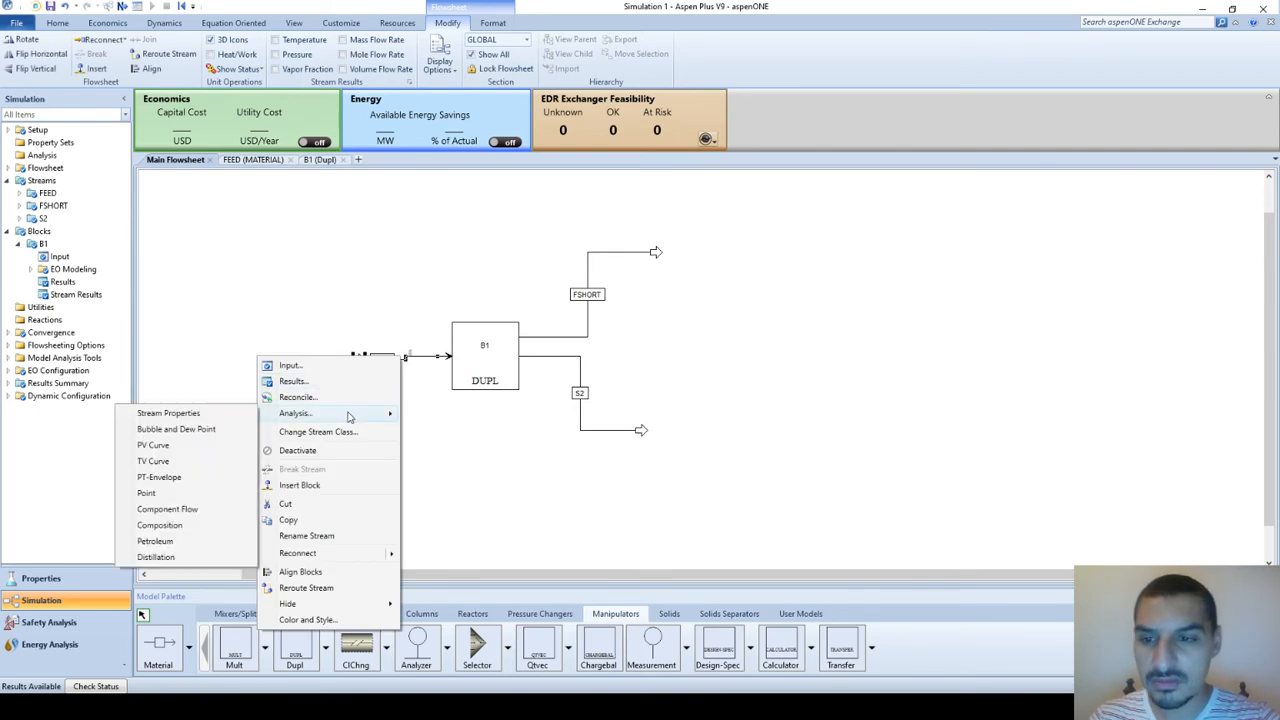
click(207, 430)
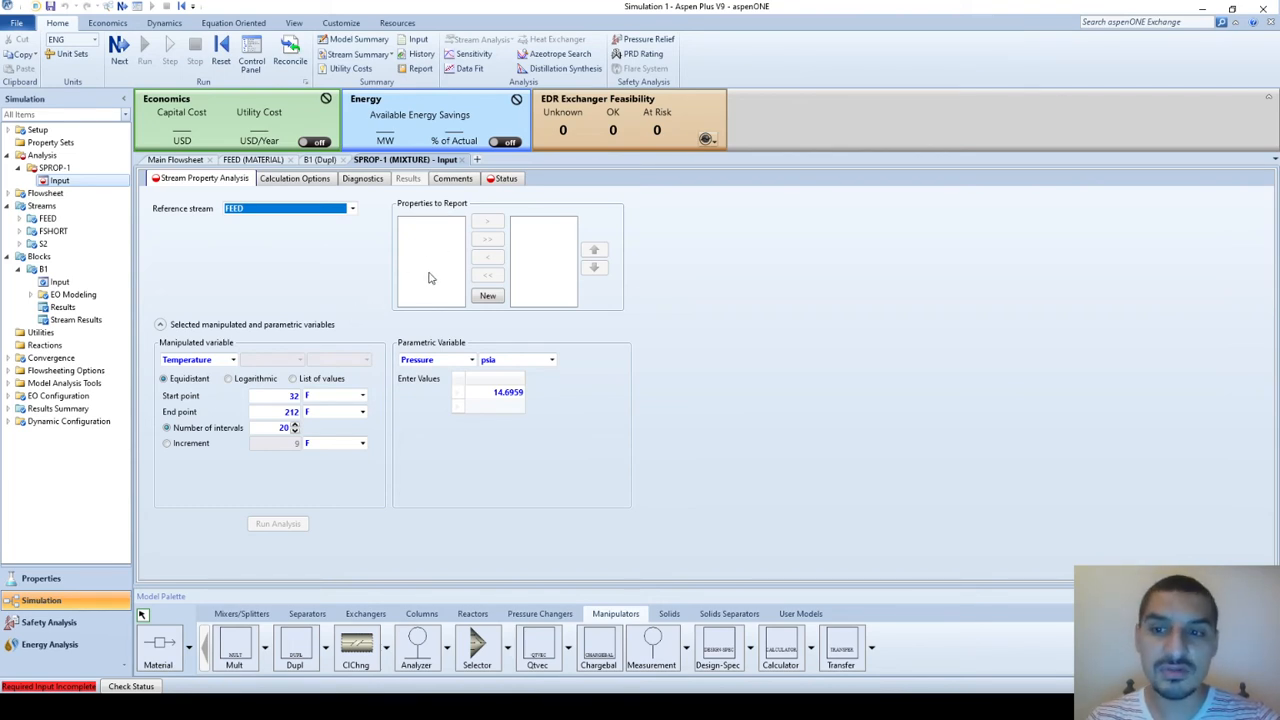
- Create property set PS-1 containing K-values, vapor/liquid (KVL), for the report and run the stream property analysis
click(488, 298)
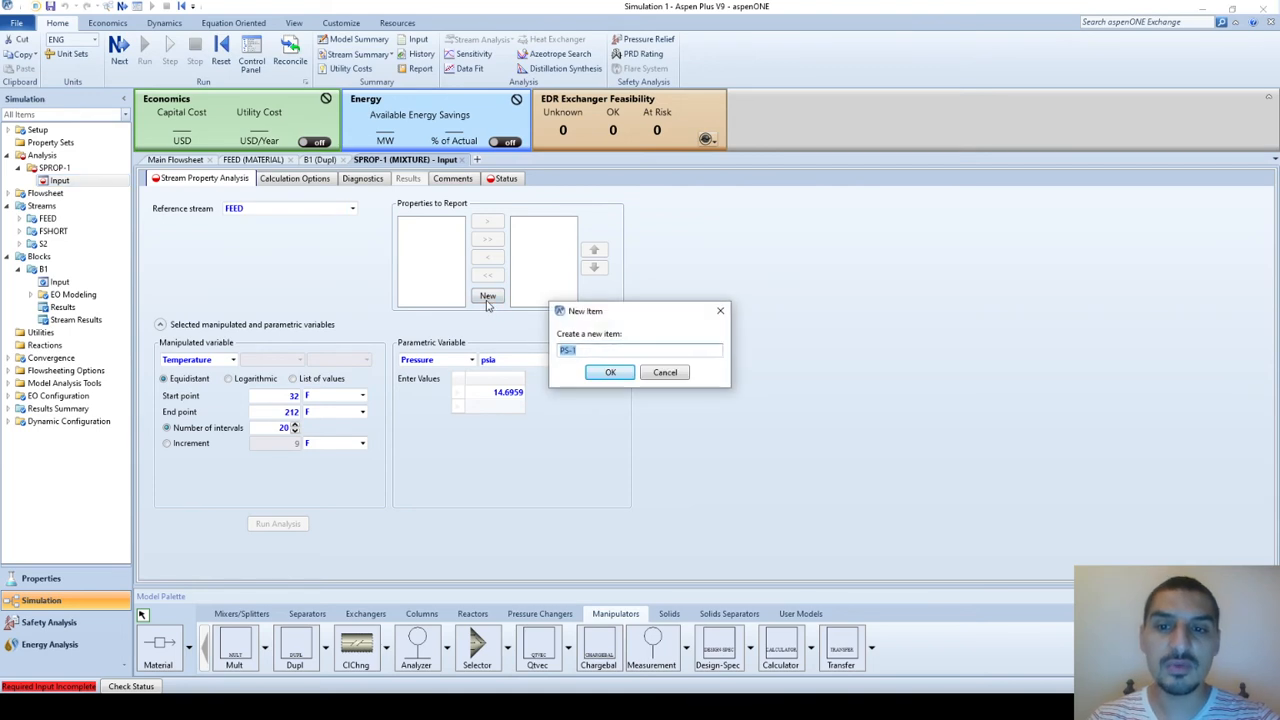
click(632, 375)
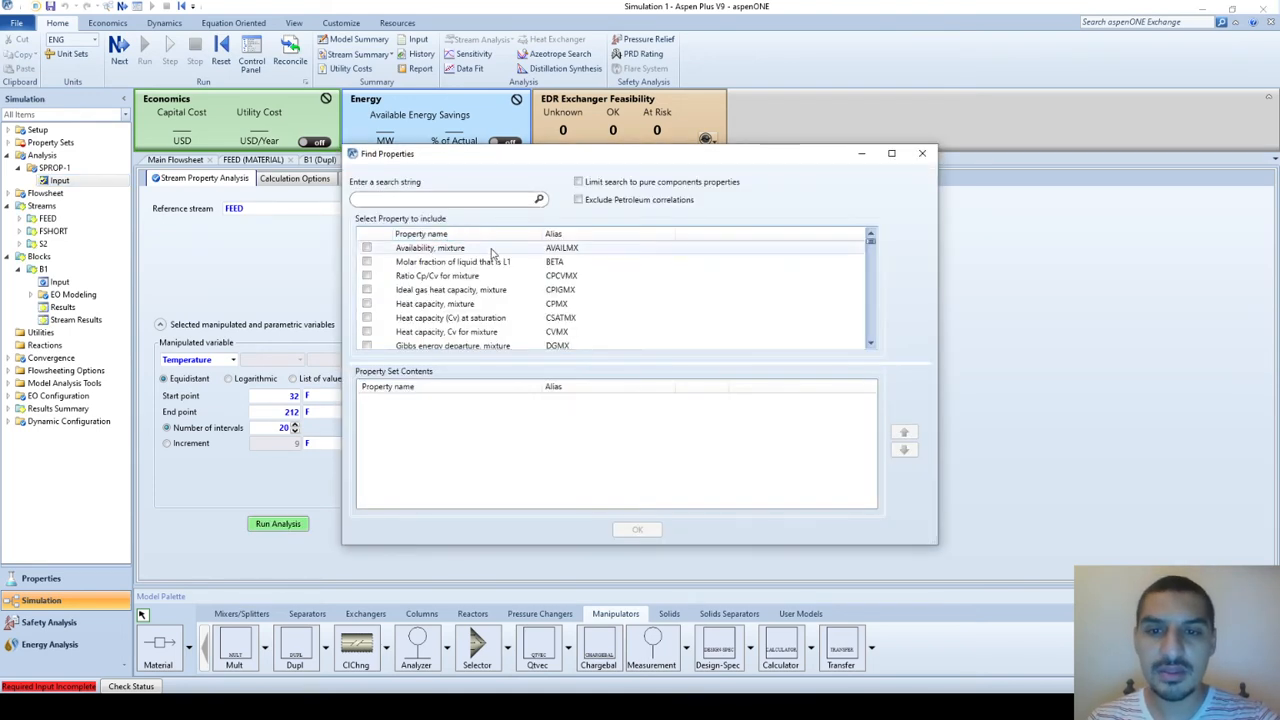
text(k value)
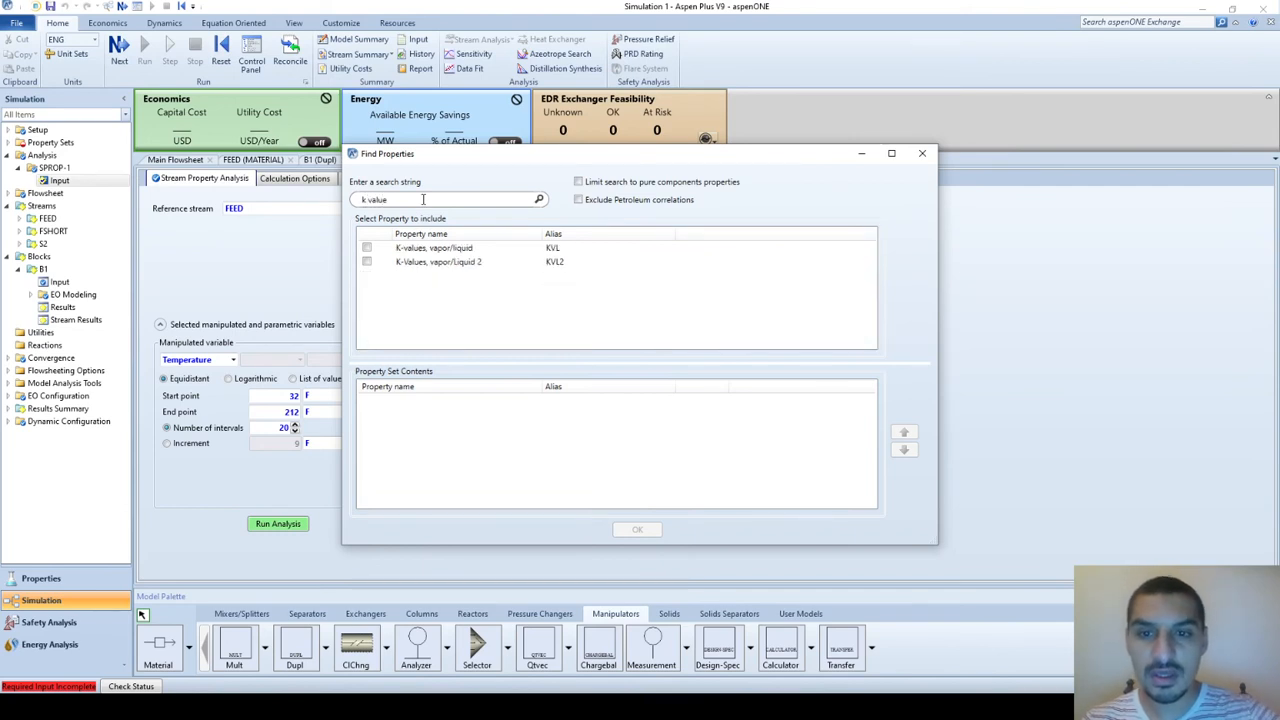
click(367, 248)
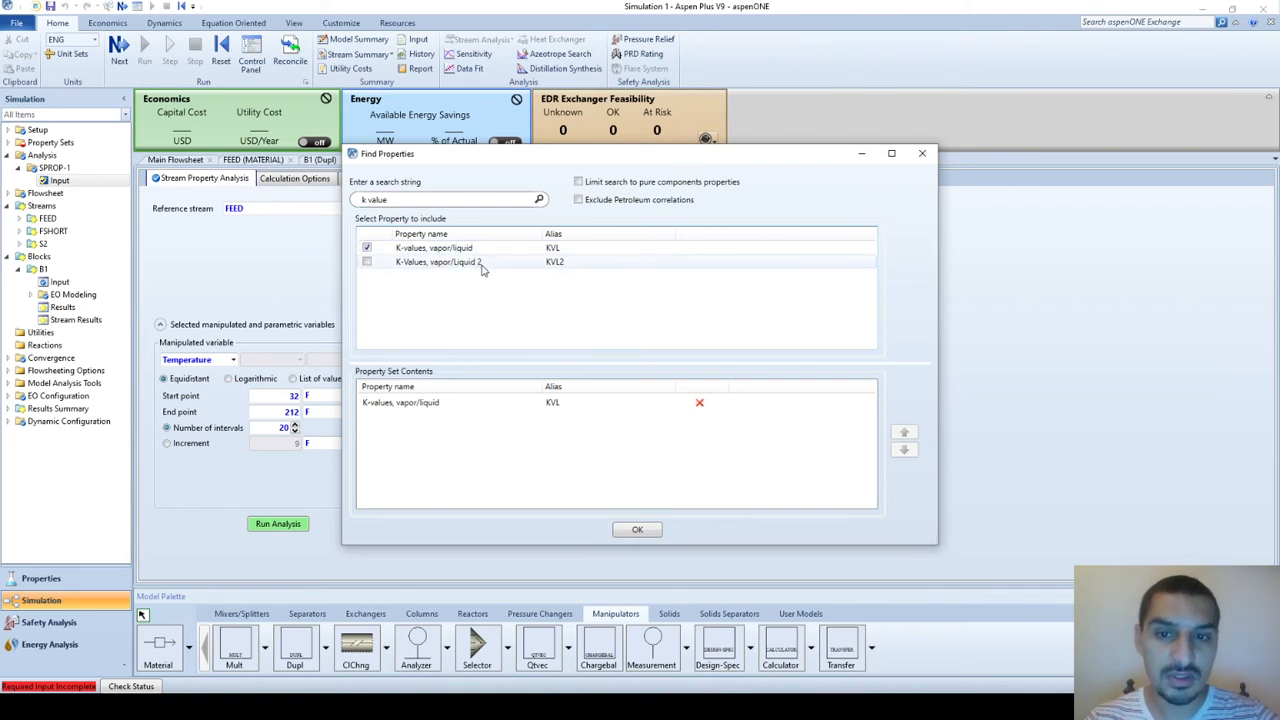
click(640, 531)
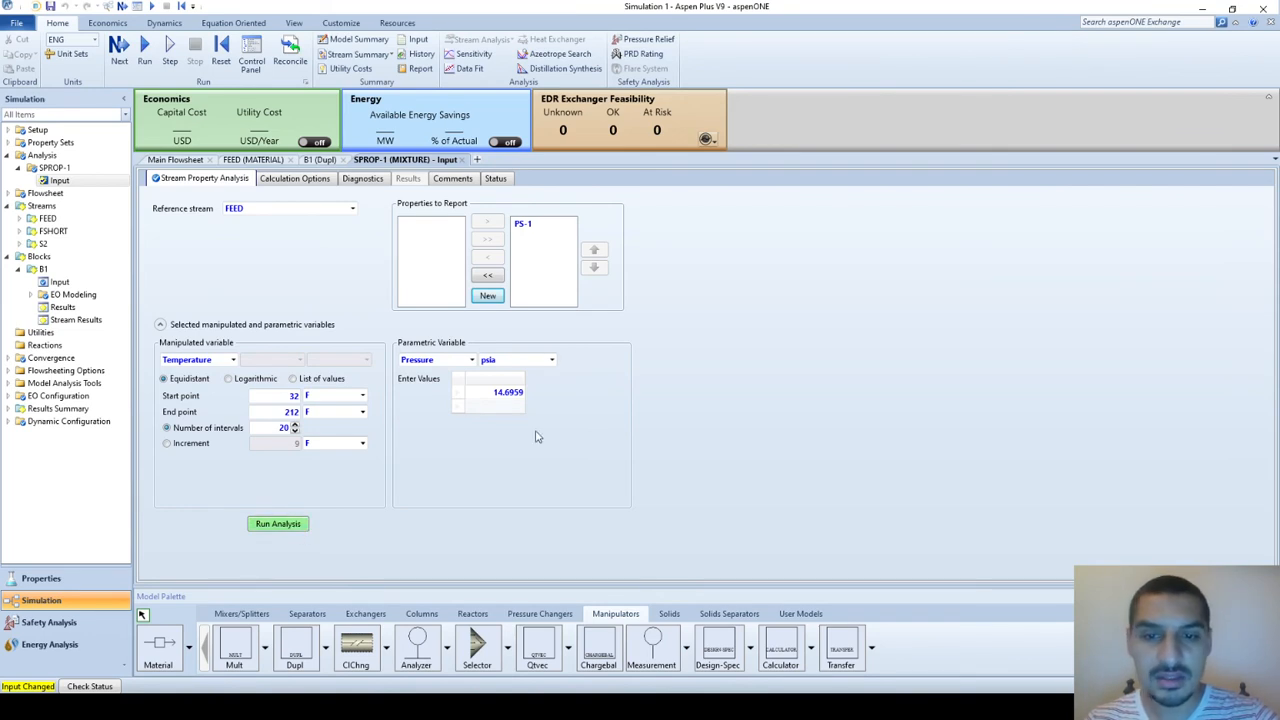
click(280, 526)
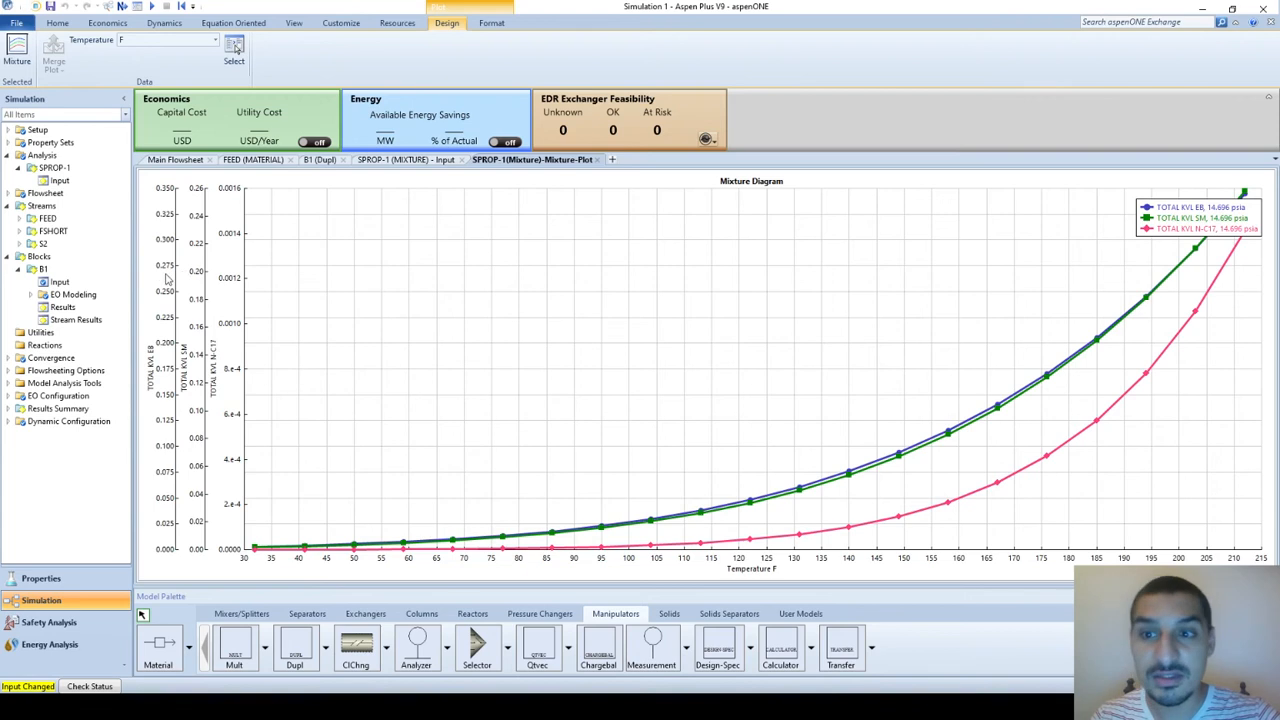
- Put all K-value curves of the mixture plot on a single Y axis, then close the plot and the analysis input form
click(491, 23)
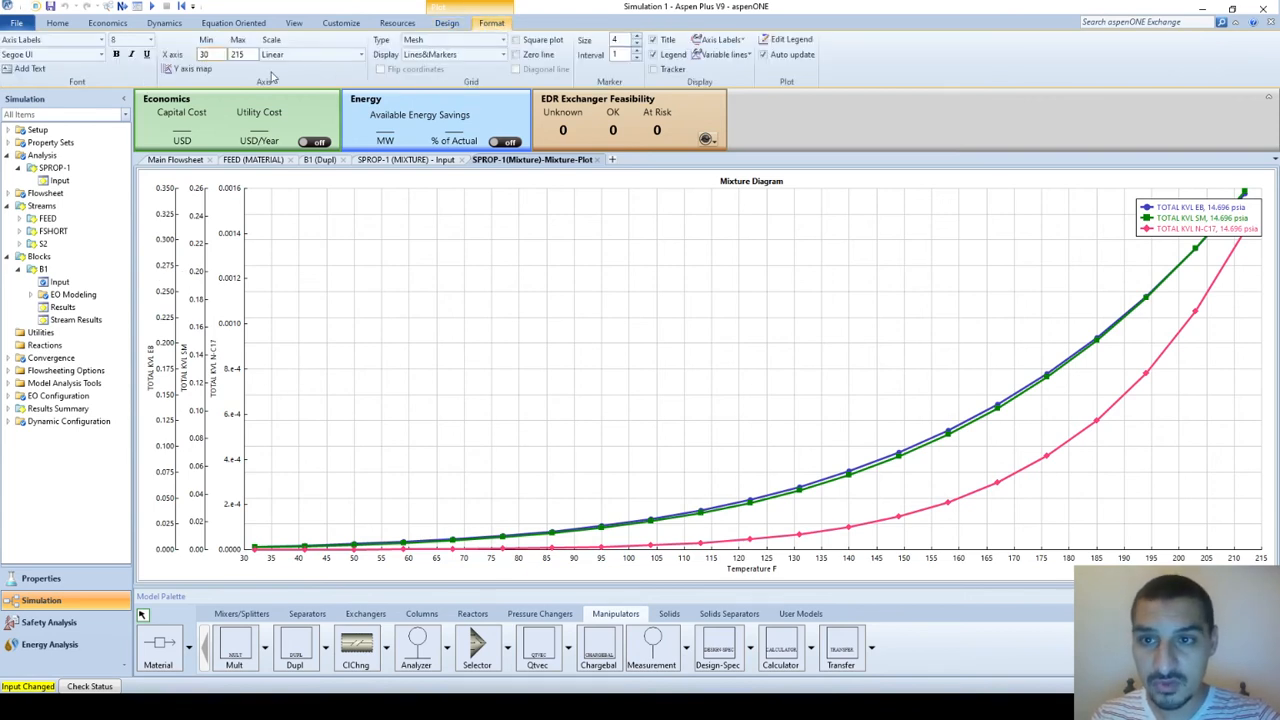
click(192, 68)
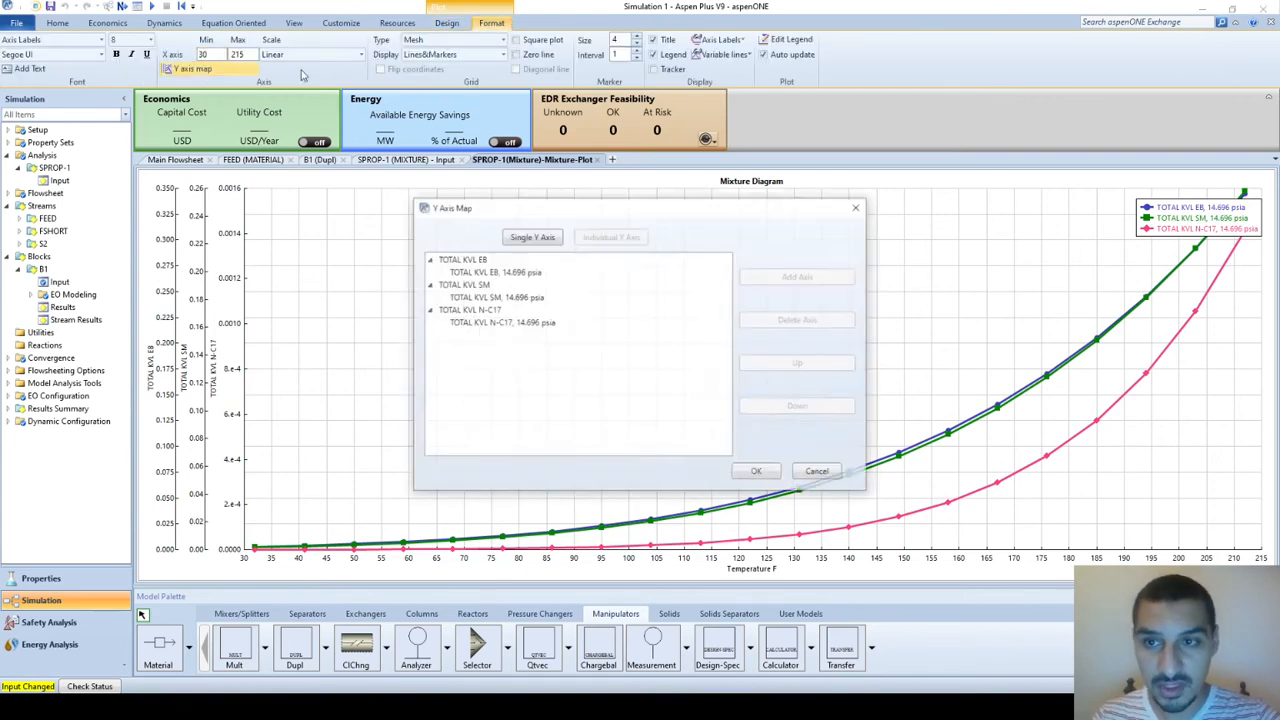
click(543, 236)
click(768, 476)
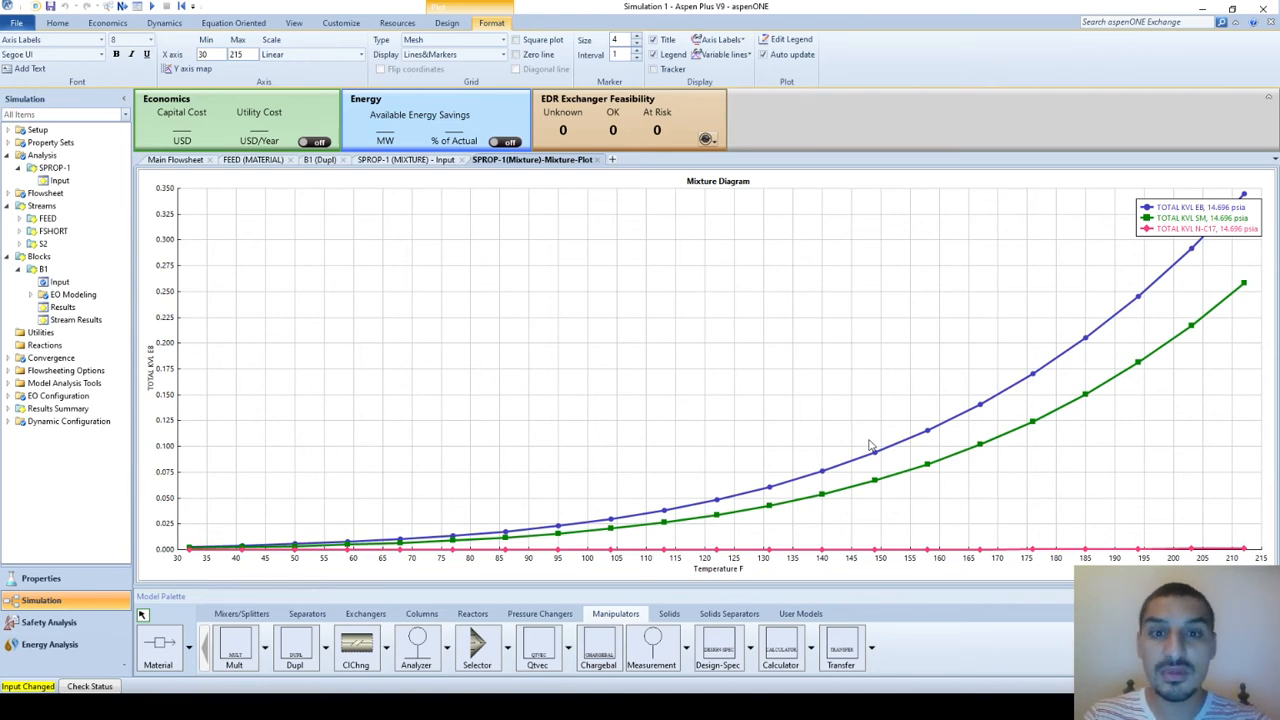
click(597, 160)
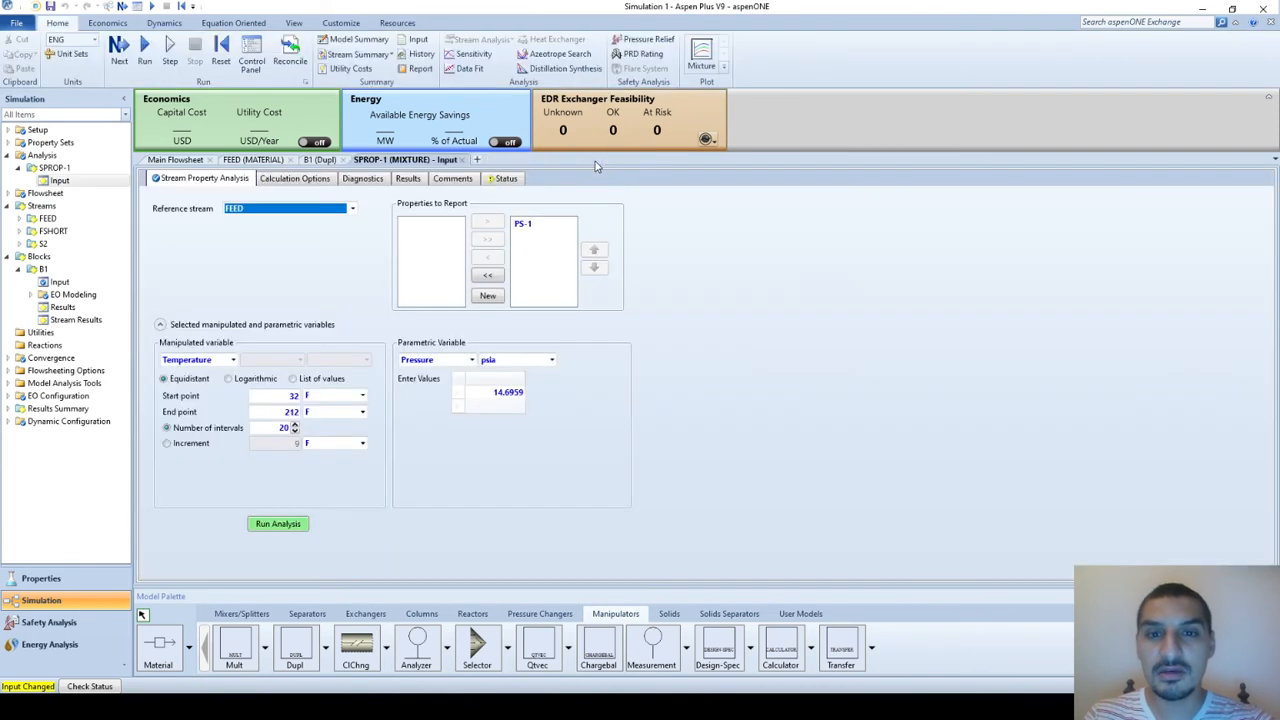
click(462, 160)
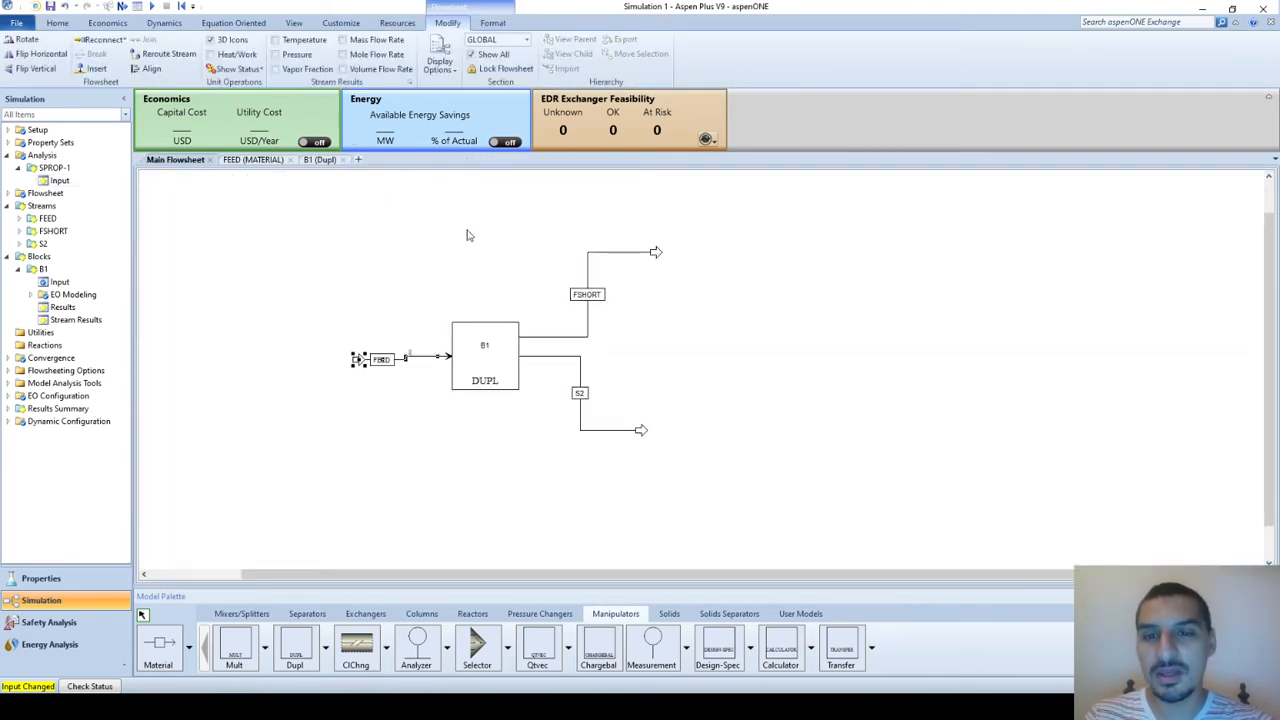
- Place a DSTWU column to the upper right of the Dupl block and connect the FSHORT stream to its feed inlet
key(Up)
key(Up)
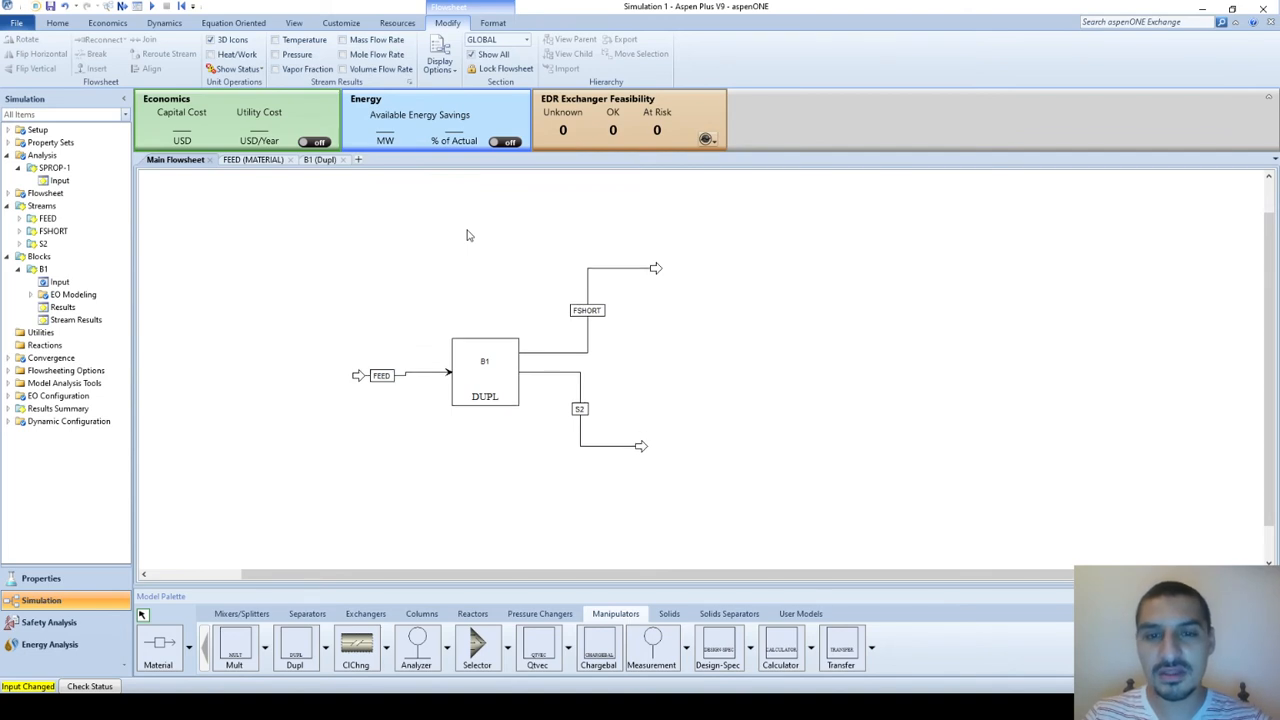
key(Right)
key(Right)
key(Up)
key(Up)
key(Up)
key(Right)
key(Right)
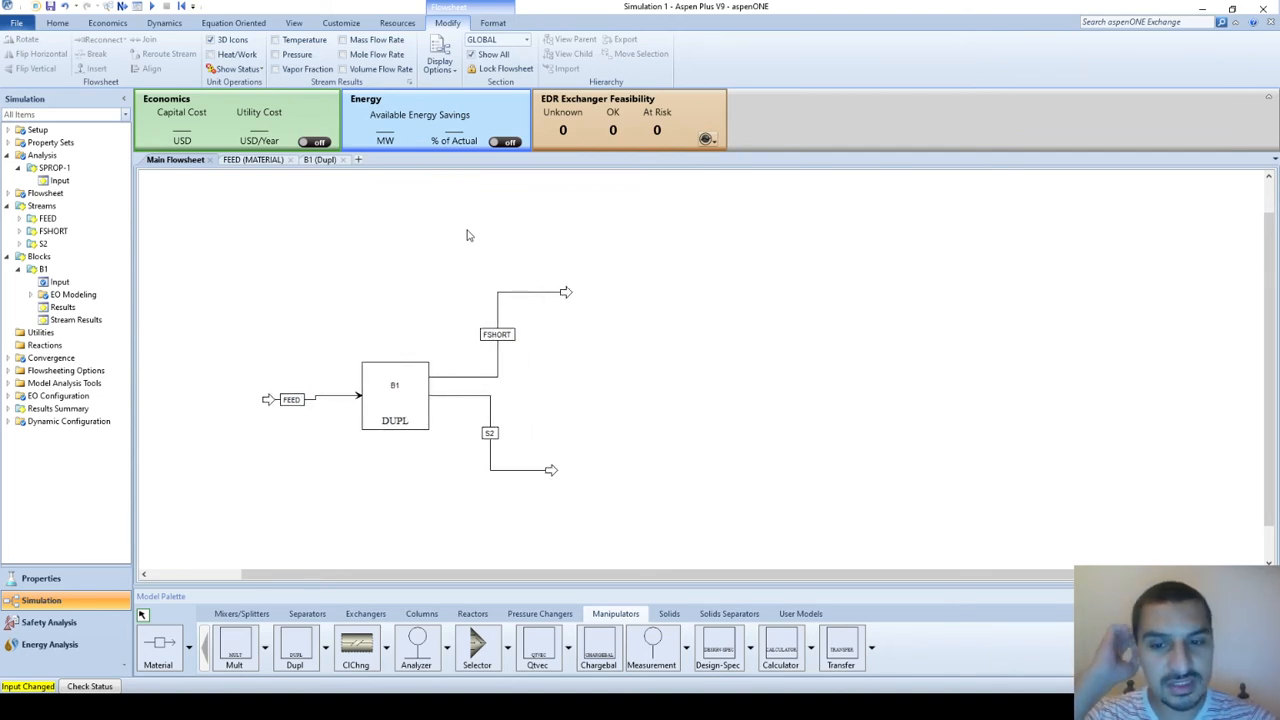
click(423, 613)
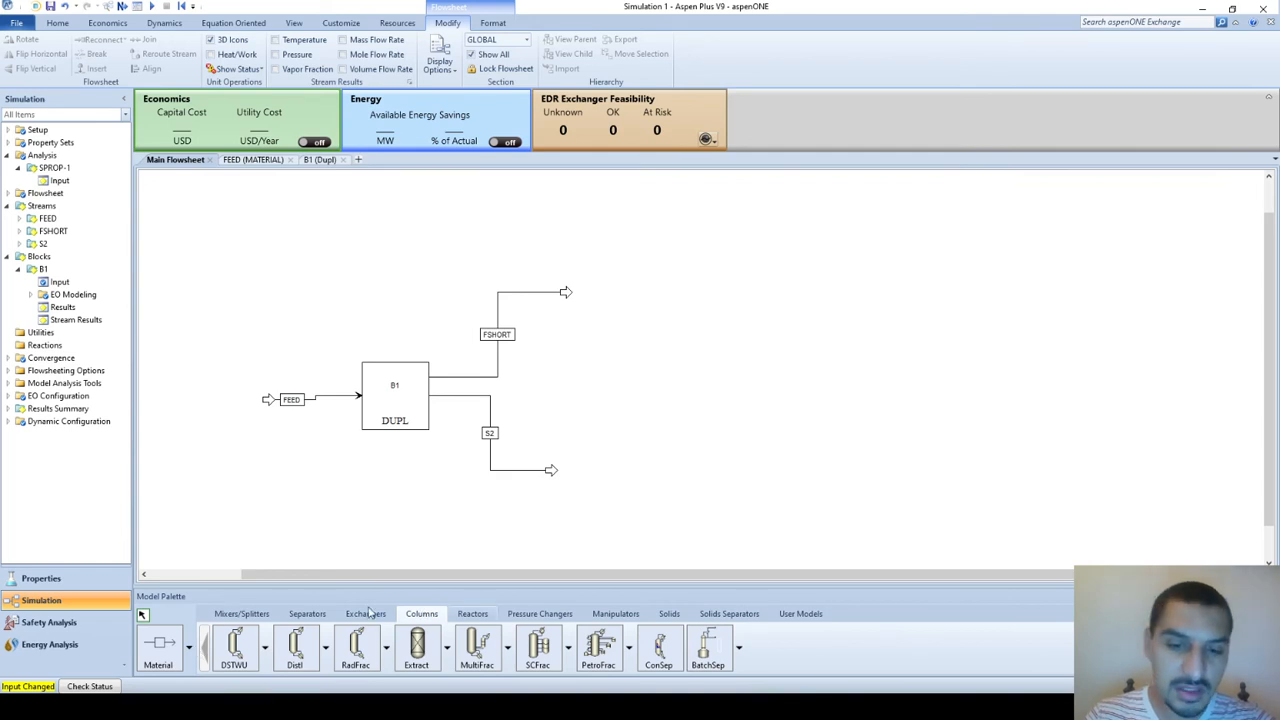
click(240, 641)
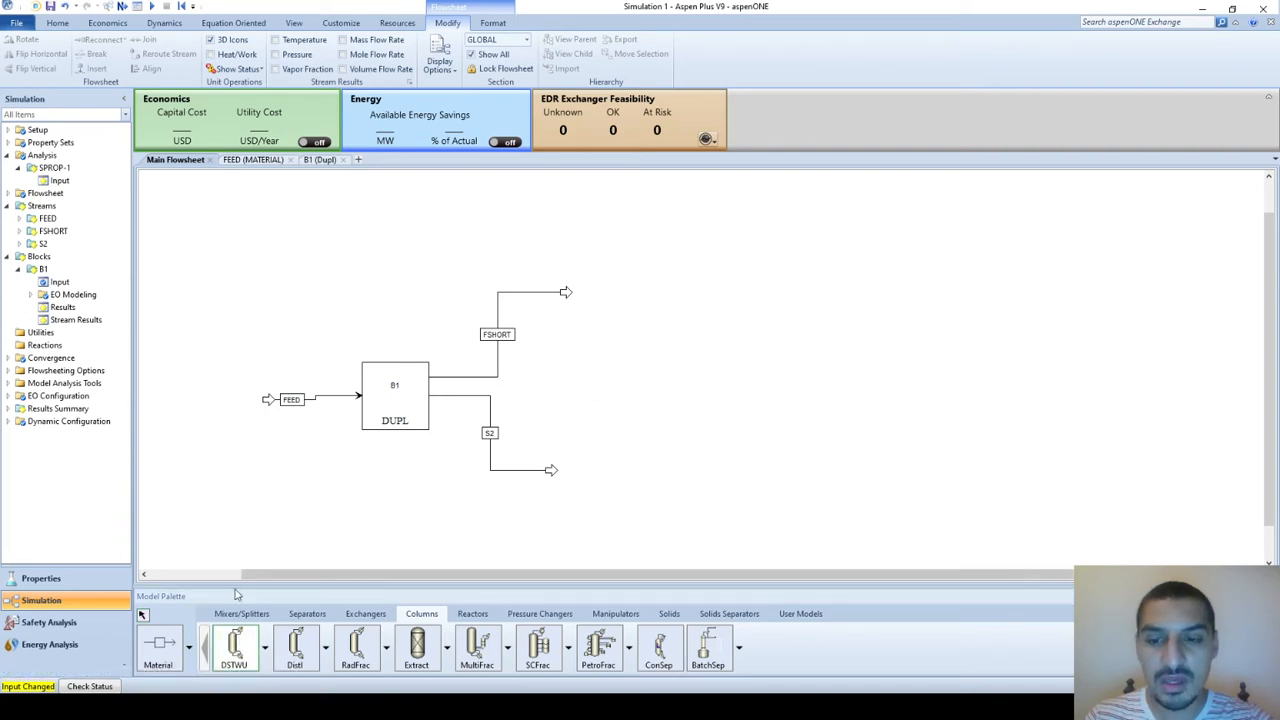
click(626, 287)
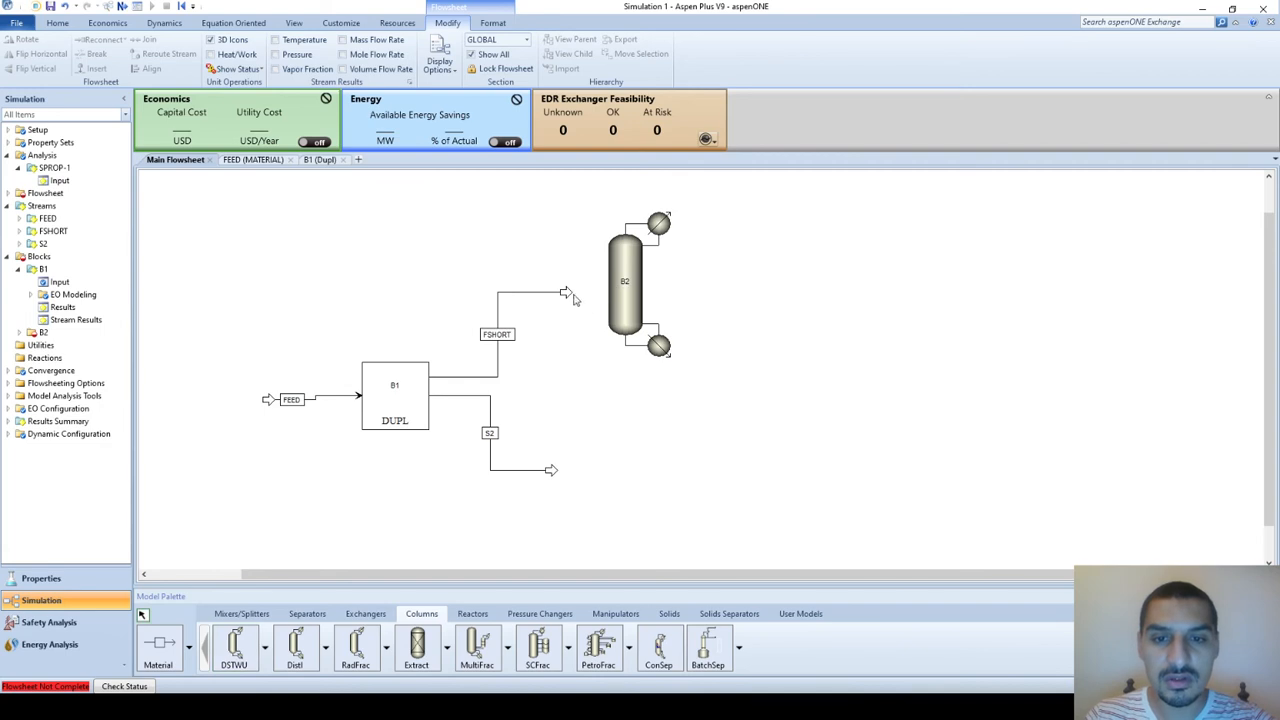
drag(573, 298, 607, 289)
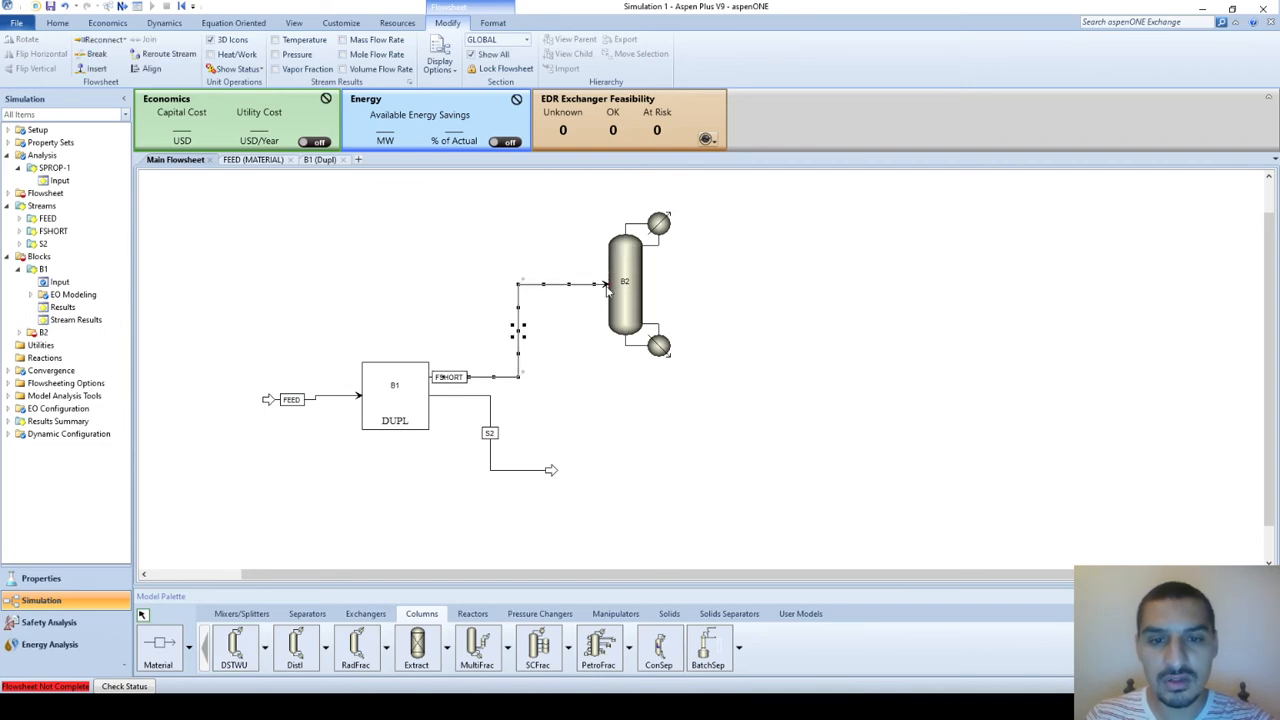
- Rename the DSTWU column block as SHORT
click(622, 285)
text(S)
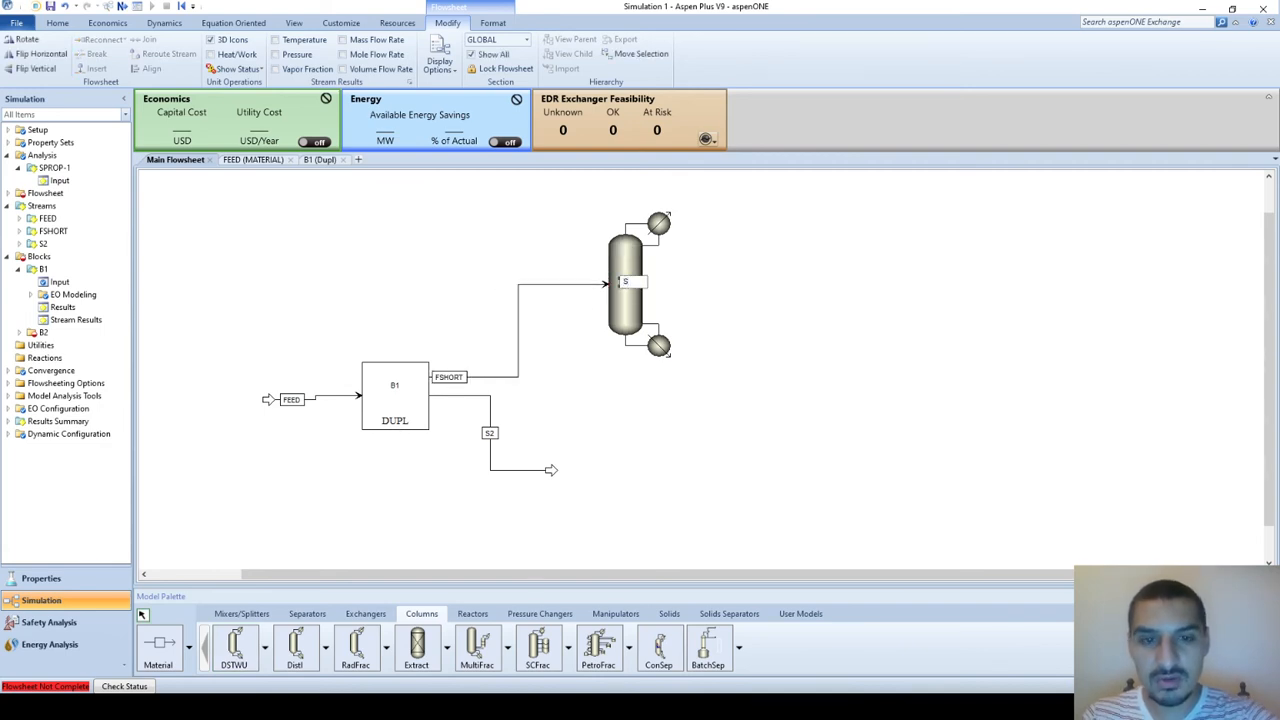
text(HORT)
key(Return)
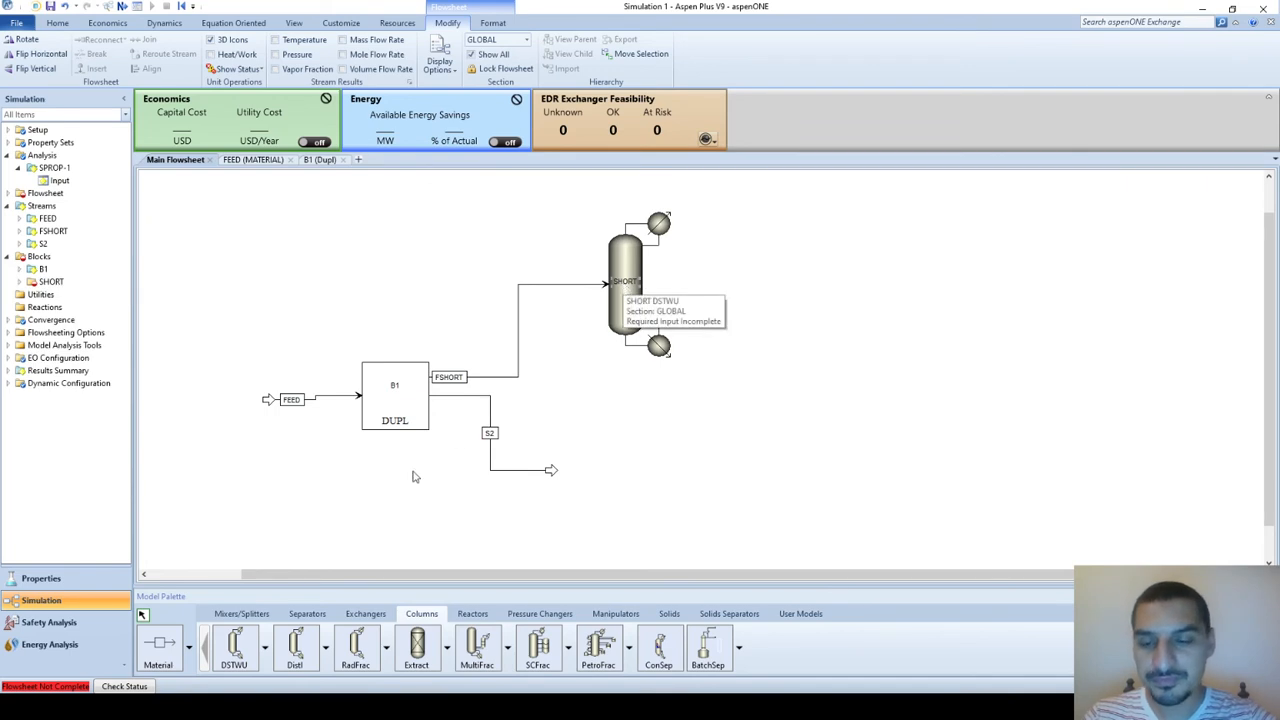
- Draw two material product streams from the SHORT column, one from the liquid distillate outlet and one from the bottoms outlet
click(176, 645)
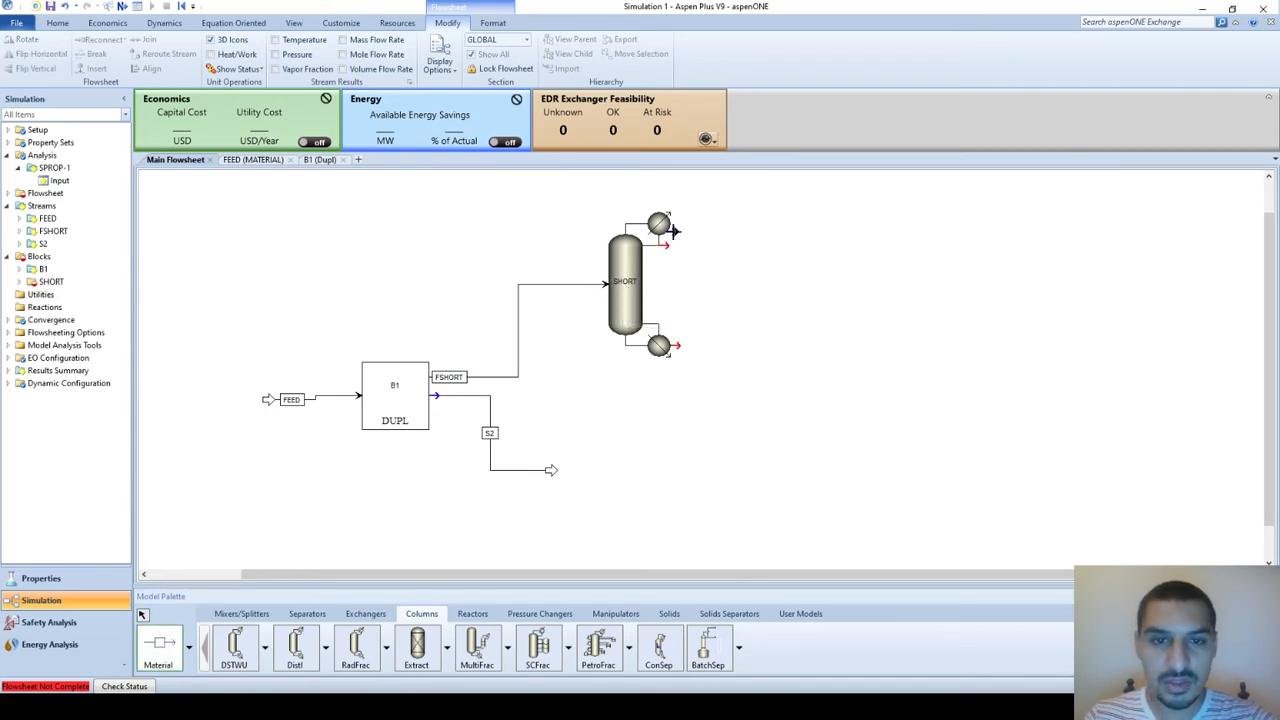
click(673, 231)
click(818, 254)
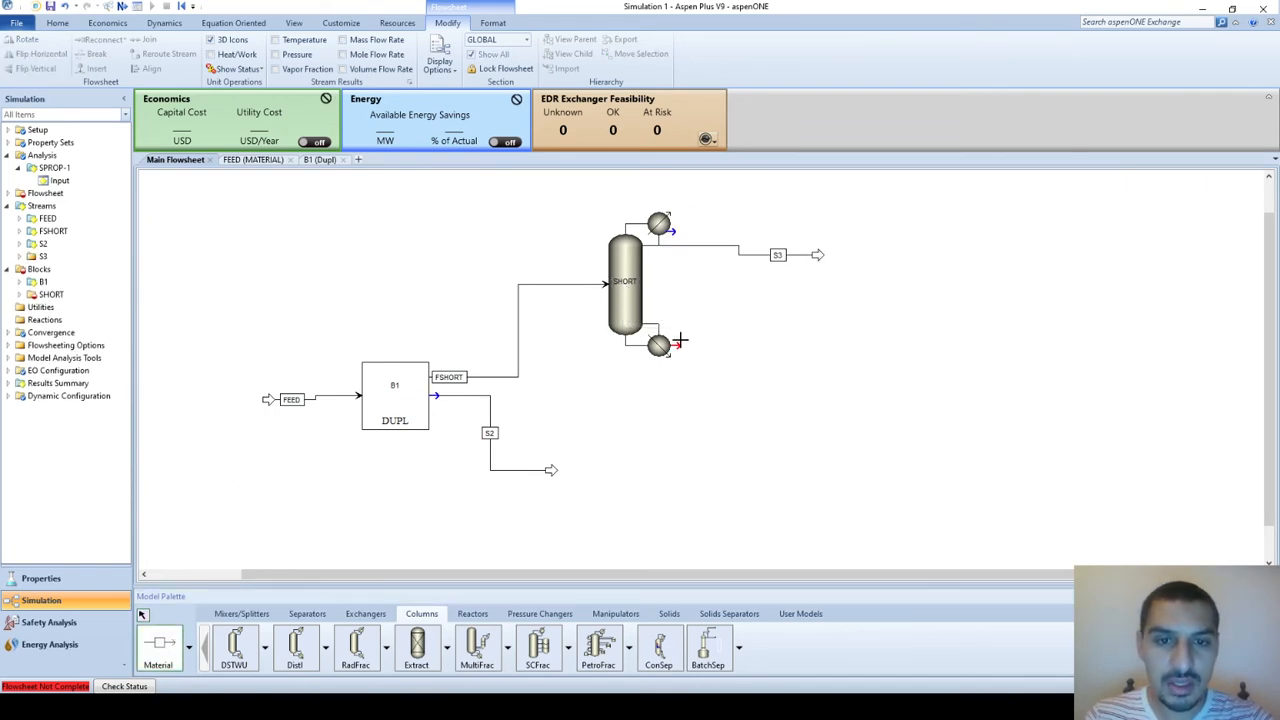
click(679, 342)
click(818, 336)
right_click(800, 285)
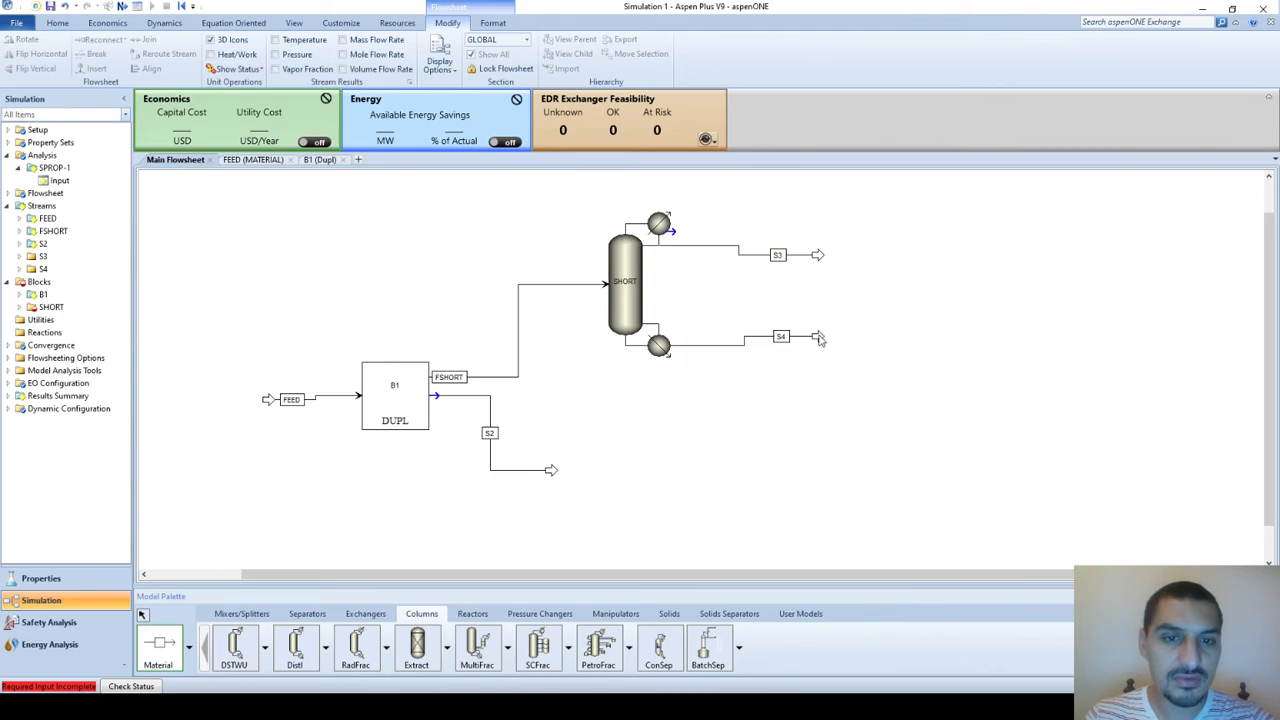
- Rename the SHORT column's distillate stream as SHORTTOP
click(778, 255)
click(778, 255)
text(SHORT)
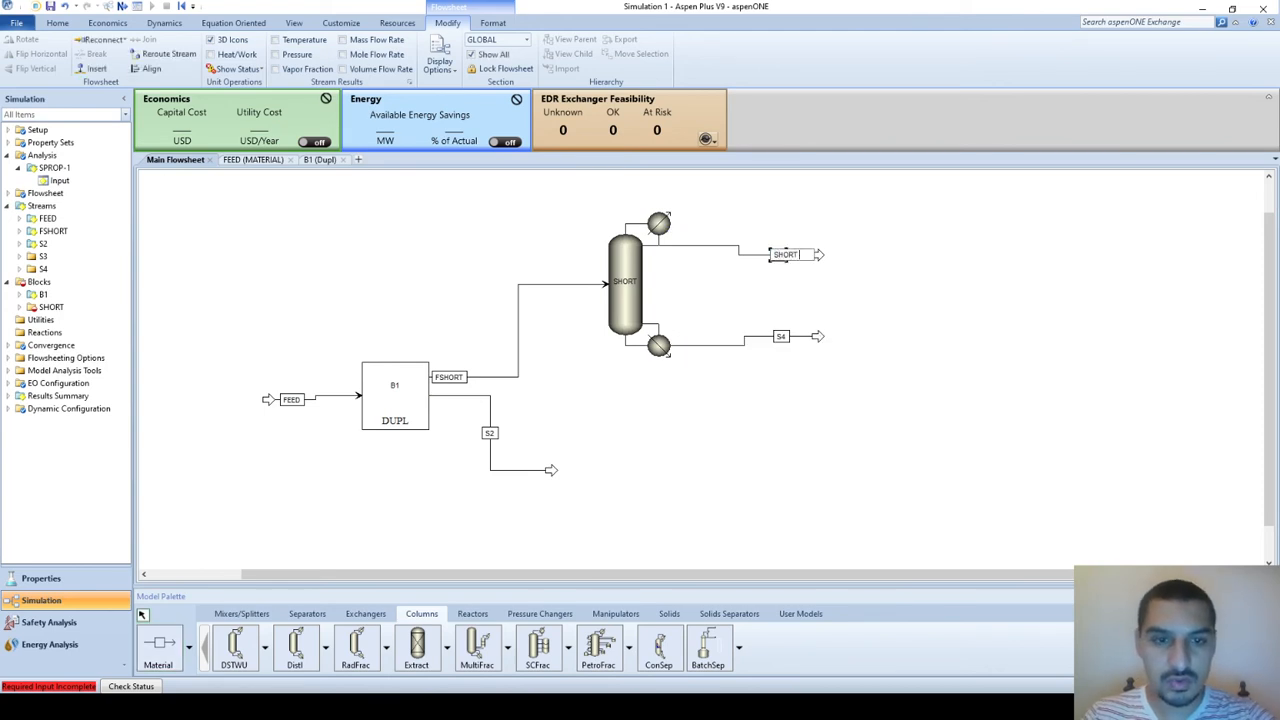
text(TOP)
key(Return)
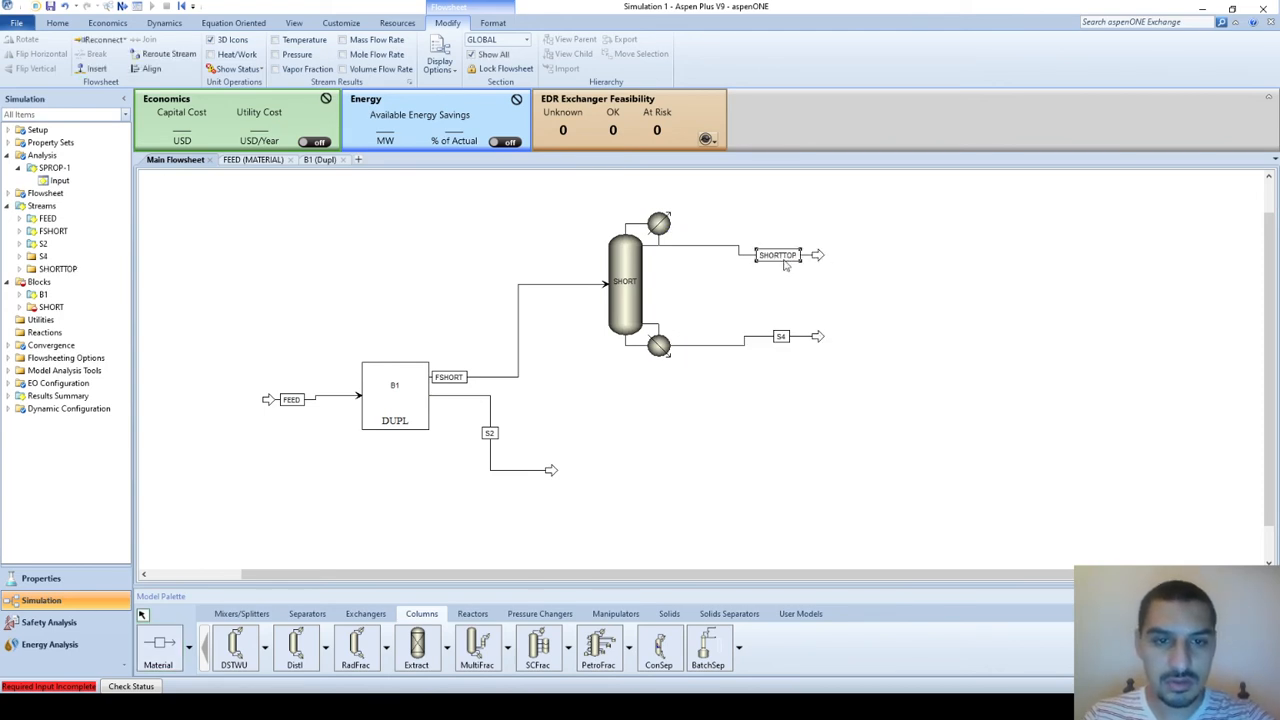
- Rename the SHORT column's bottoms stream as SHORTBOT
click(781, 336)
click(781, 336)
text(SHO)
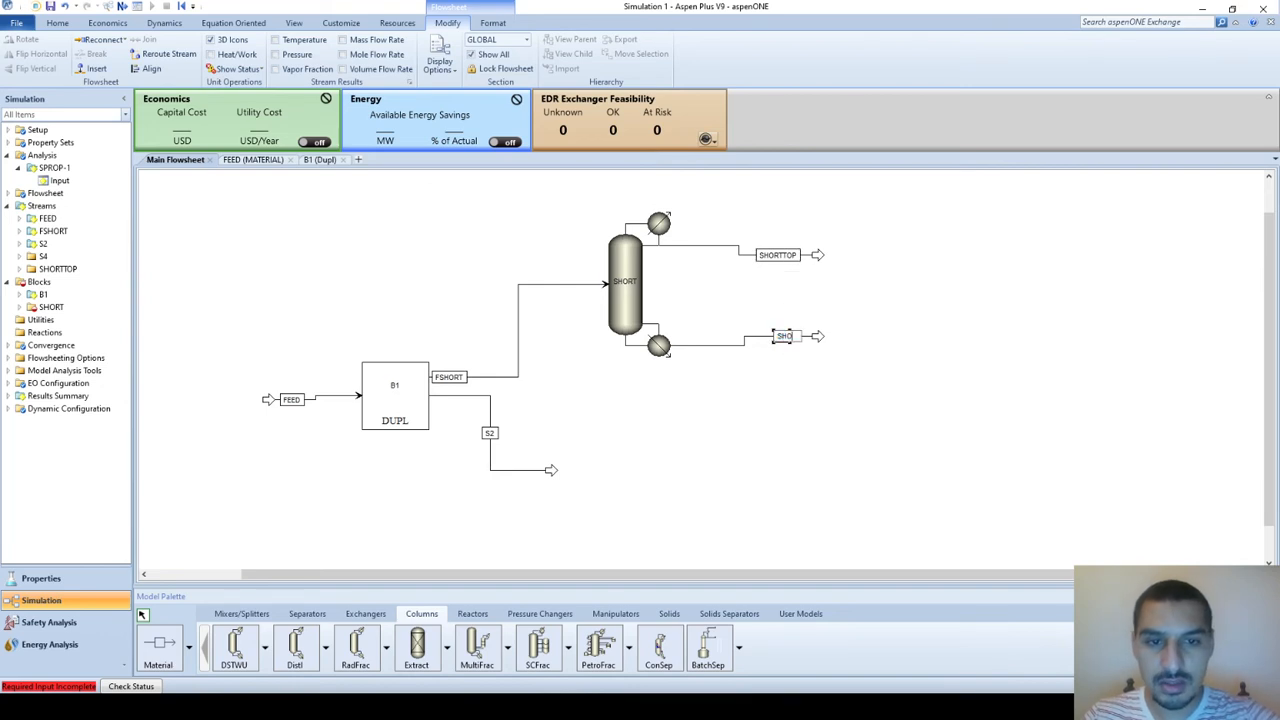
text(RTBOT)
key(Return)
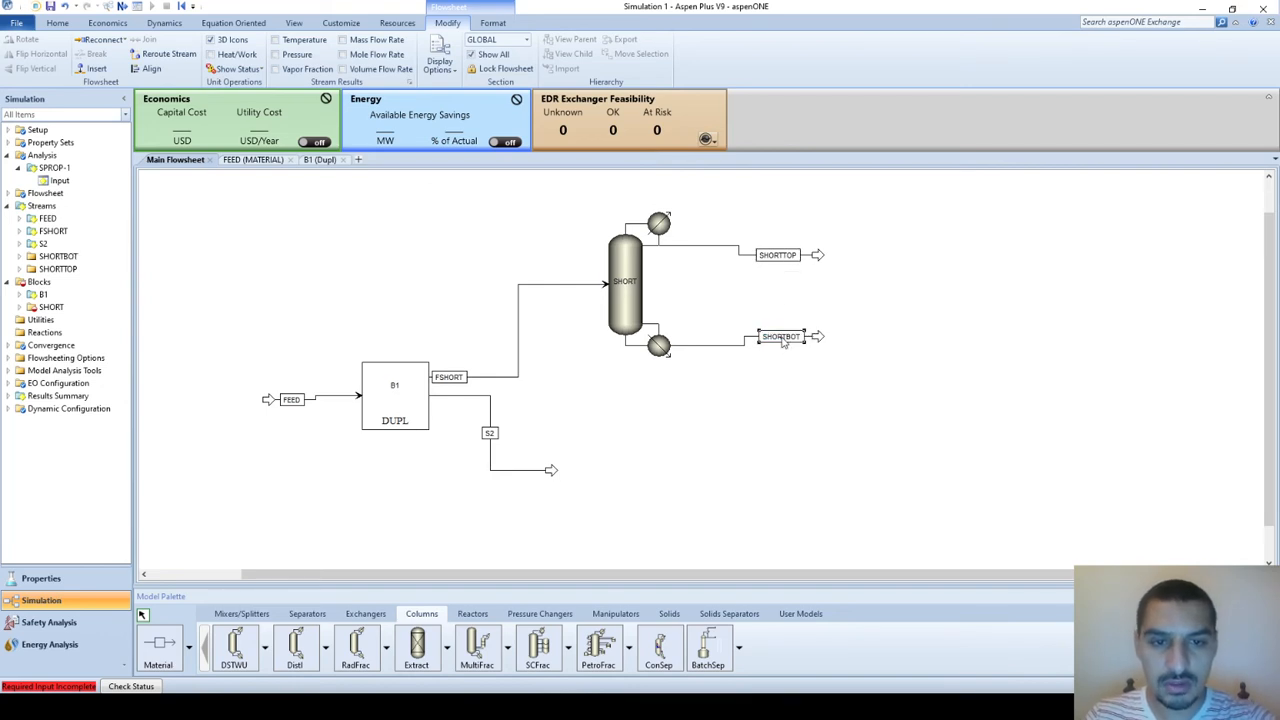
- Open the SHORT column's input specifications and arrange the simulation window side by side with the PowerPoint example slide
click(620, 263)
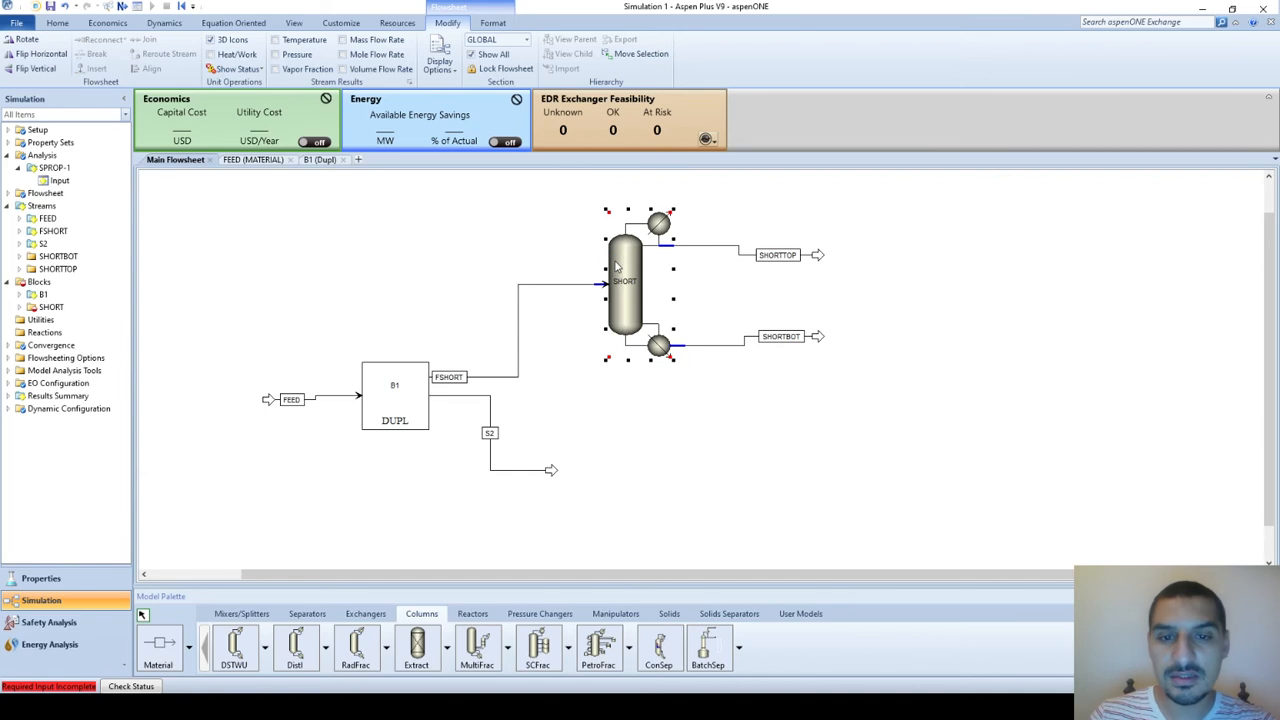
double_click(617, 265)
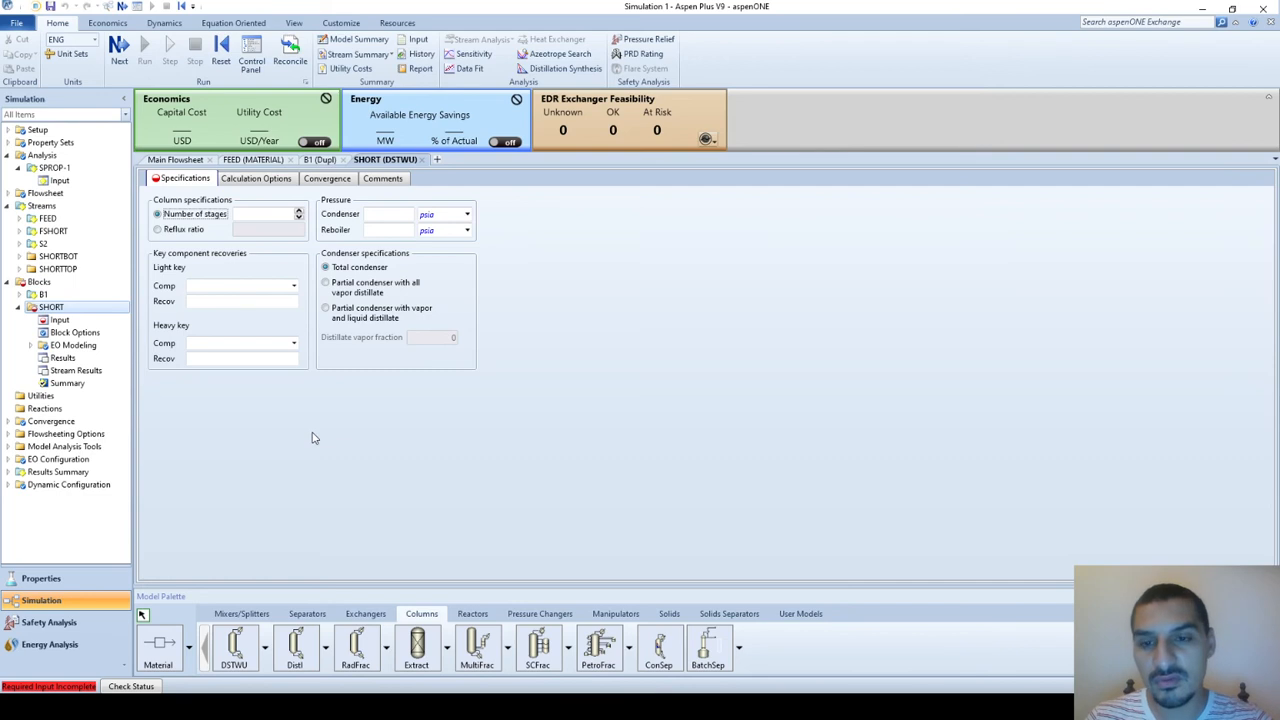
key(super+Left)
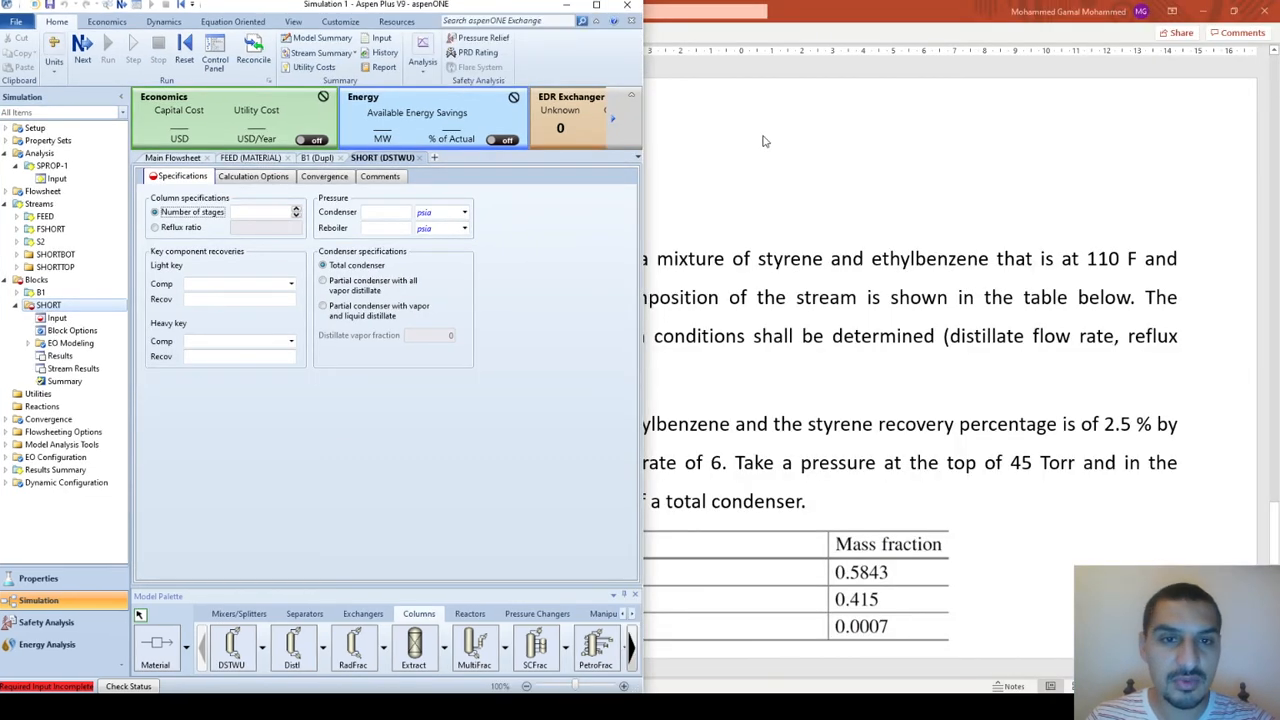
click(763, 141)
key(super+Right)
key(Escape)
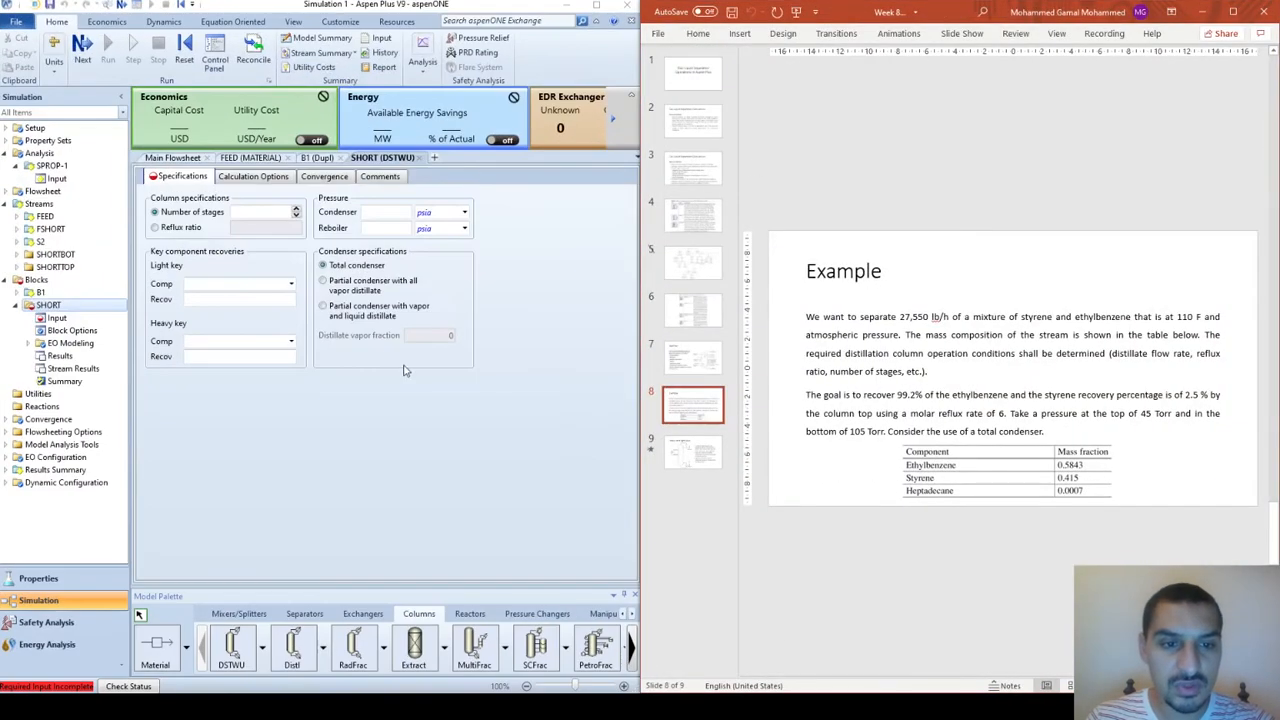
- Specify the SHORT column by reflux ratio instead of number of stages, with a reflux ratio of 6
click(253, 217)
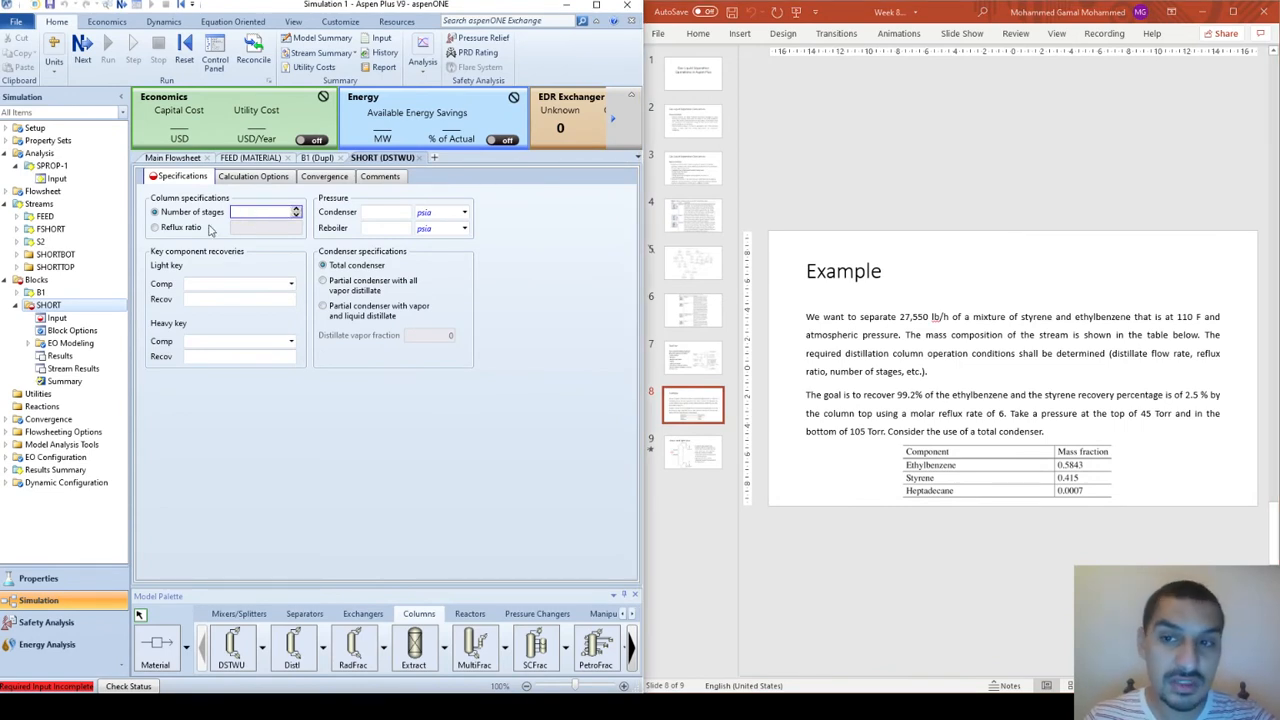
click(182, 229)
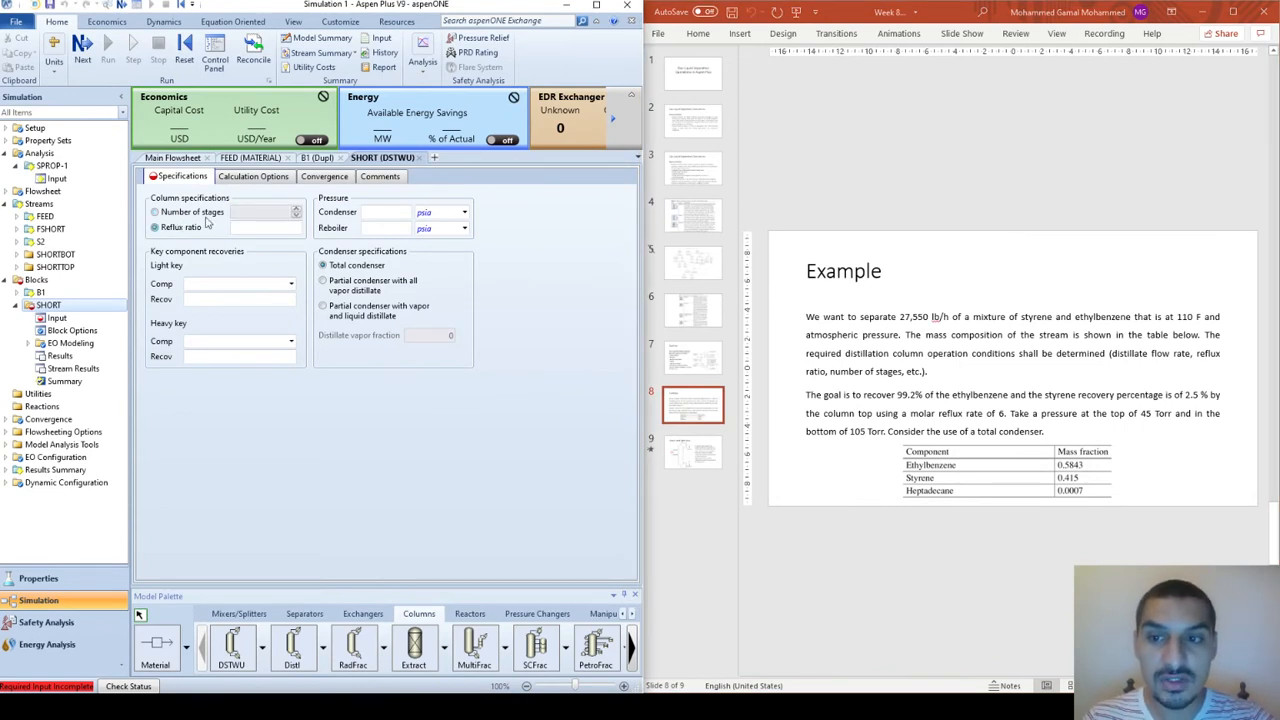
click(253, 227)
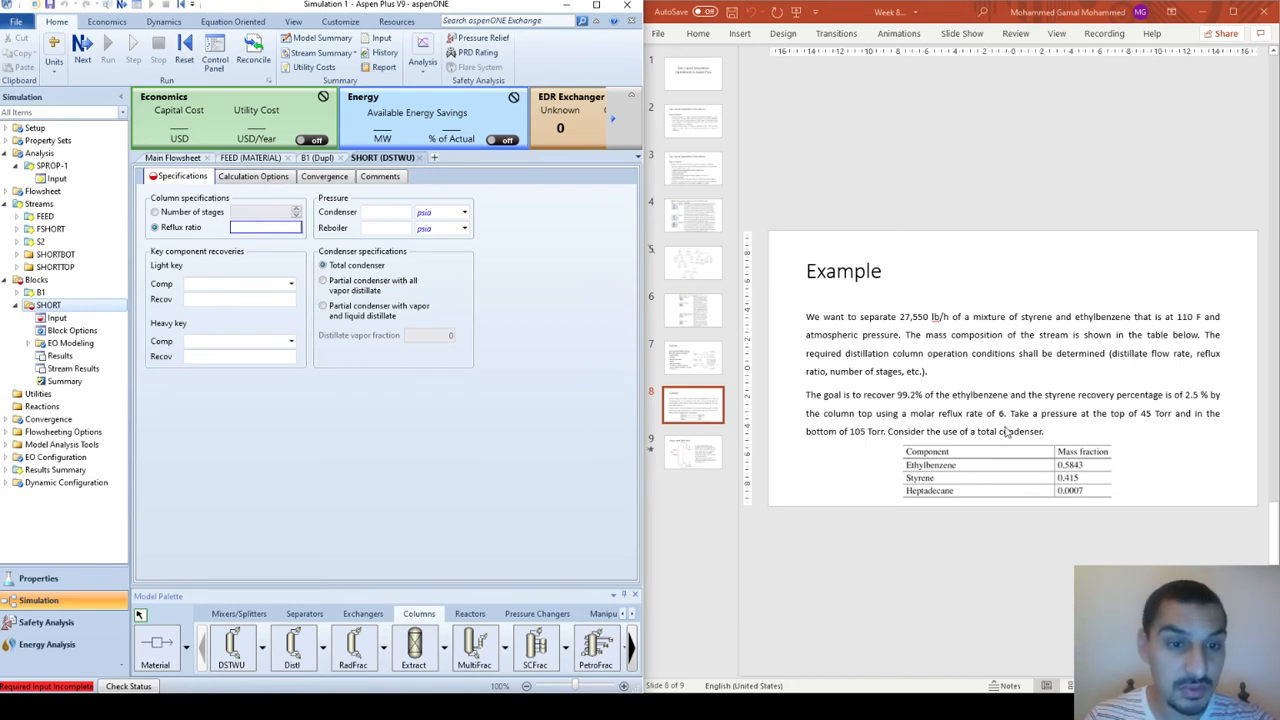
text(6)
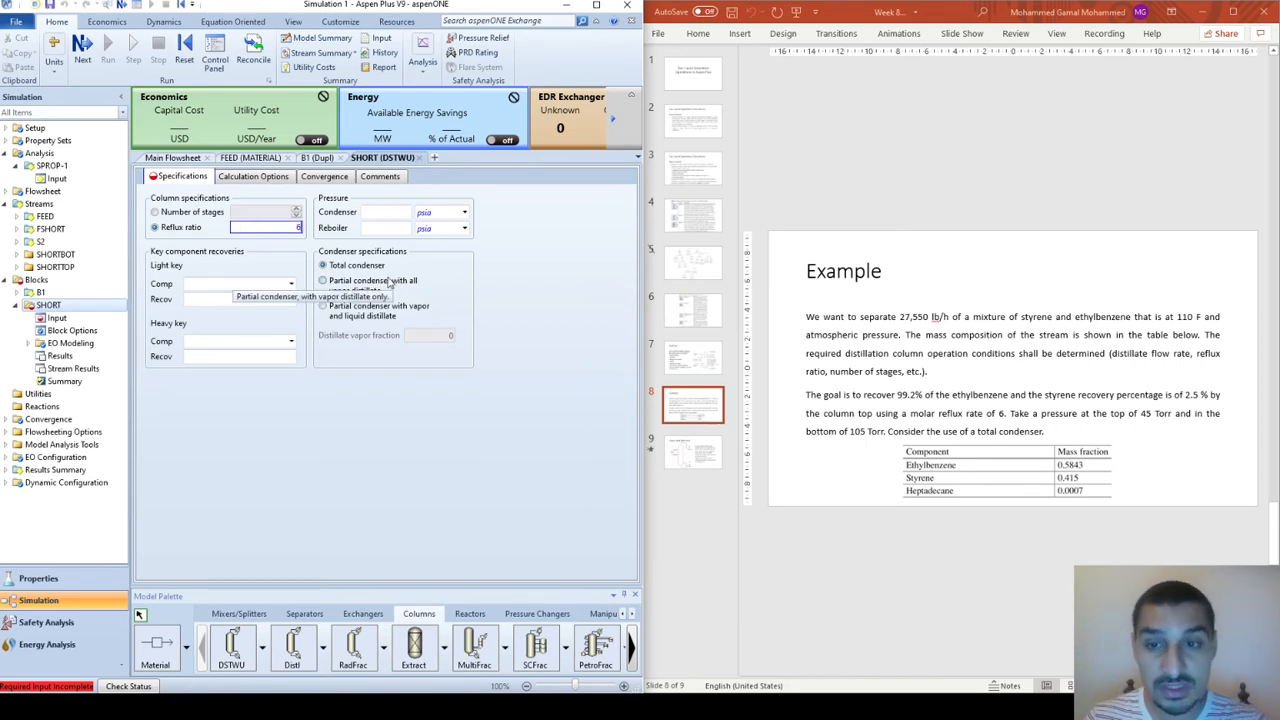
click(519, 321)
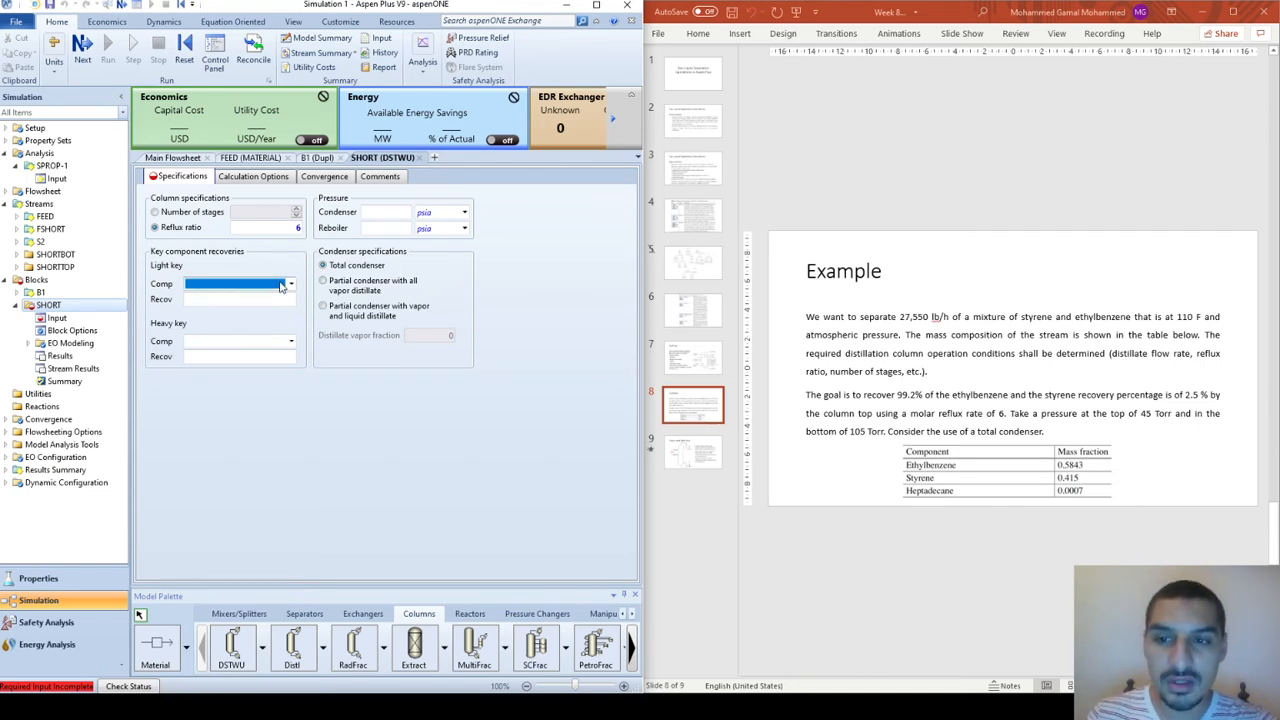
- Choose EB as the light key component and SM as the heavy key component of the SHORT column
click(281, 285)
click(255, 298)
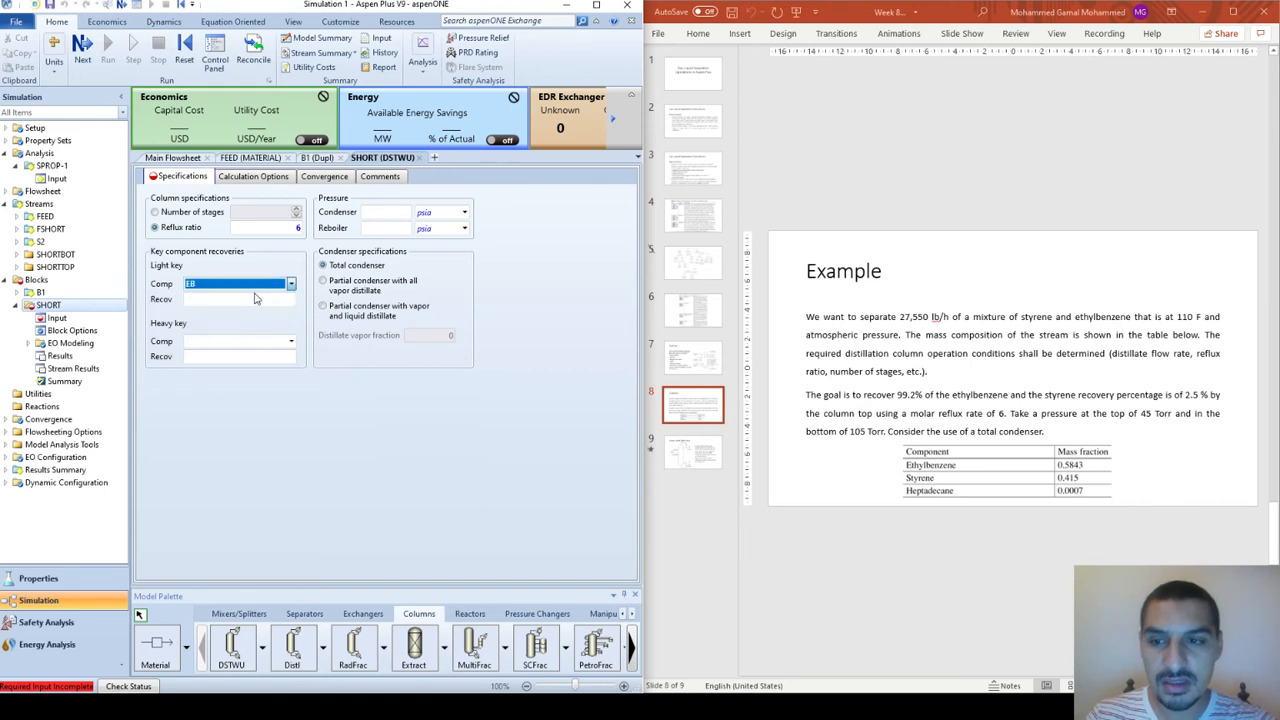
click(241, 341)
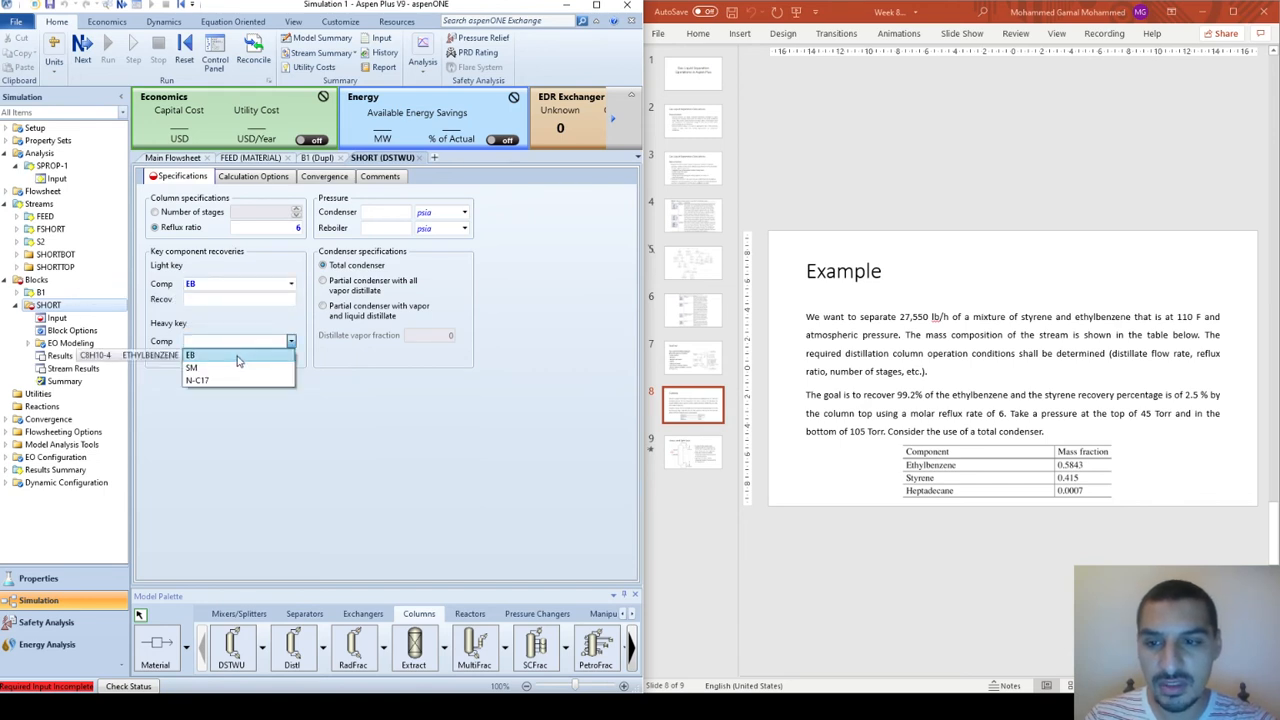
click(238, 367)
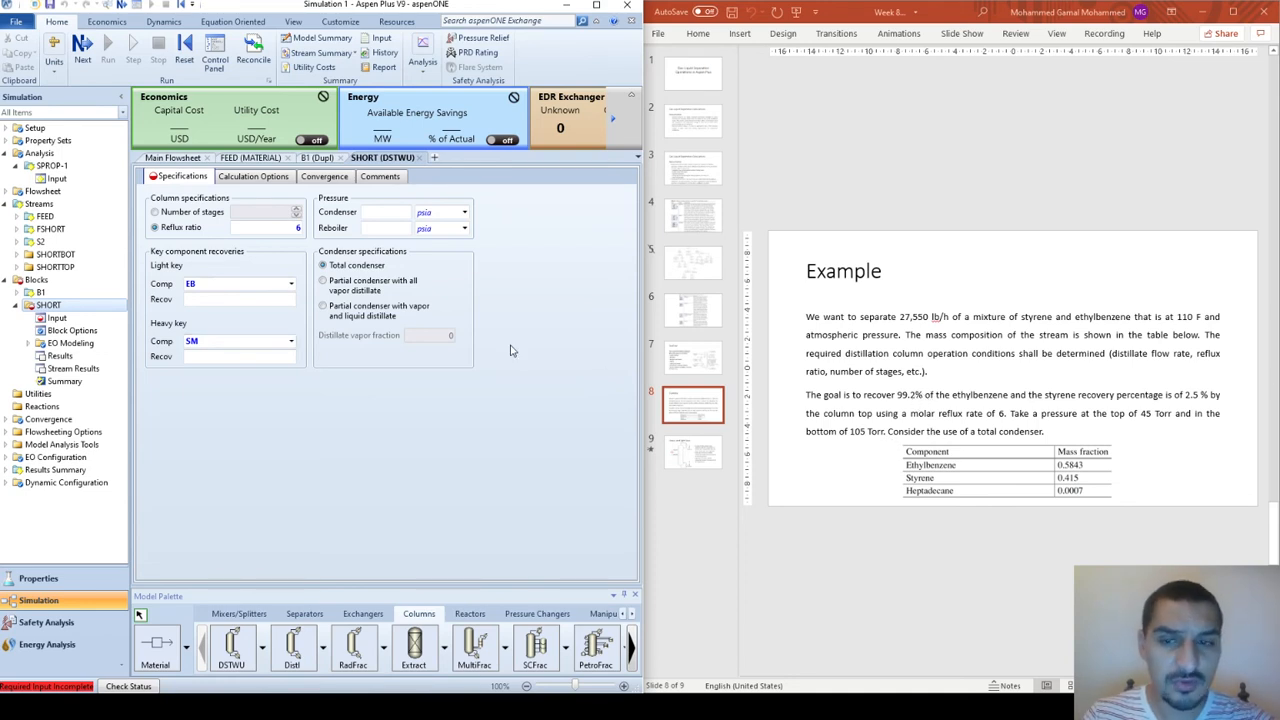
- Set the recovery of the light key EB to 0.992
click(213, 300)
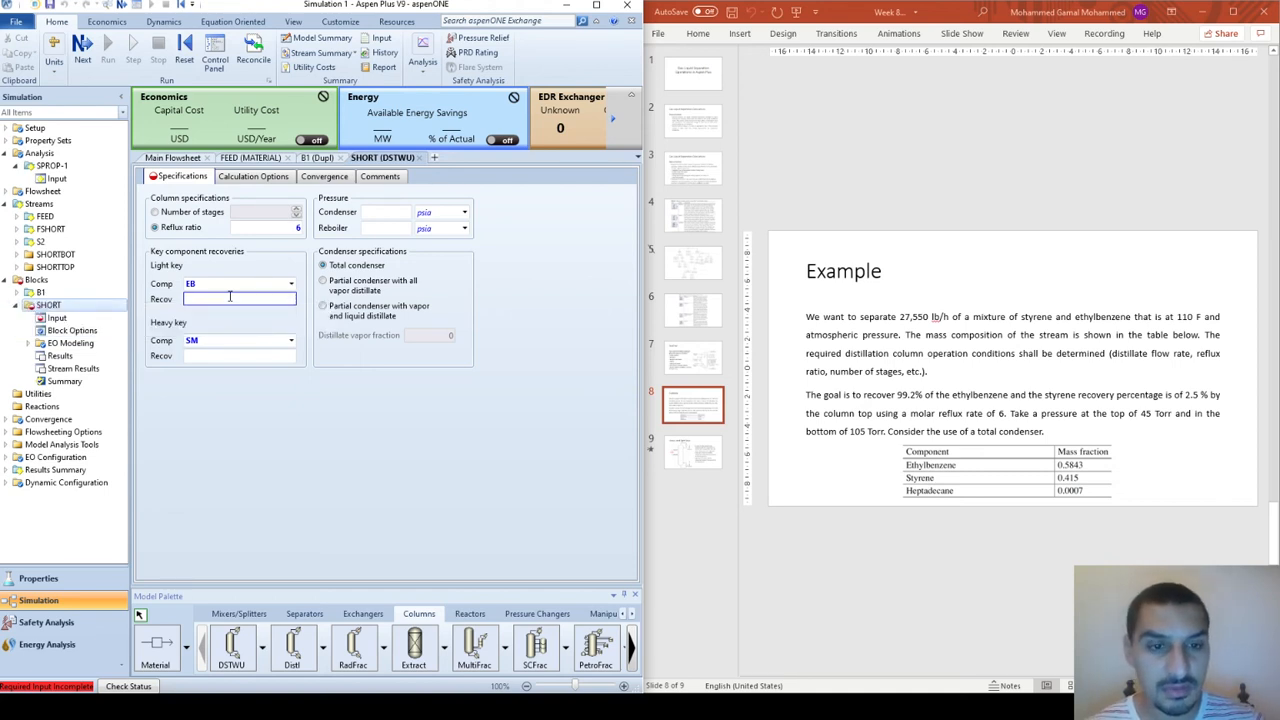
text(0.992)
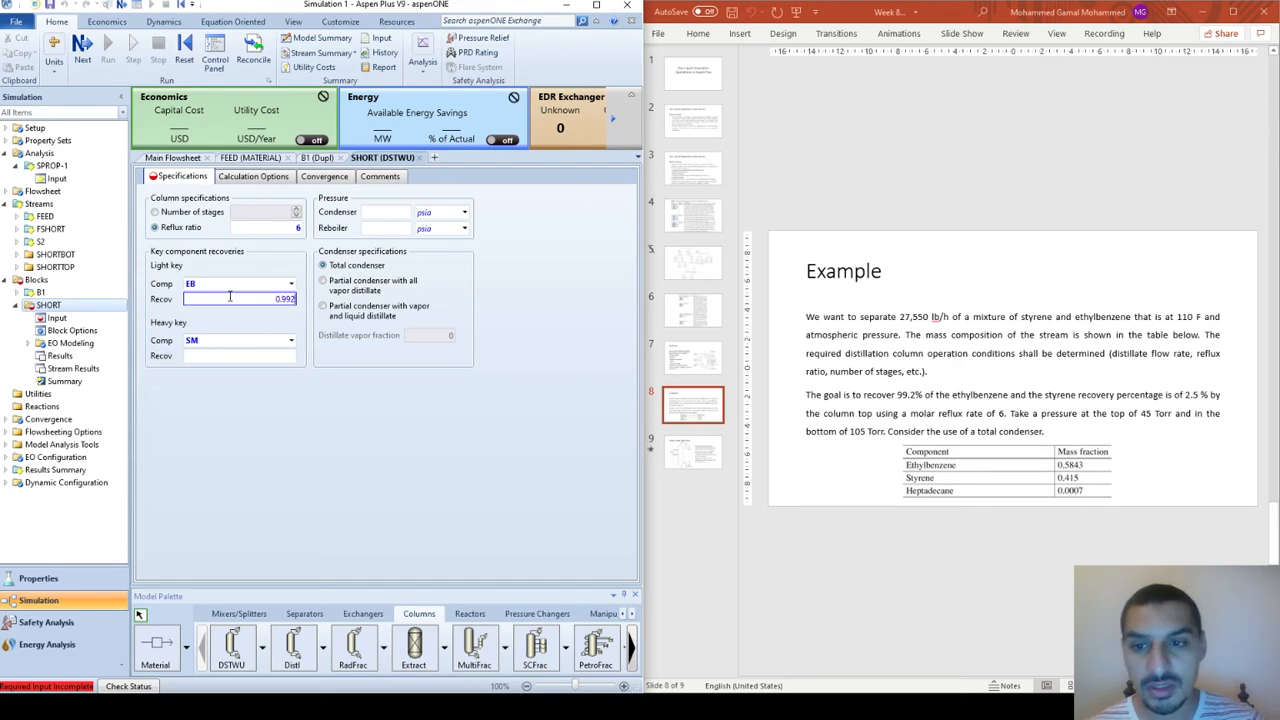
key(Return)
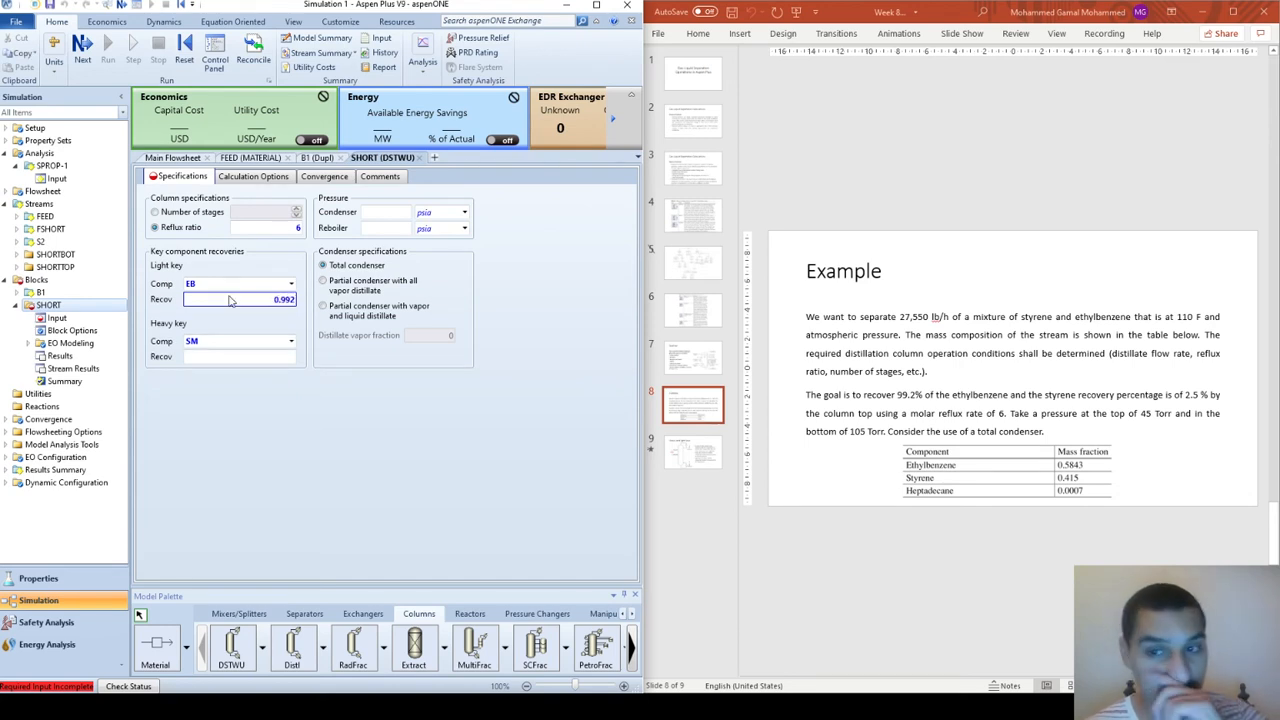
- Try to enter the light key recovery as a percentage, 99.2
text(99.2)
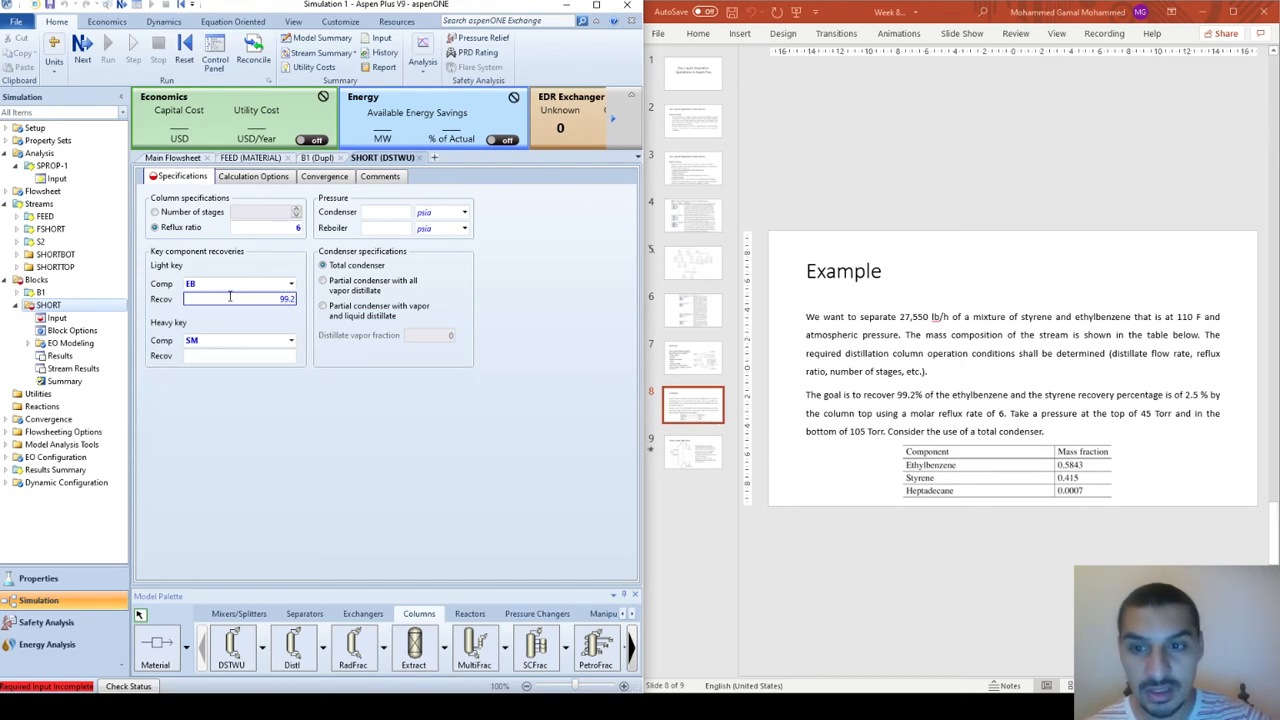
key(Return)
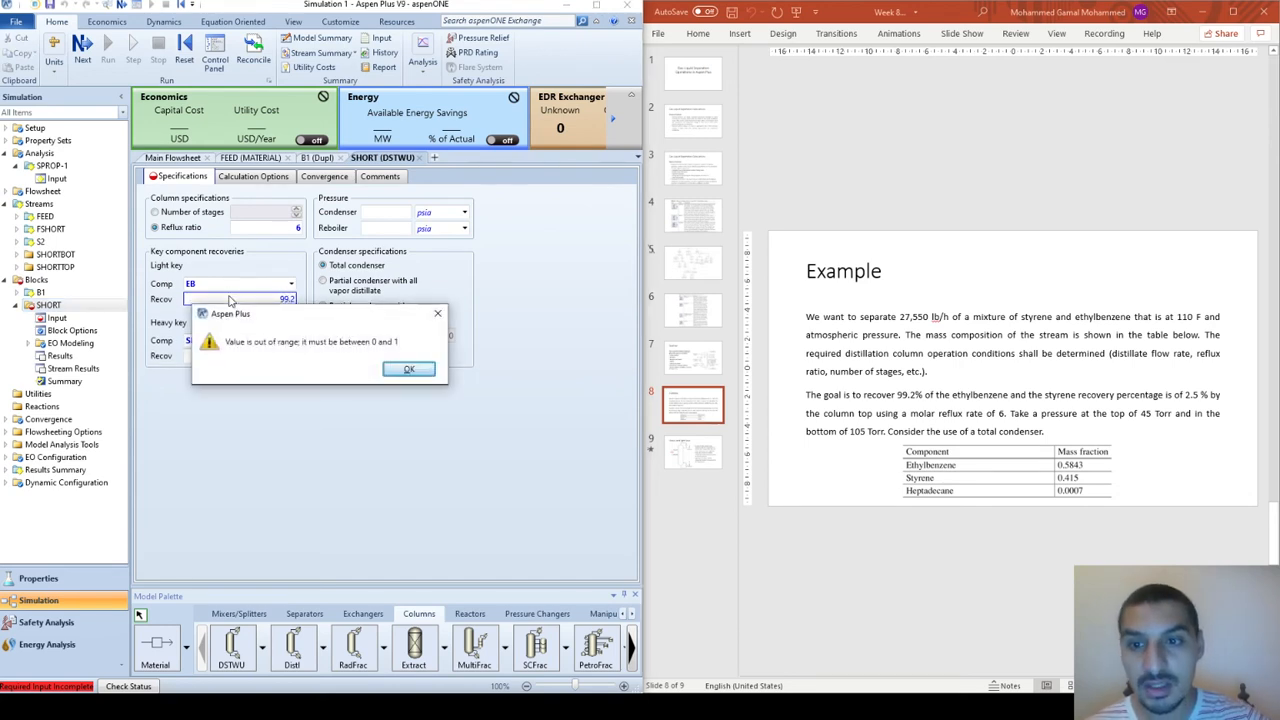
click(425, 372)
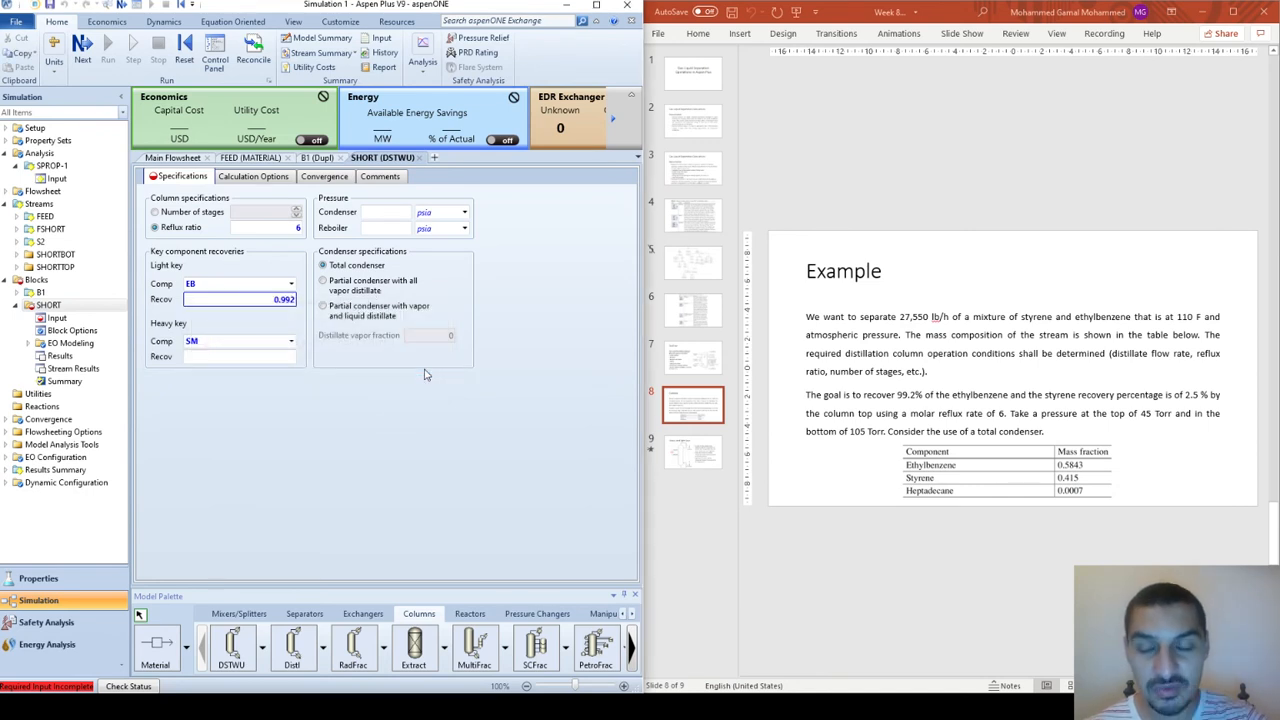
- Set the recovery of the heavy key SM to 0.025
click(249, 357)
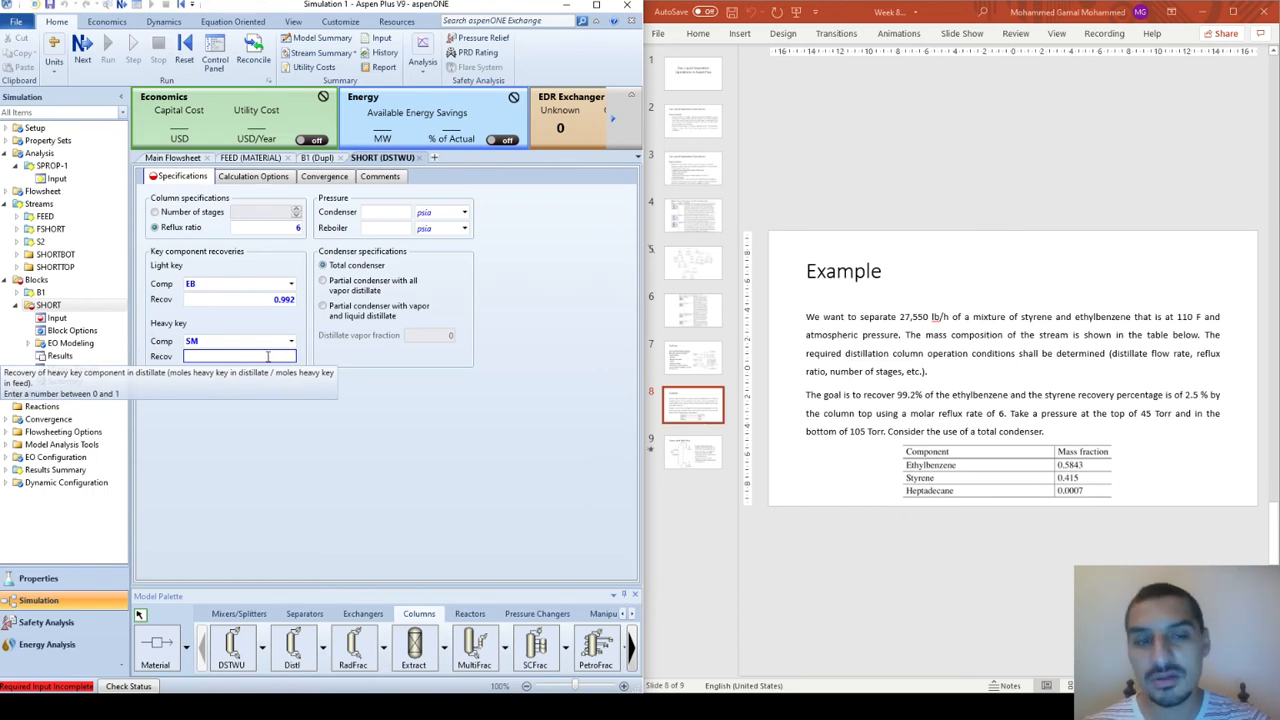
text(5)
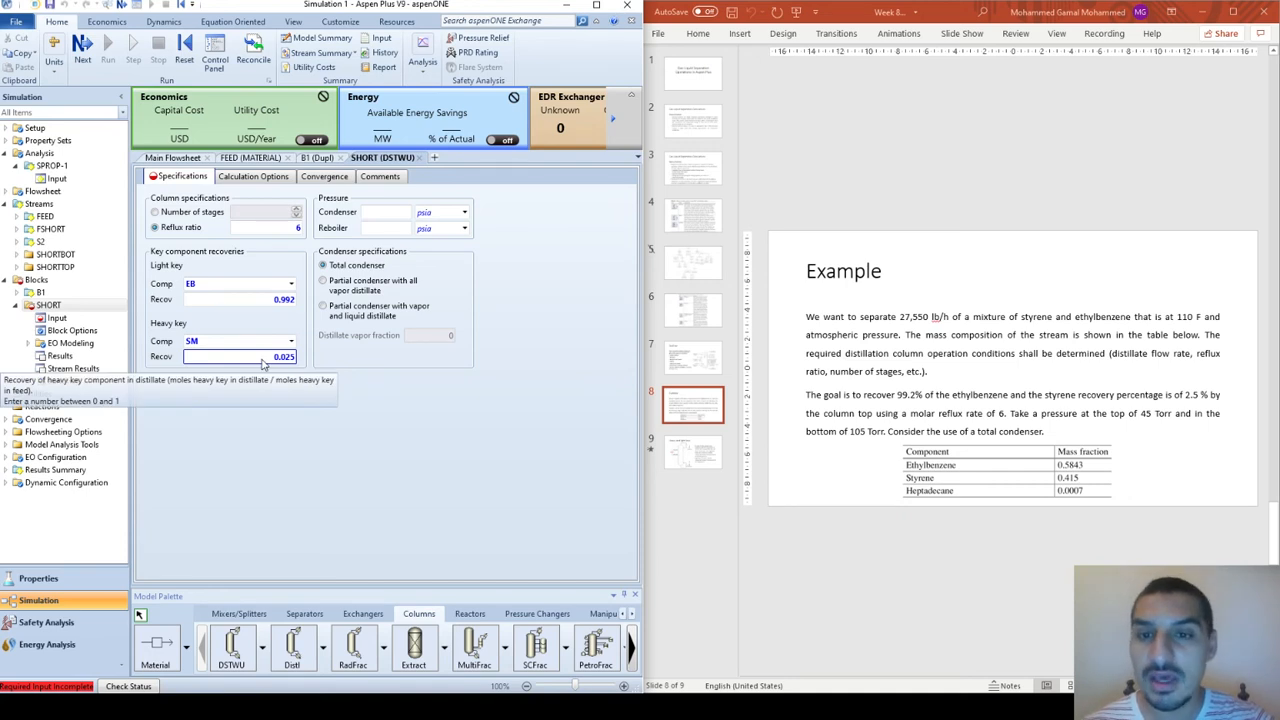
click(387, 212)
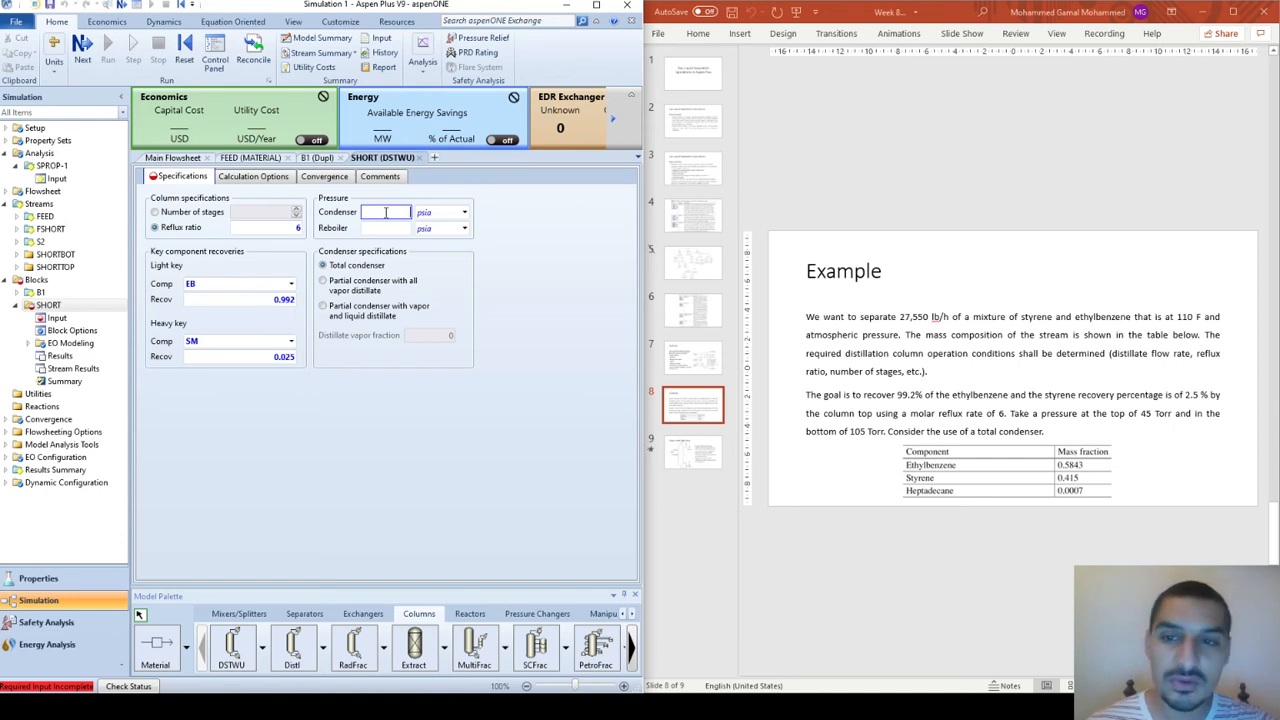
- Try both partial condenser options for the SHORT column, and return the condenser specification to Total condenser
click(348, 265)
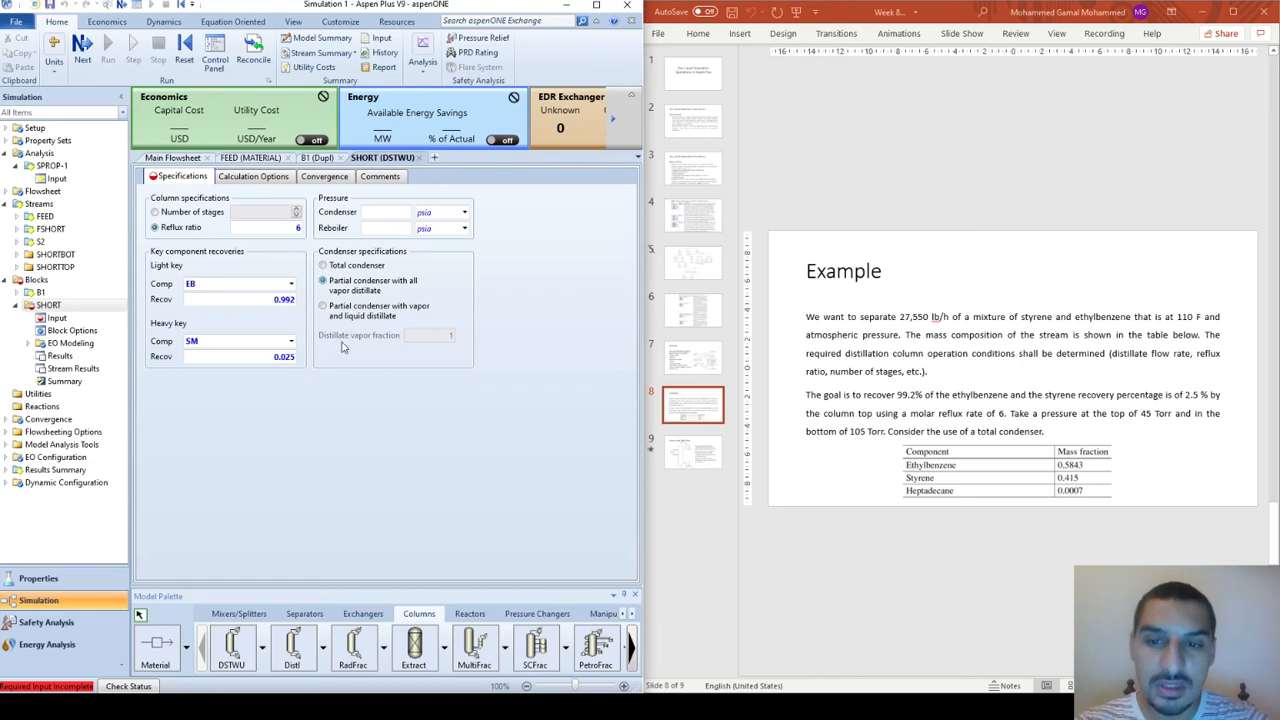
mouse_move(444, 344)
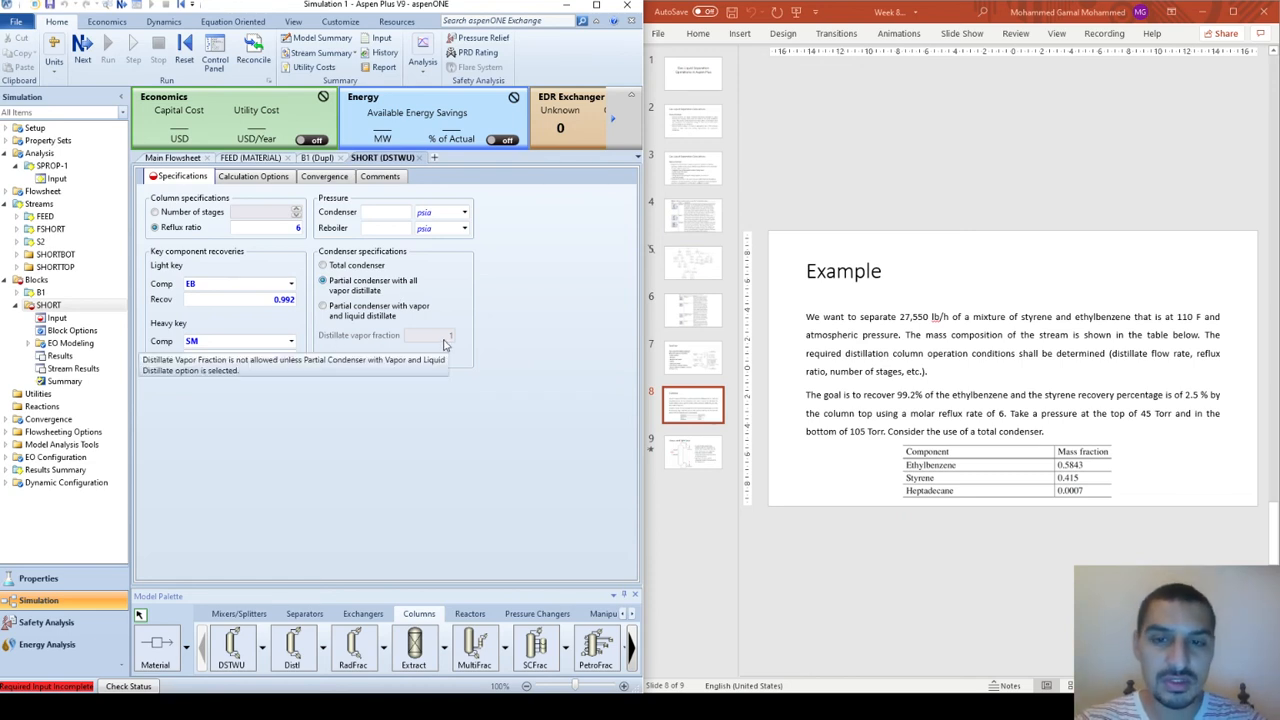
click(350, 313)
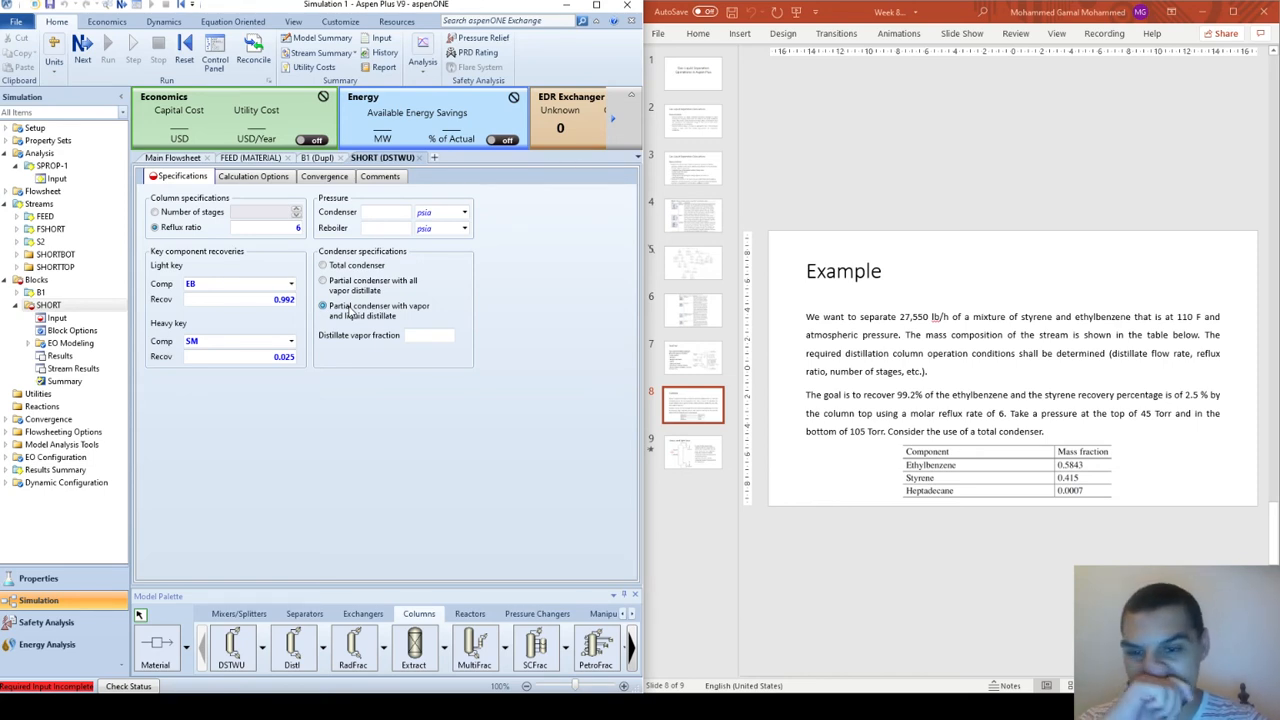
click(433, 335)
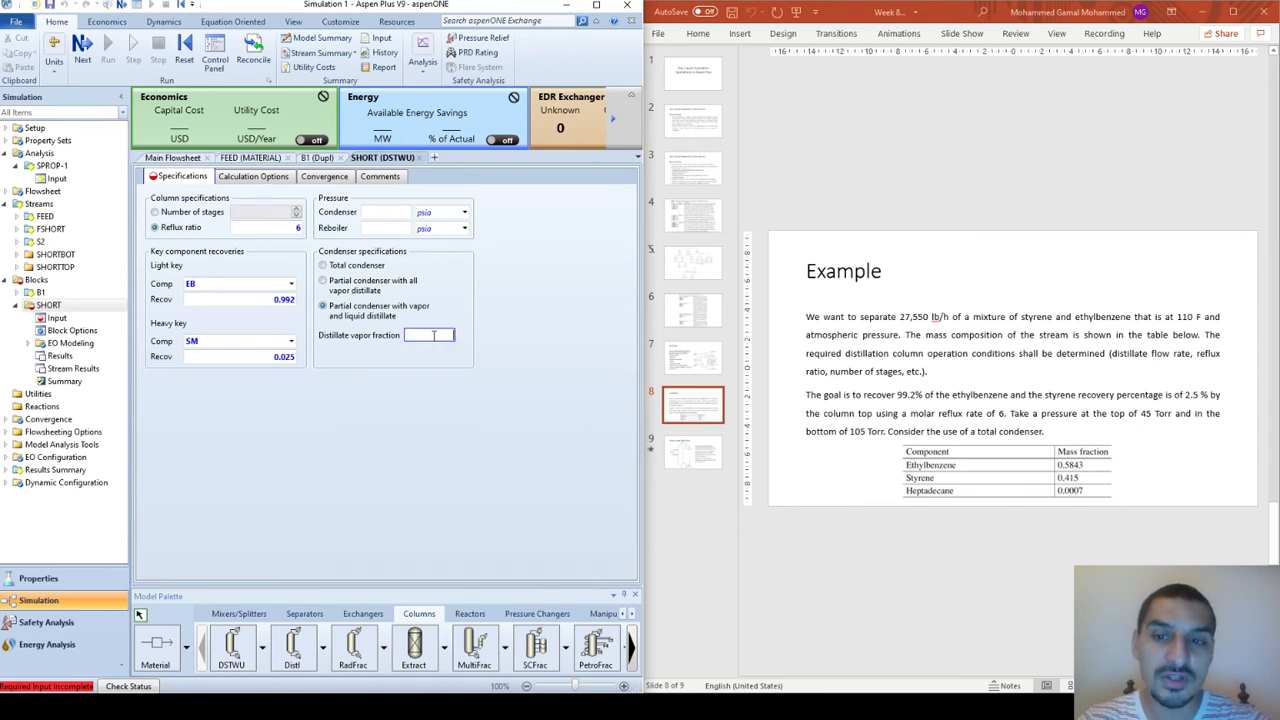
click(362, 266)
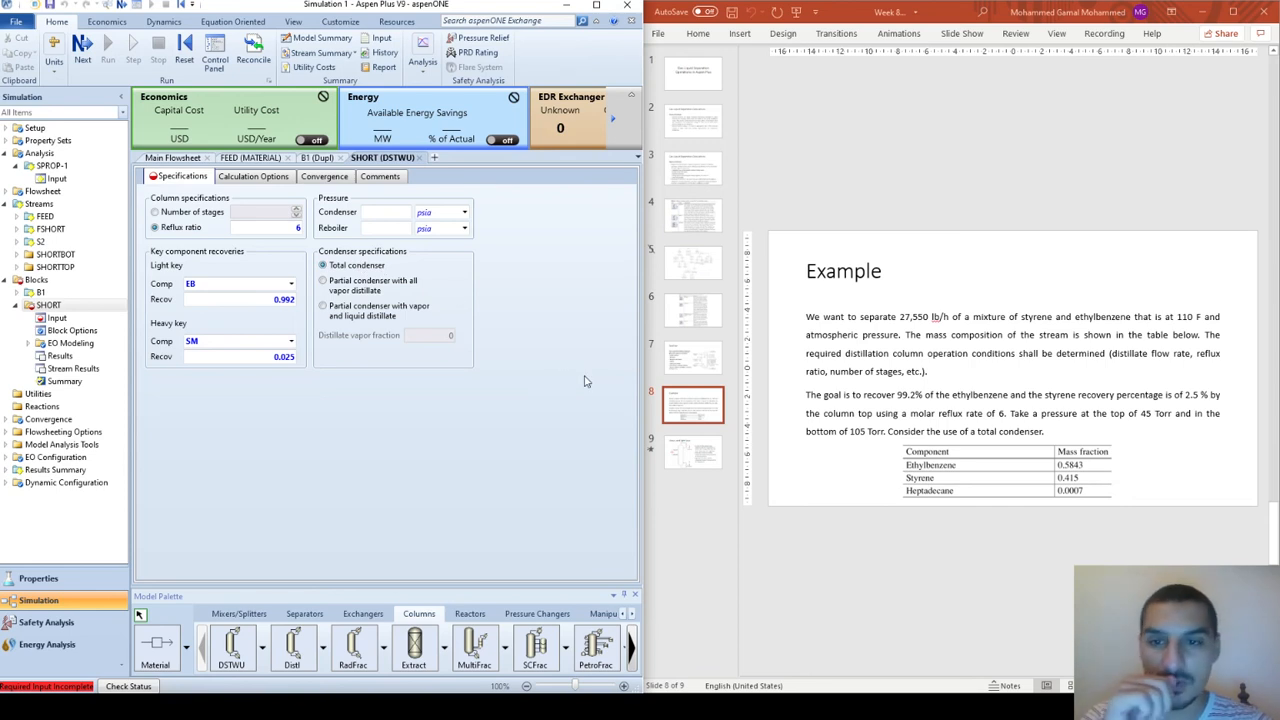
- Set the SHORT column's condenser pressure to 45 torr and its reboiler pressure to 105 torr
click(391, 213)
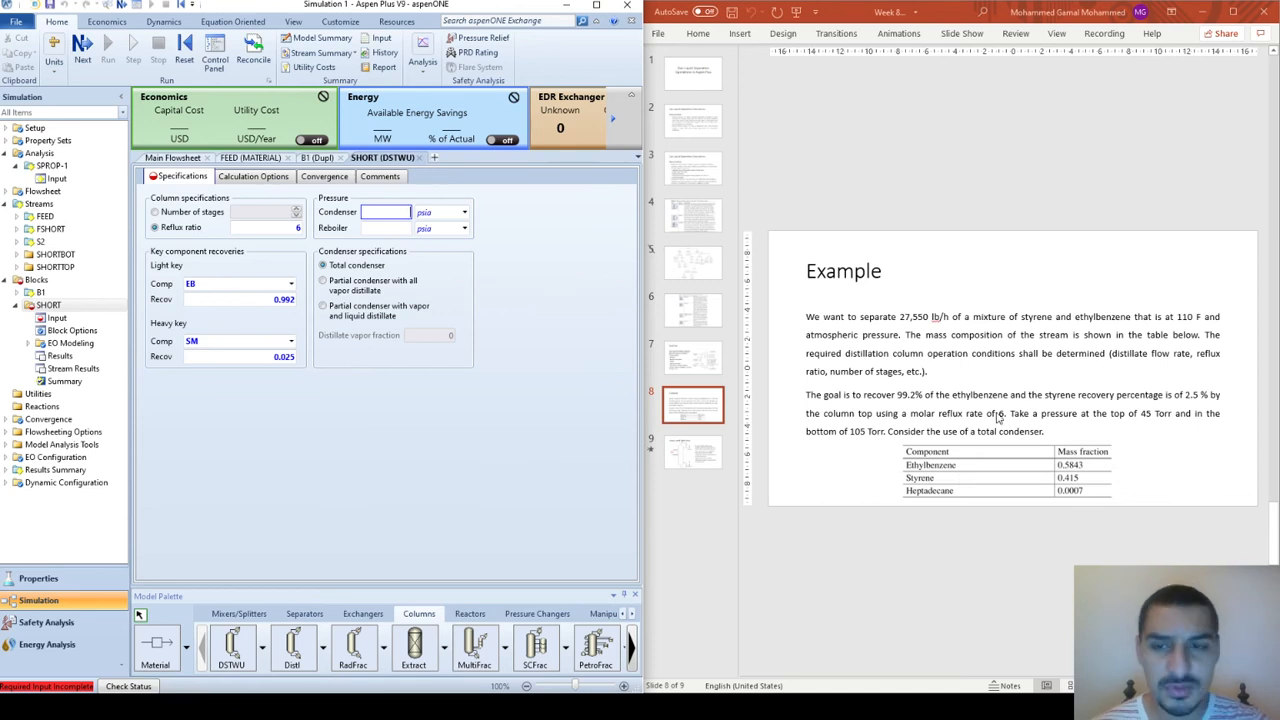
text(45)
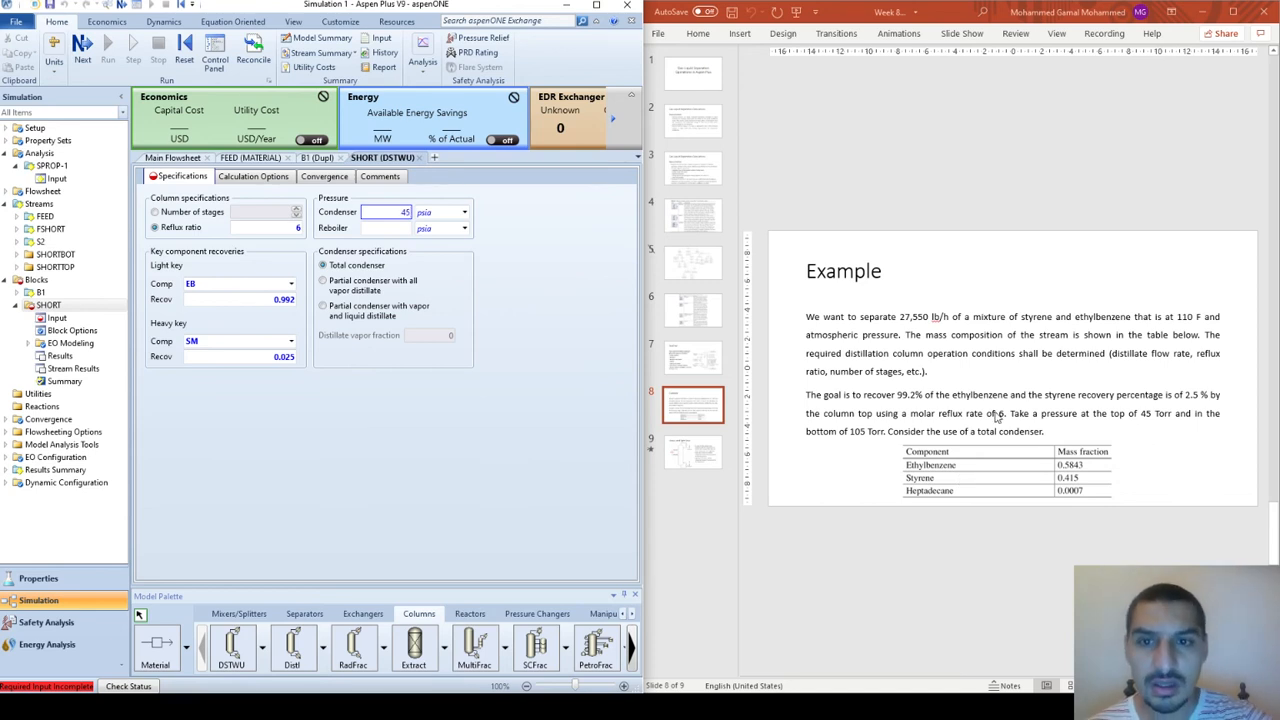
click(433, 212)
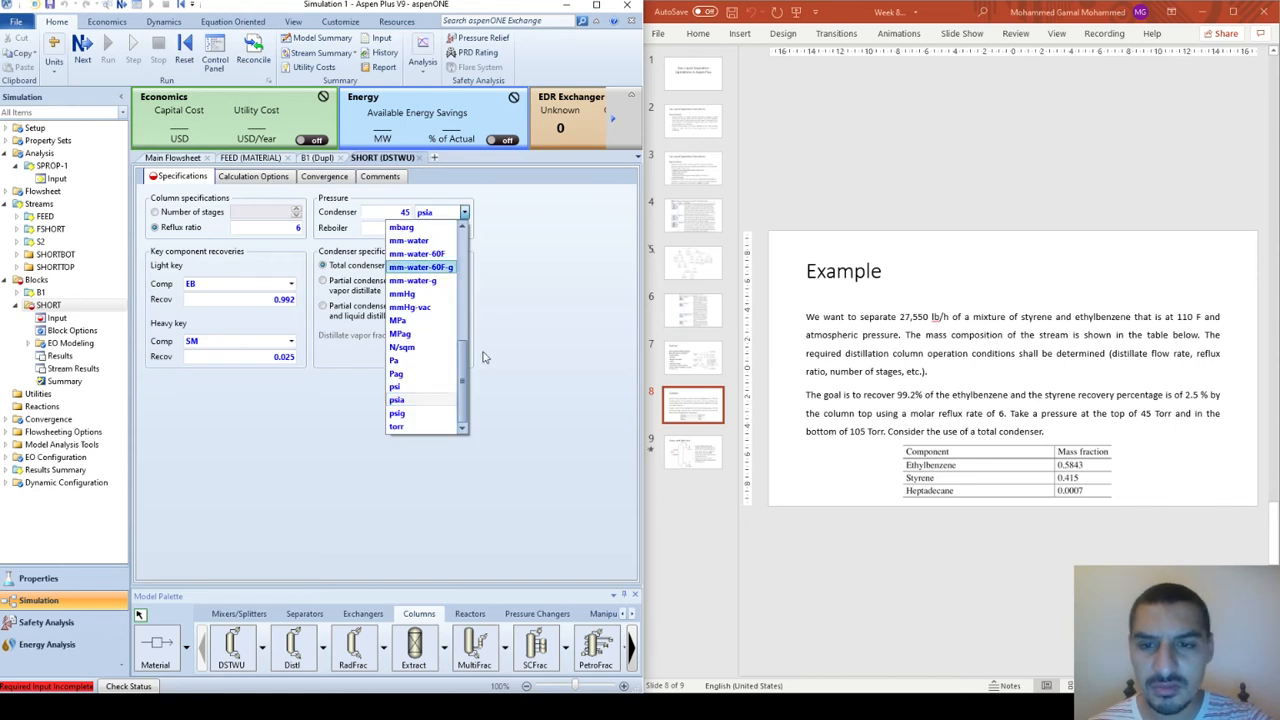
click(424, 428)
click(398, 229)
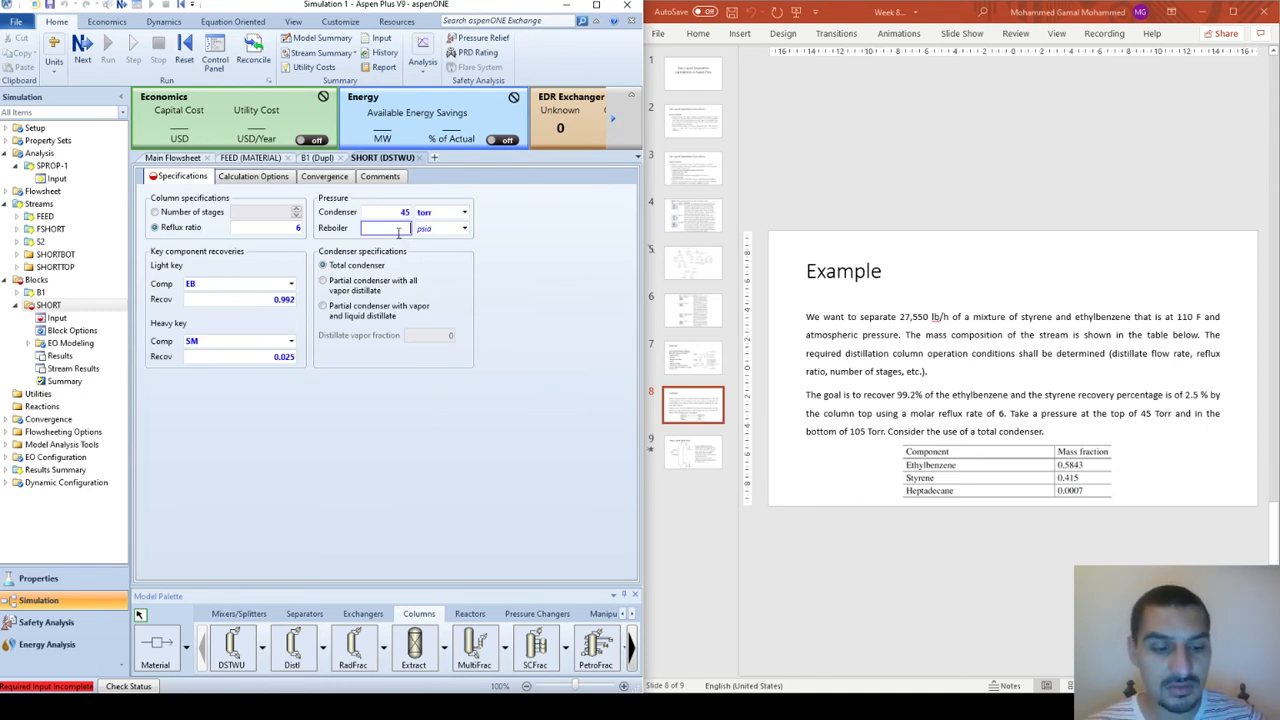
text(105)
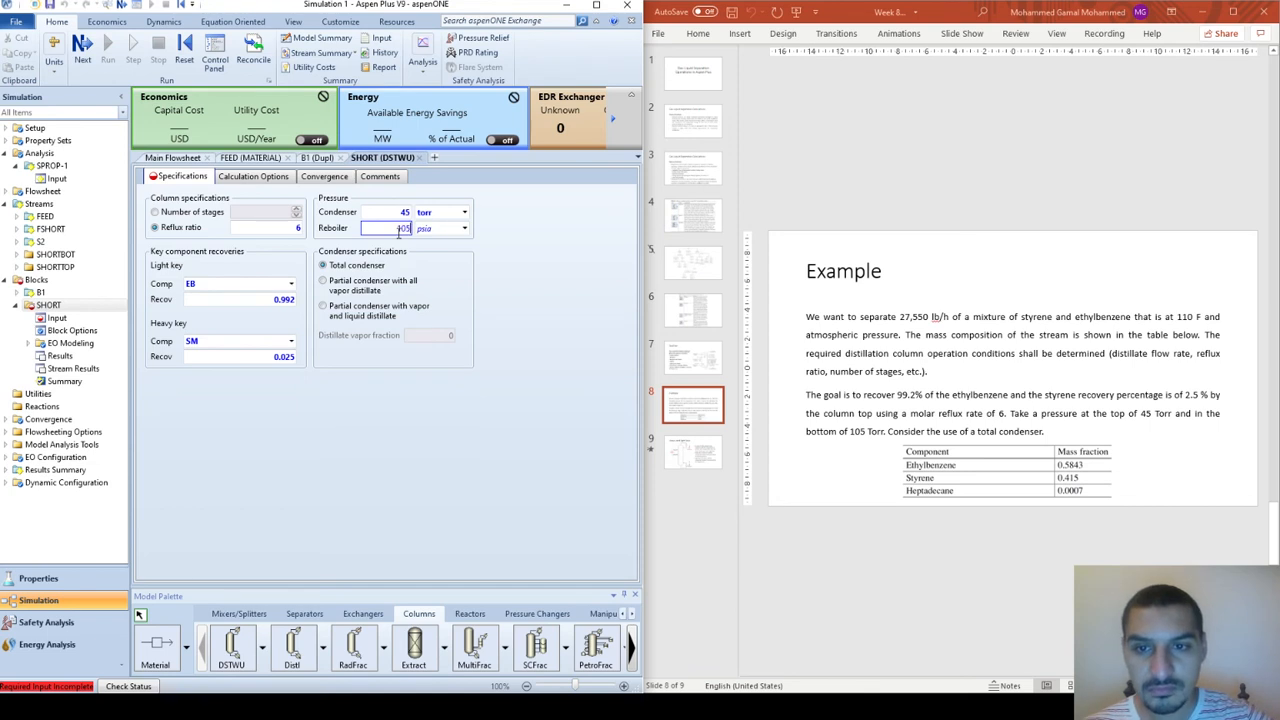
key(Tab)
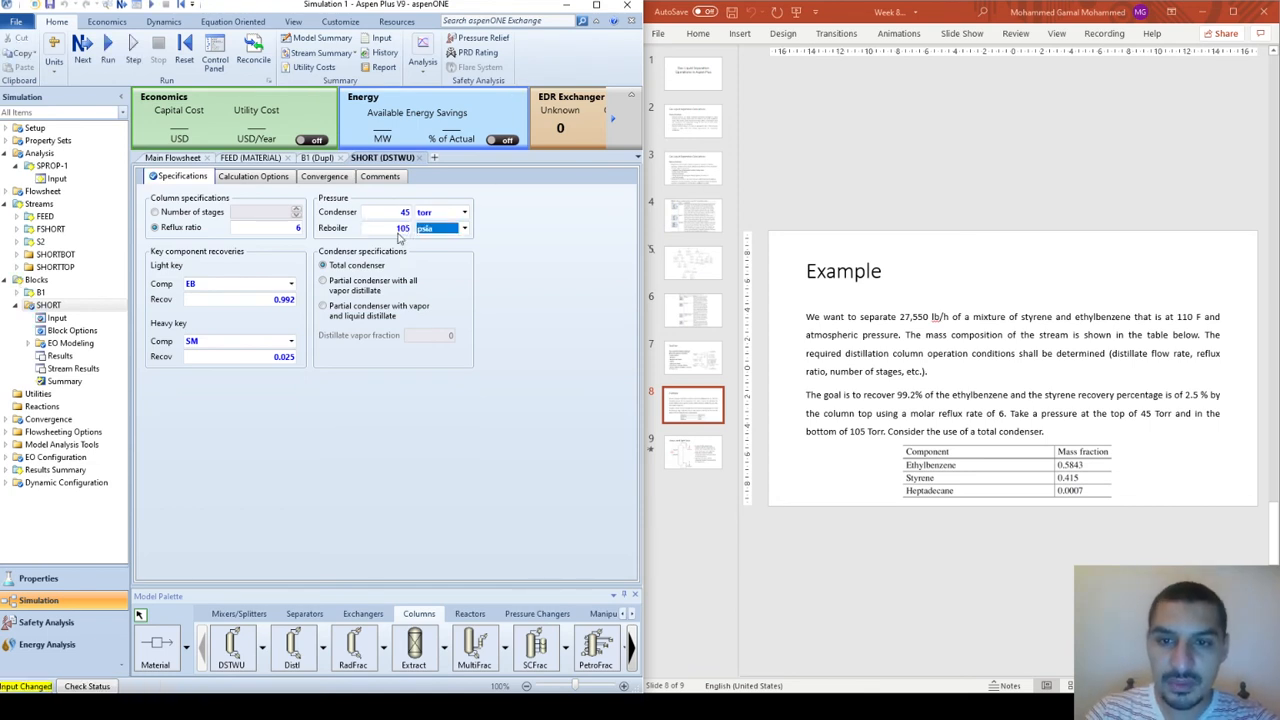
text(torr)
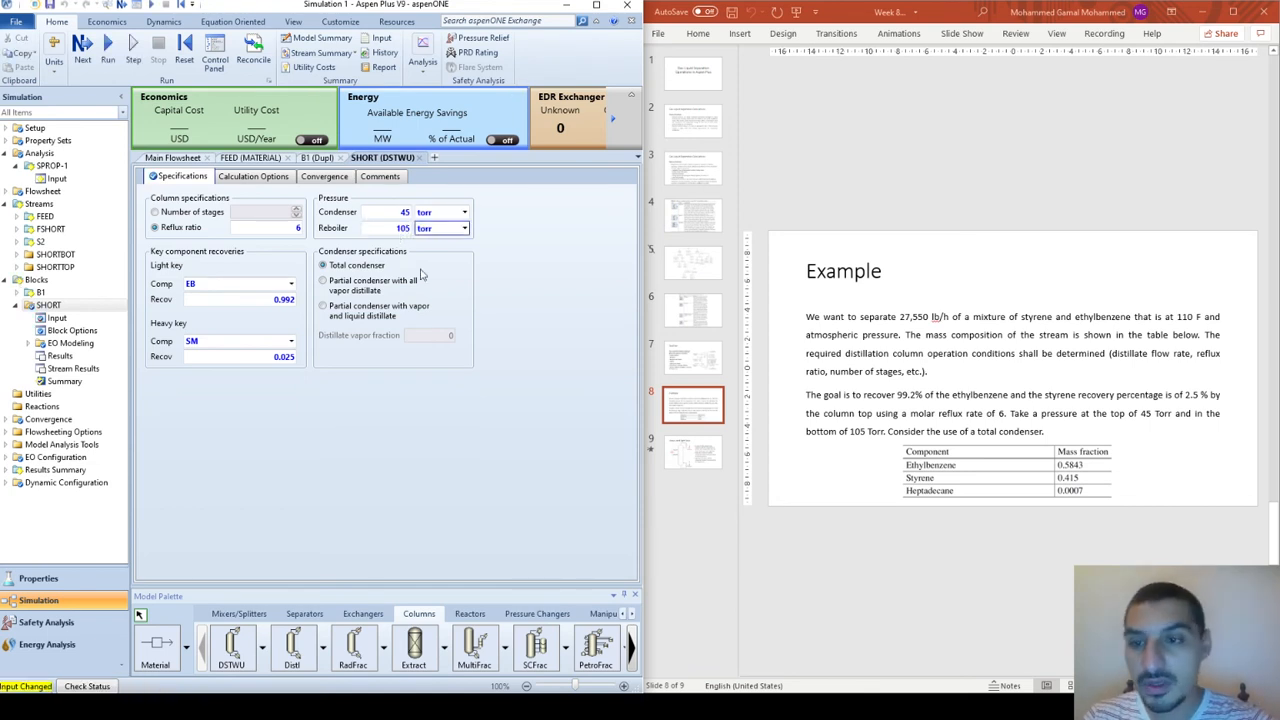
- Maximize the simulation window and run the simulation with the completed SHORT column specifications
click(538, 392)
key(super+Up)
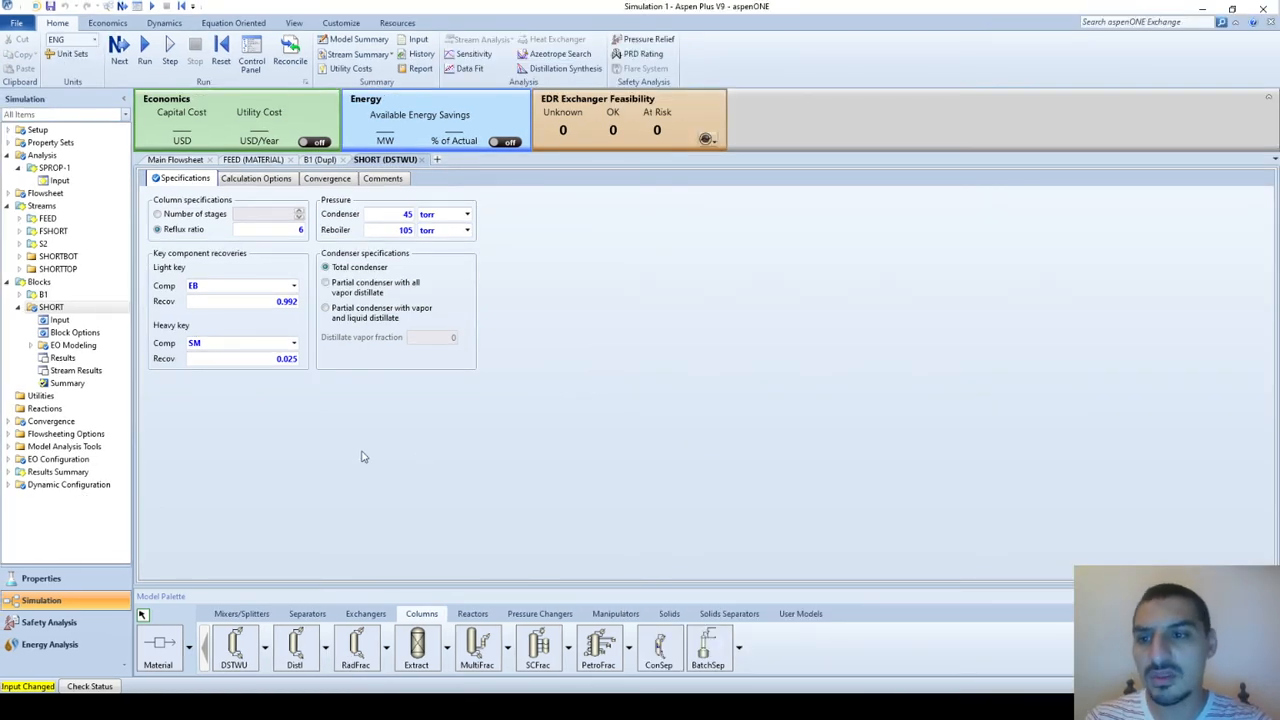
click(145, 62)
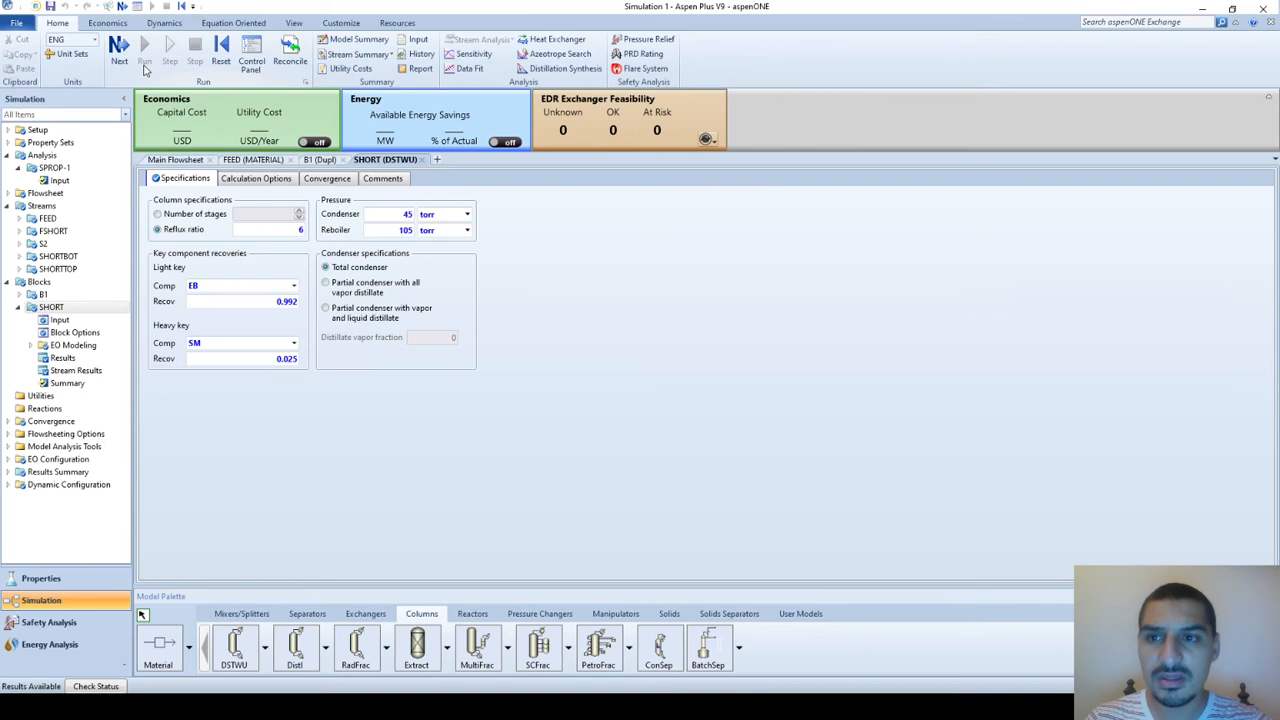
- Open the SHORT column's results summary and examine the distillate to feed fraction and the actual reflux ratio
click(71, 362)
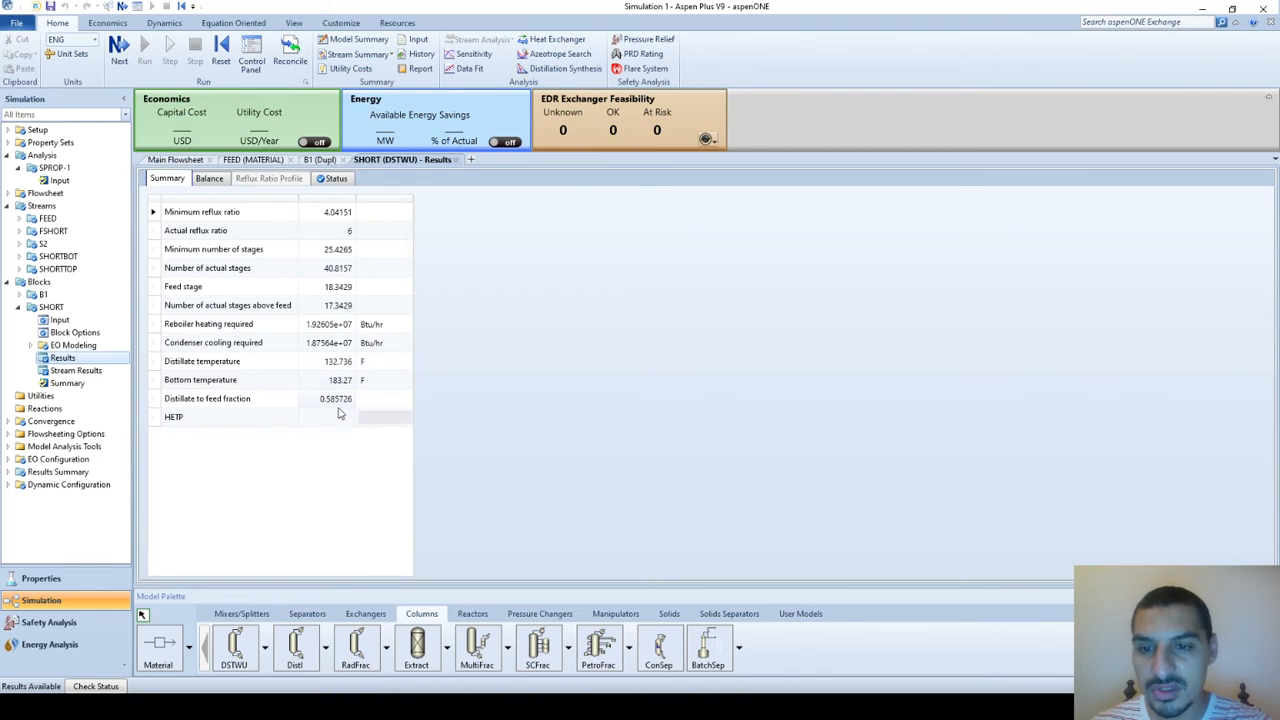
click(155, 399)
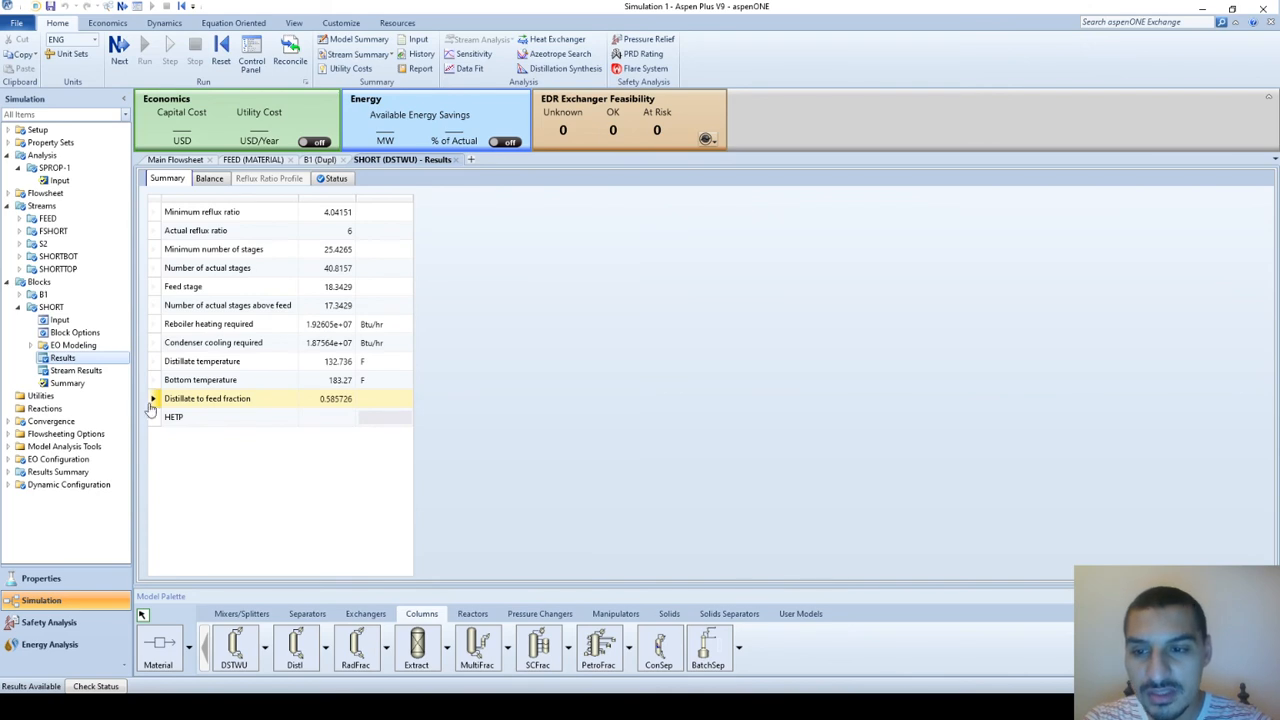
click(151, 236)
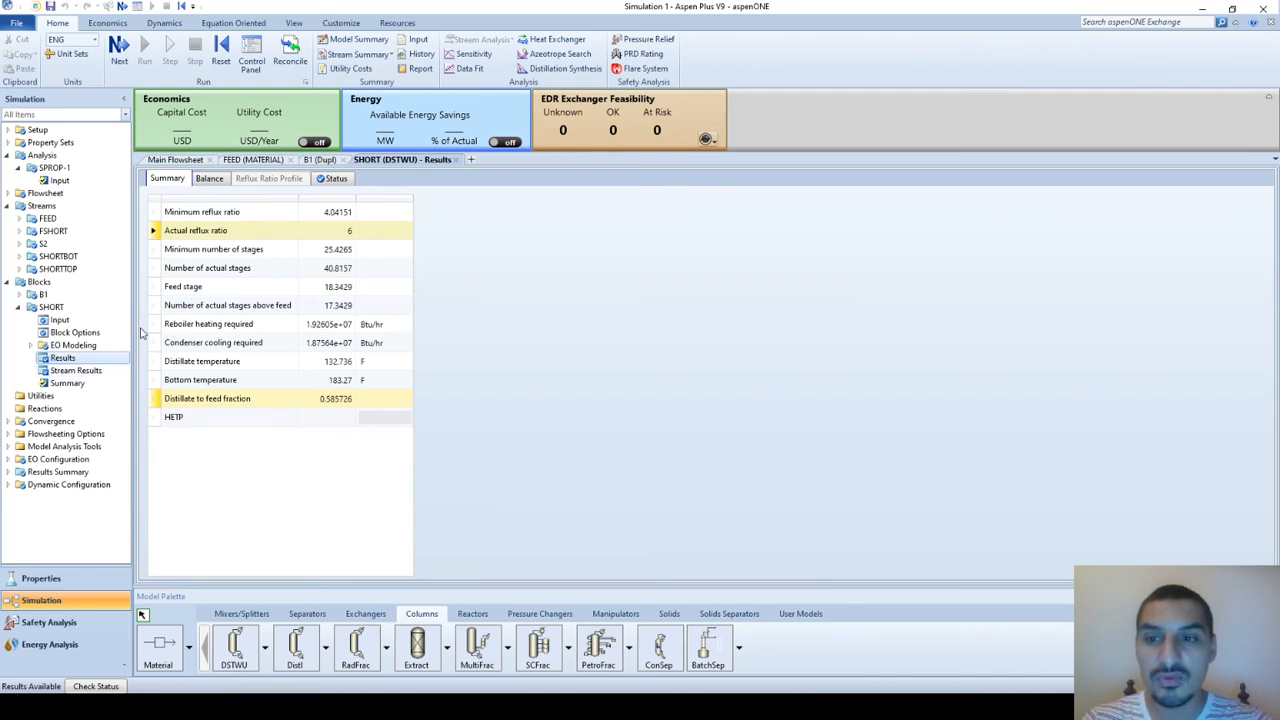
- Open the SHORT column's stream results and expand the component mole flows and mass flows
click(81, 371)
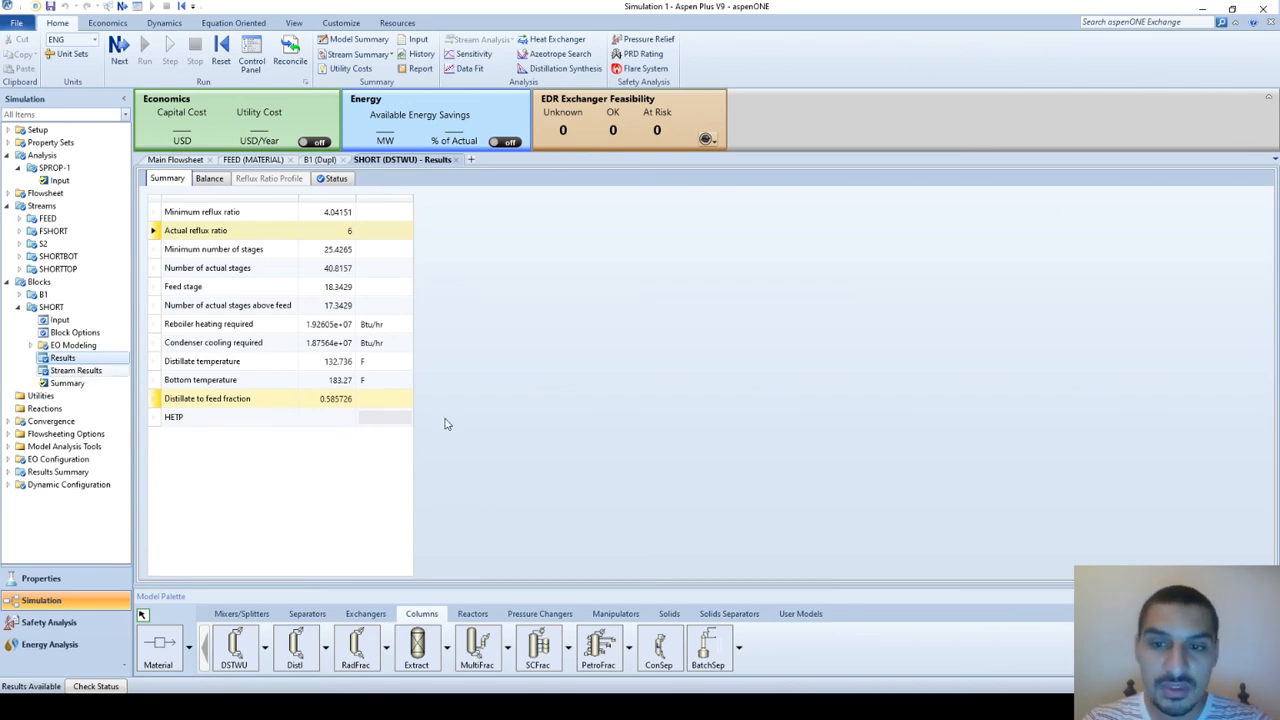
scroll(410, 430, down, 3)
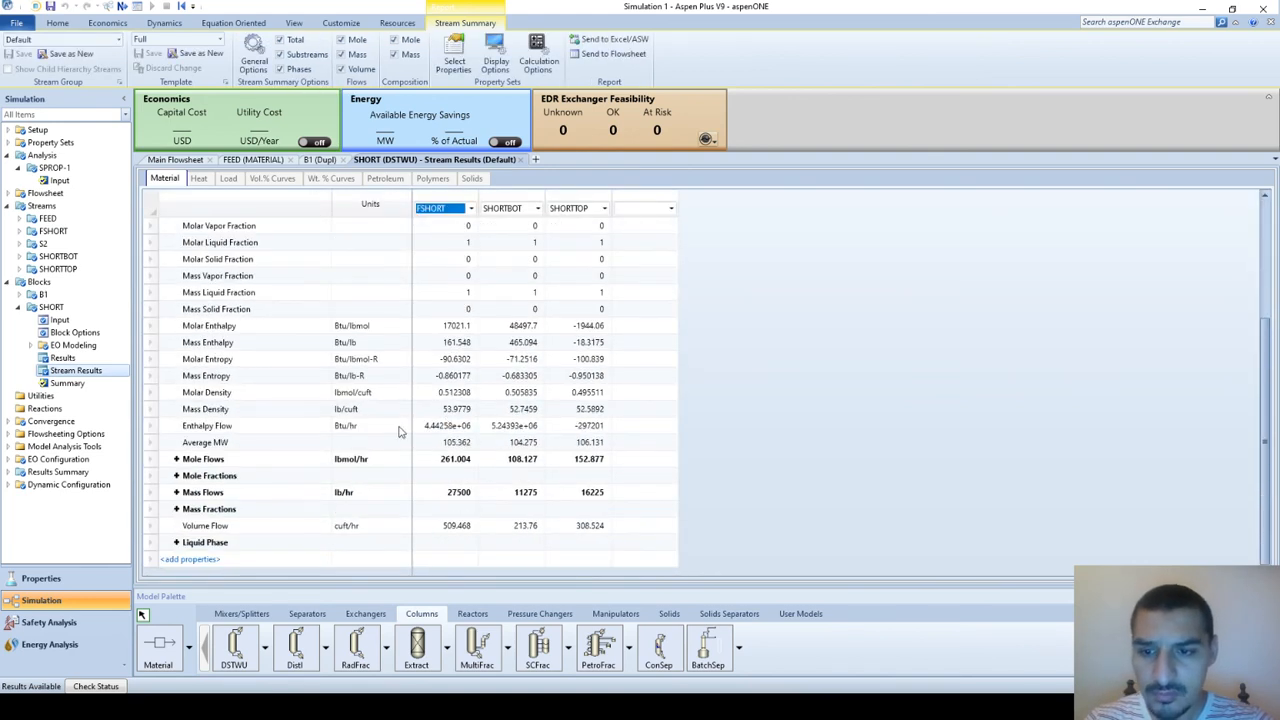
click(177, 459)
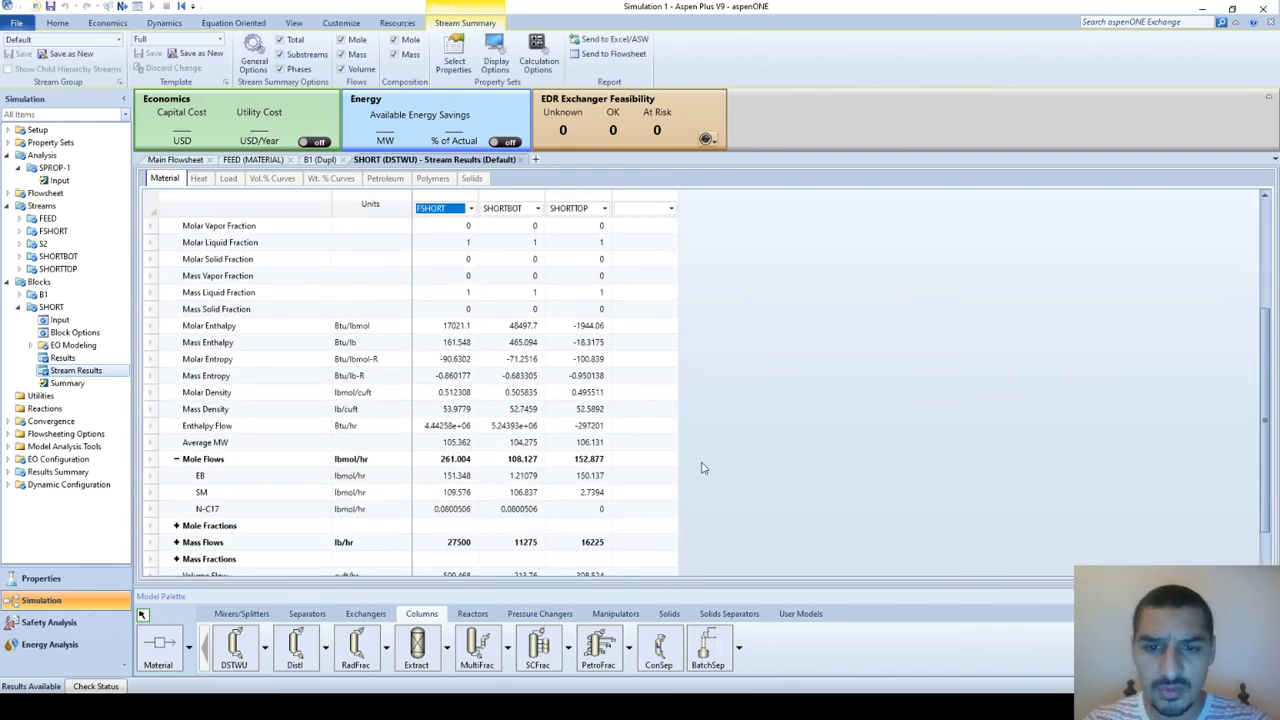
scroll(637, 481, down, 1)
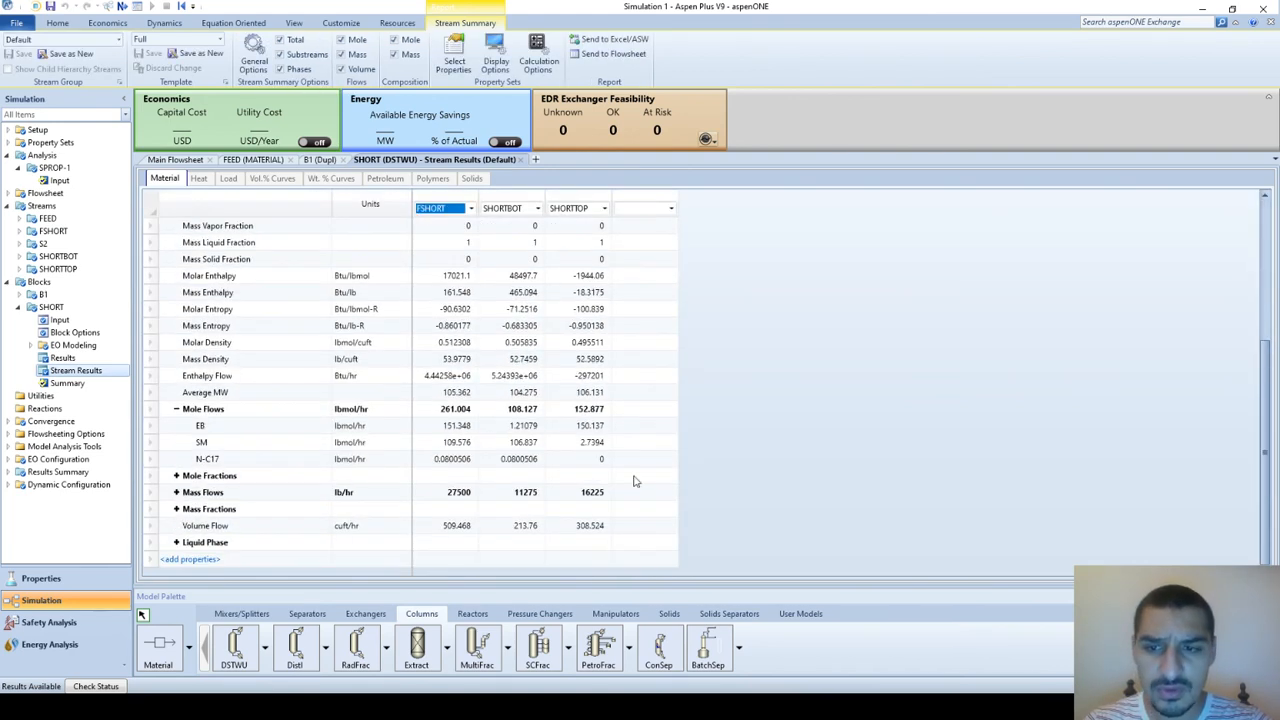
click(176, 492)
scroll(179, 497, down, 1)
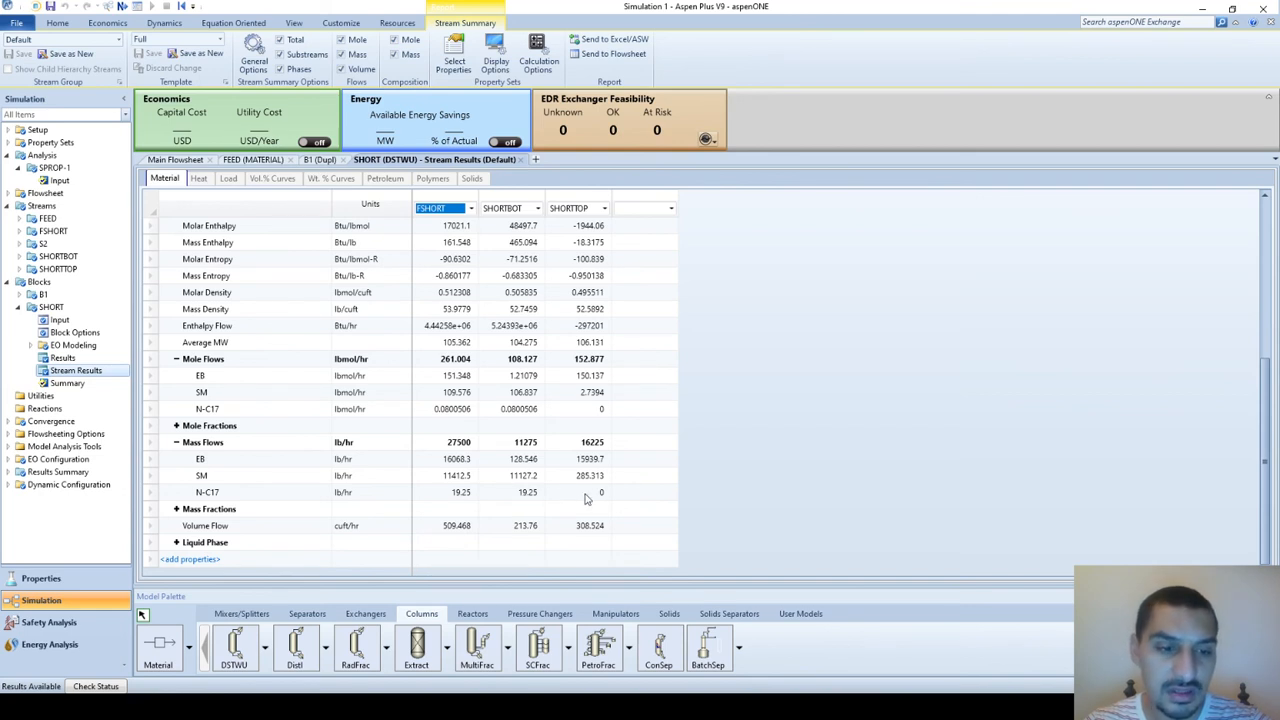
- Switch to Calculator and check the SM recovery by dividing its SHORTTOP mass flow by its FSHORT mass flow, 285.313 / 11412.5
click(462, 478)
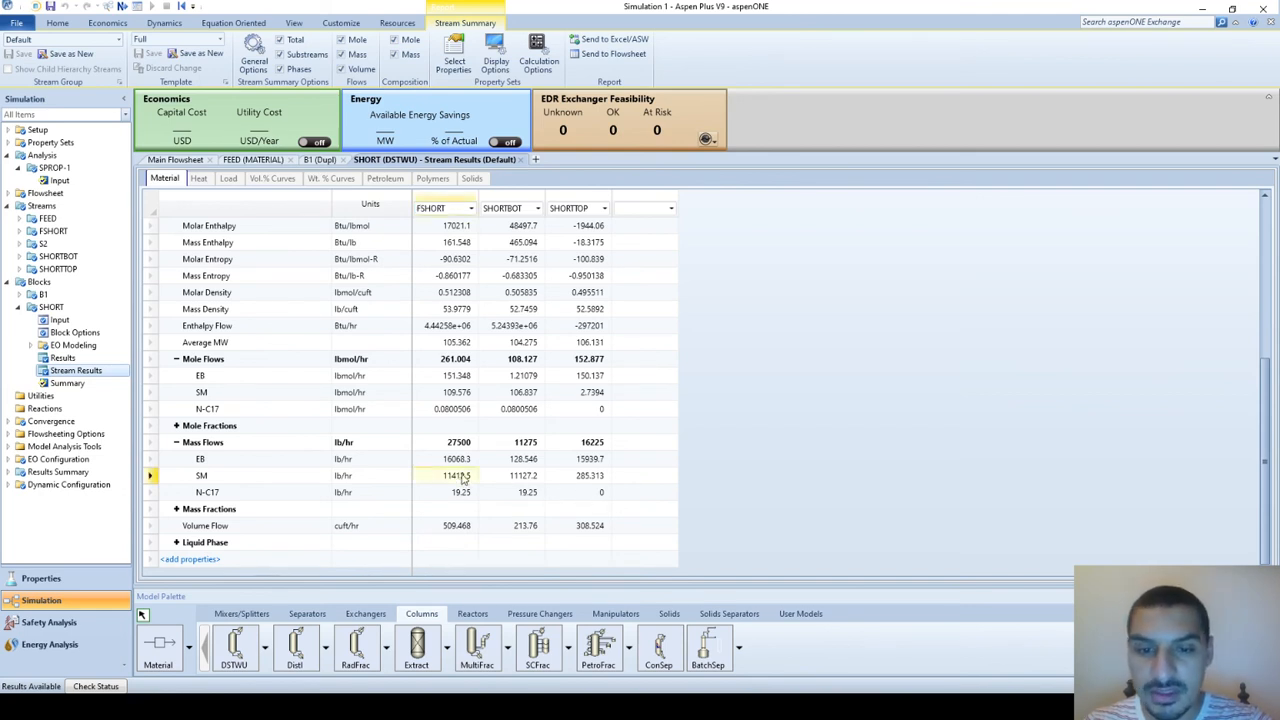
click(589, 478)
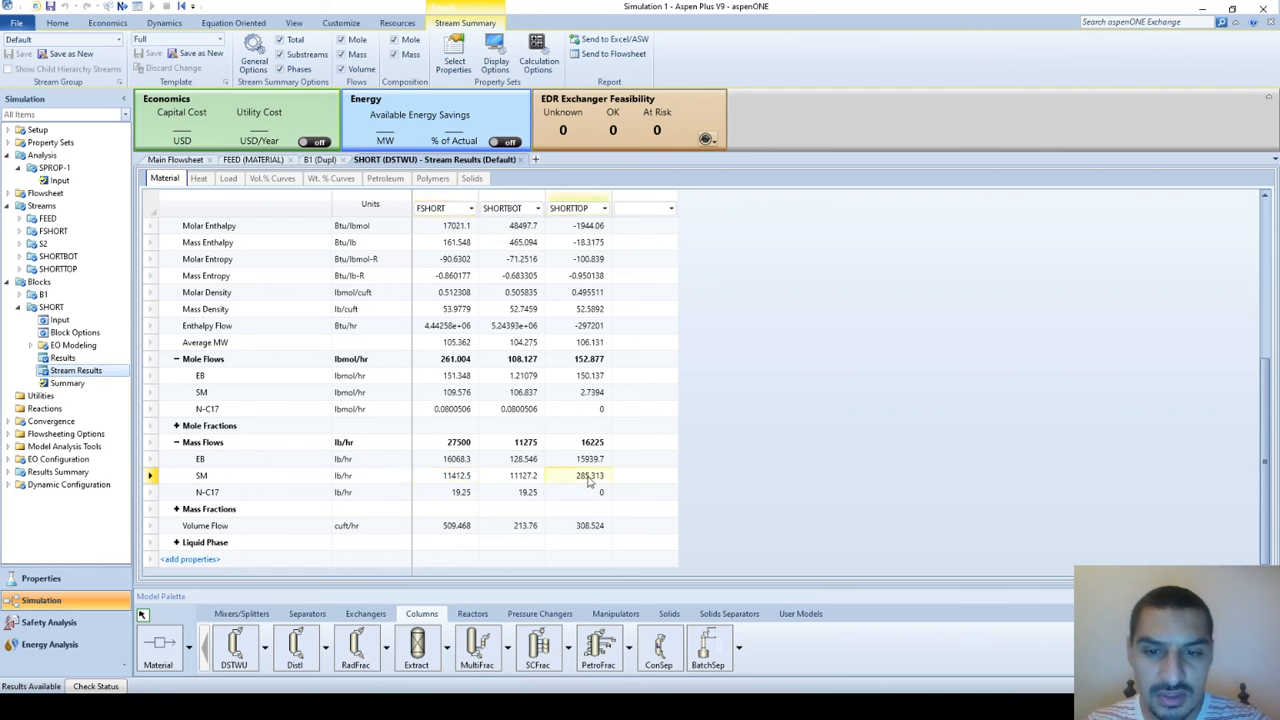
key(super)
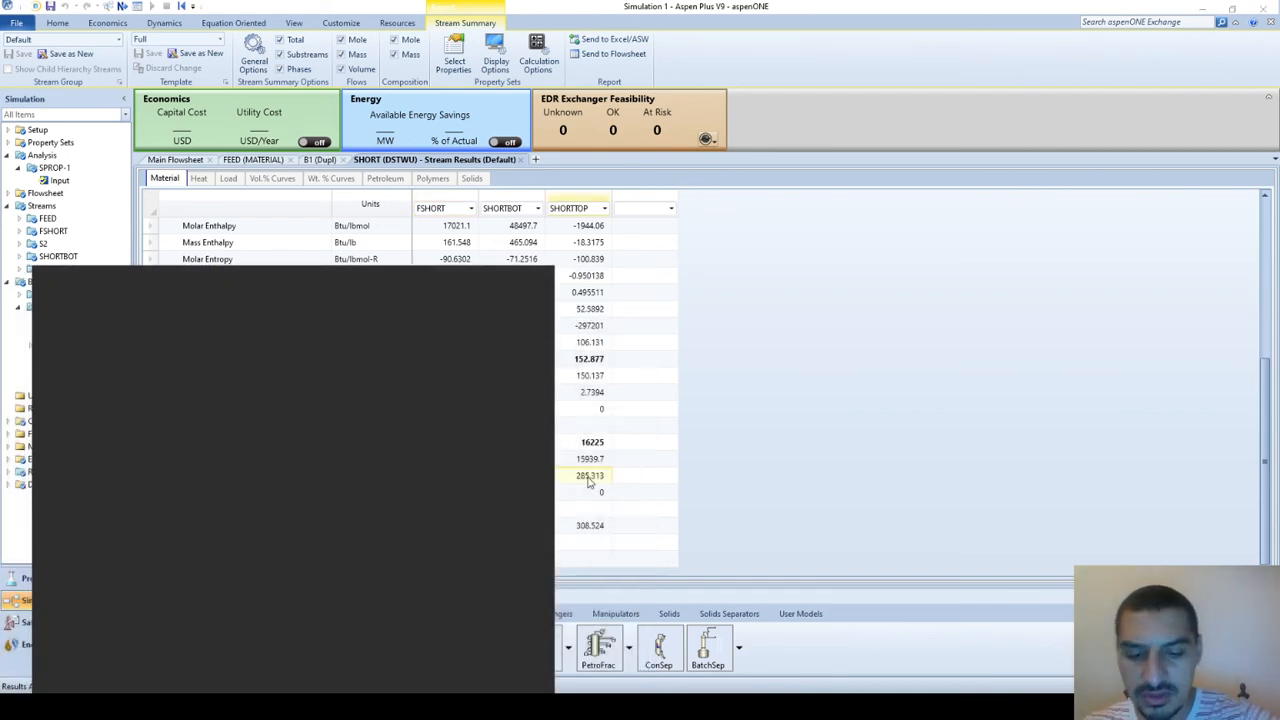
text(cal)
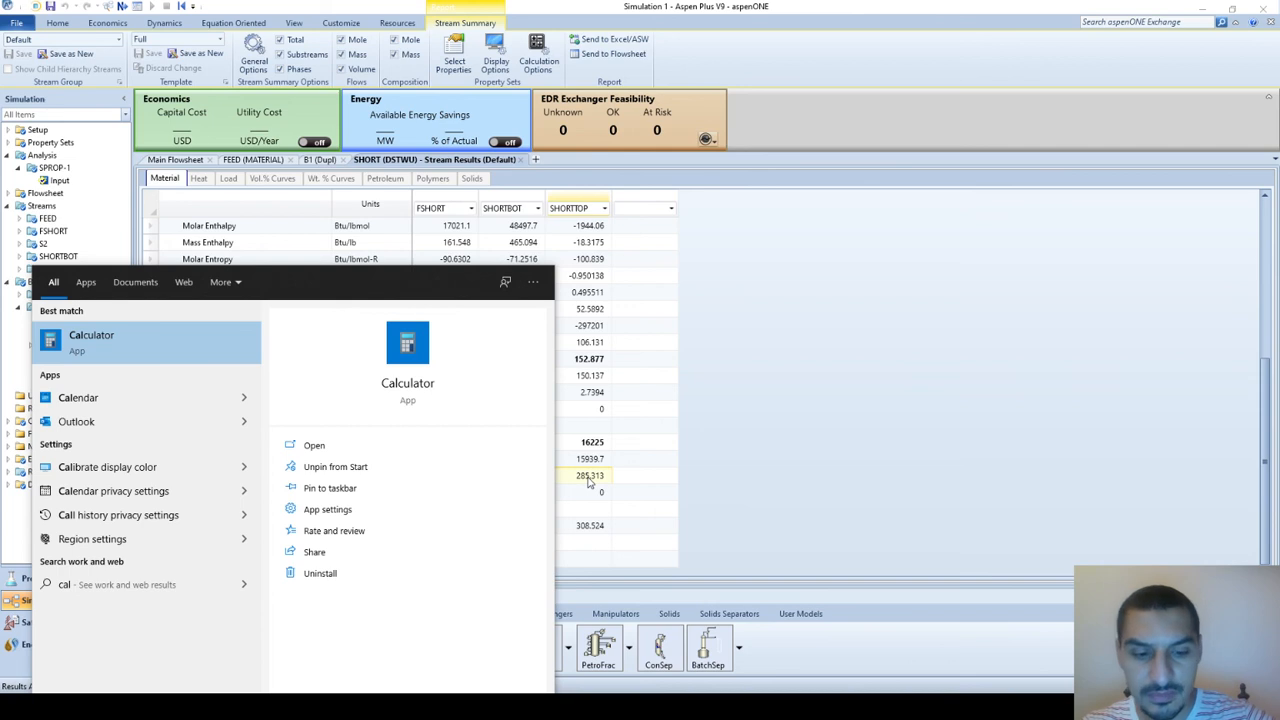
key(Return)
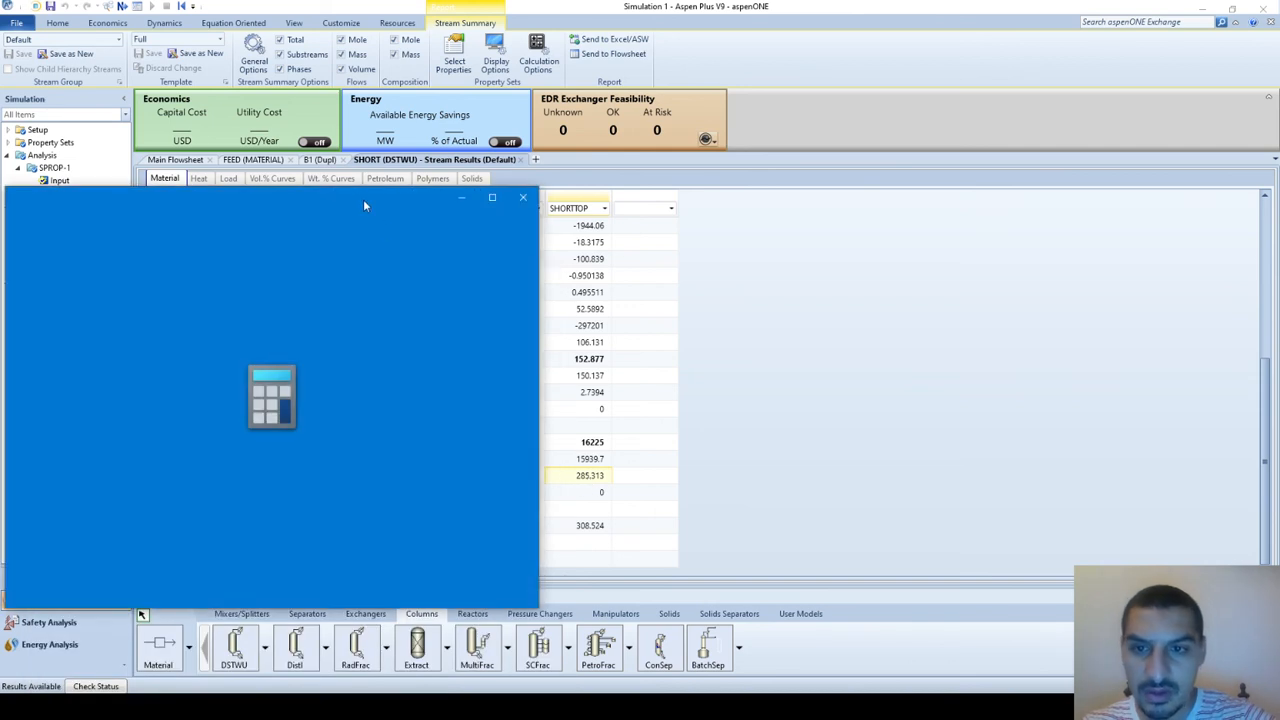
drag(363, 205, 1068, 122)
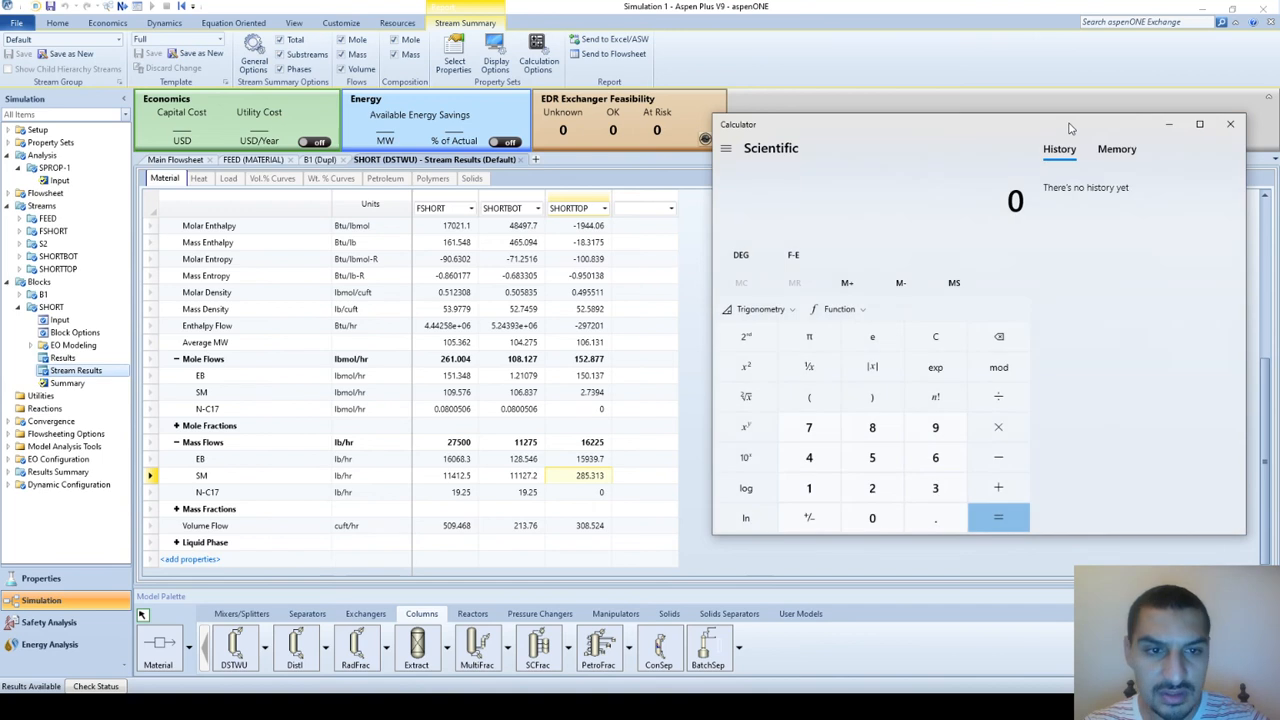
text(285.313)
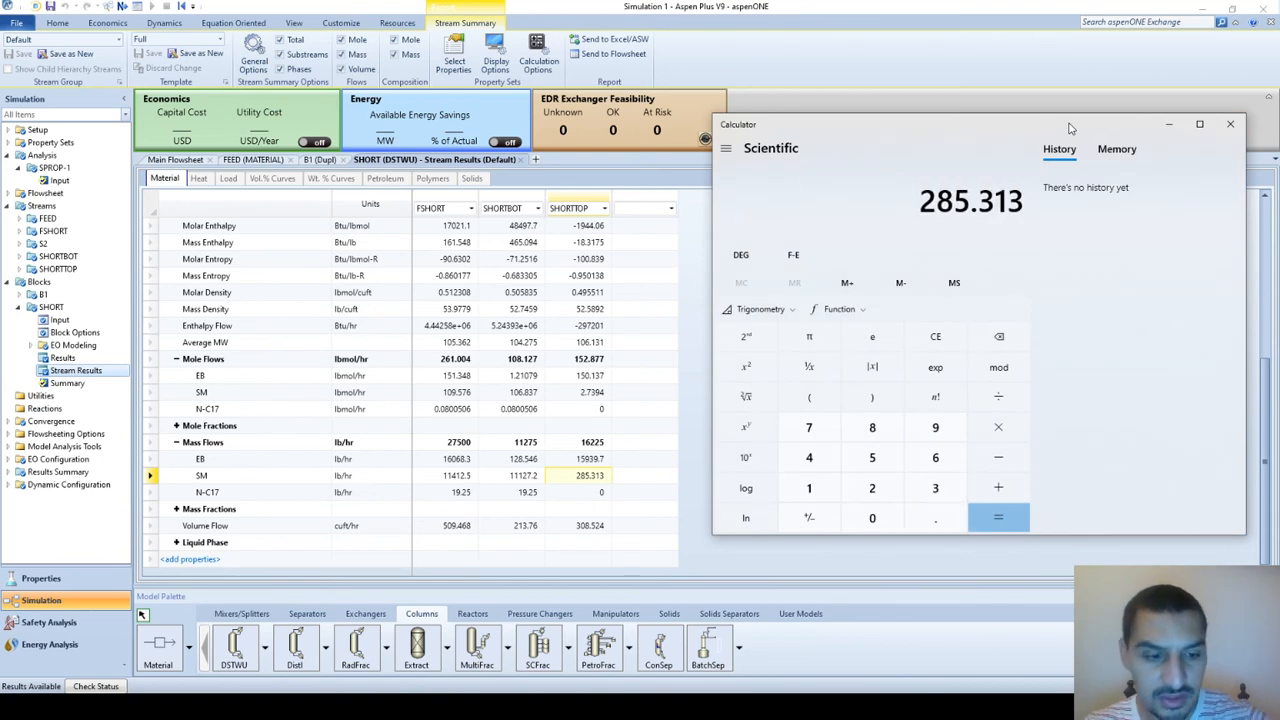
key(slash)
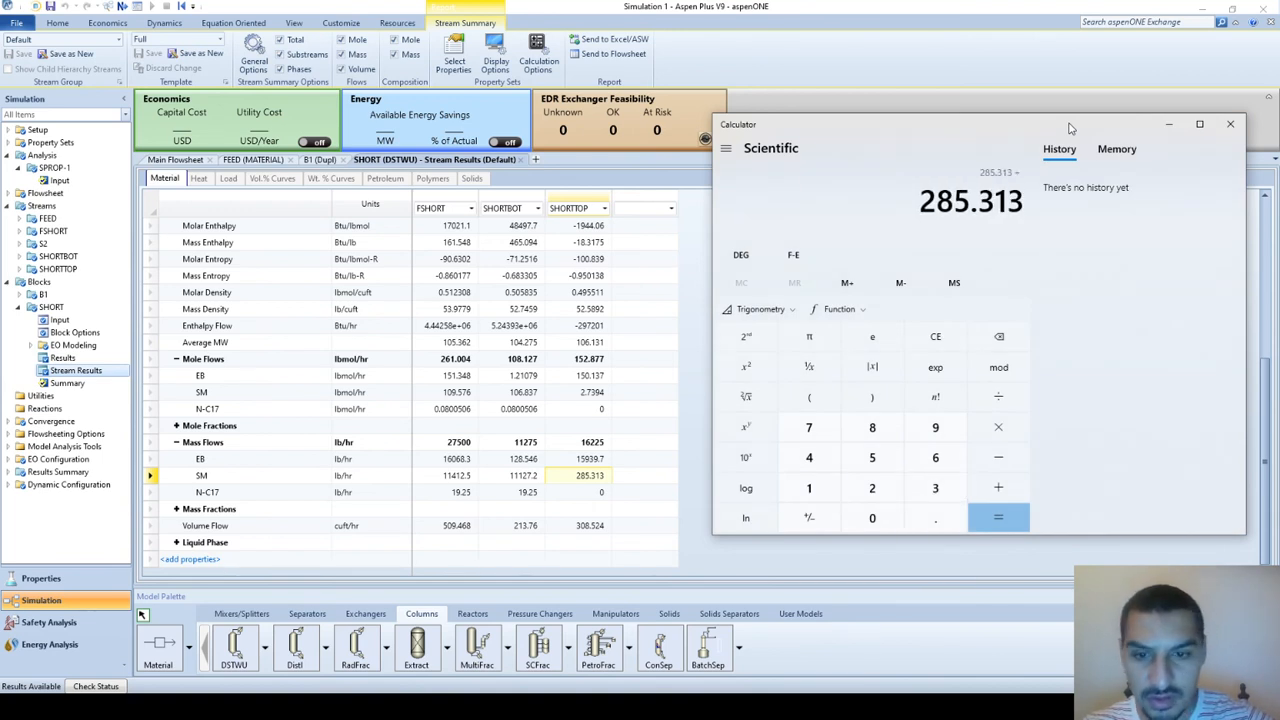
text(11412.5)
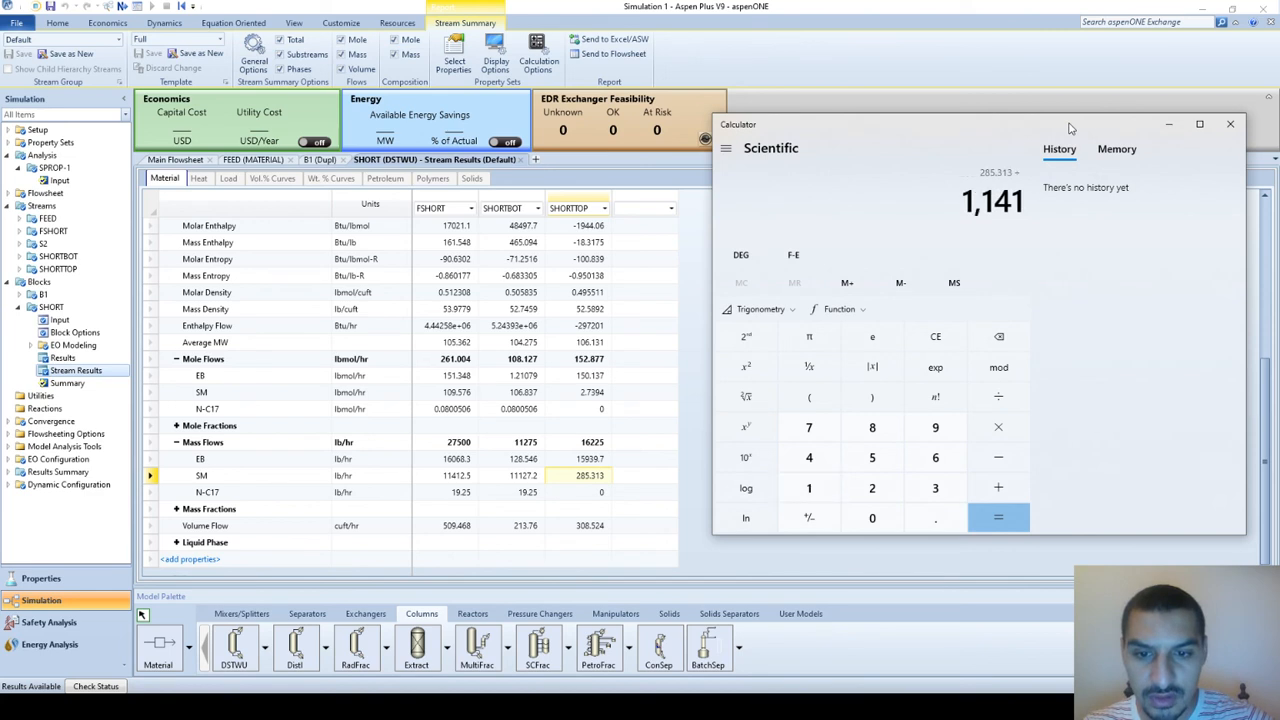
key(Return)
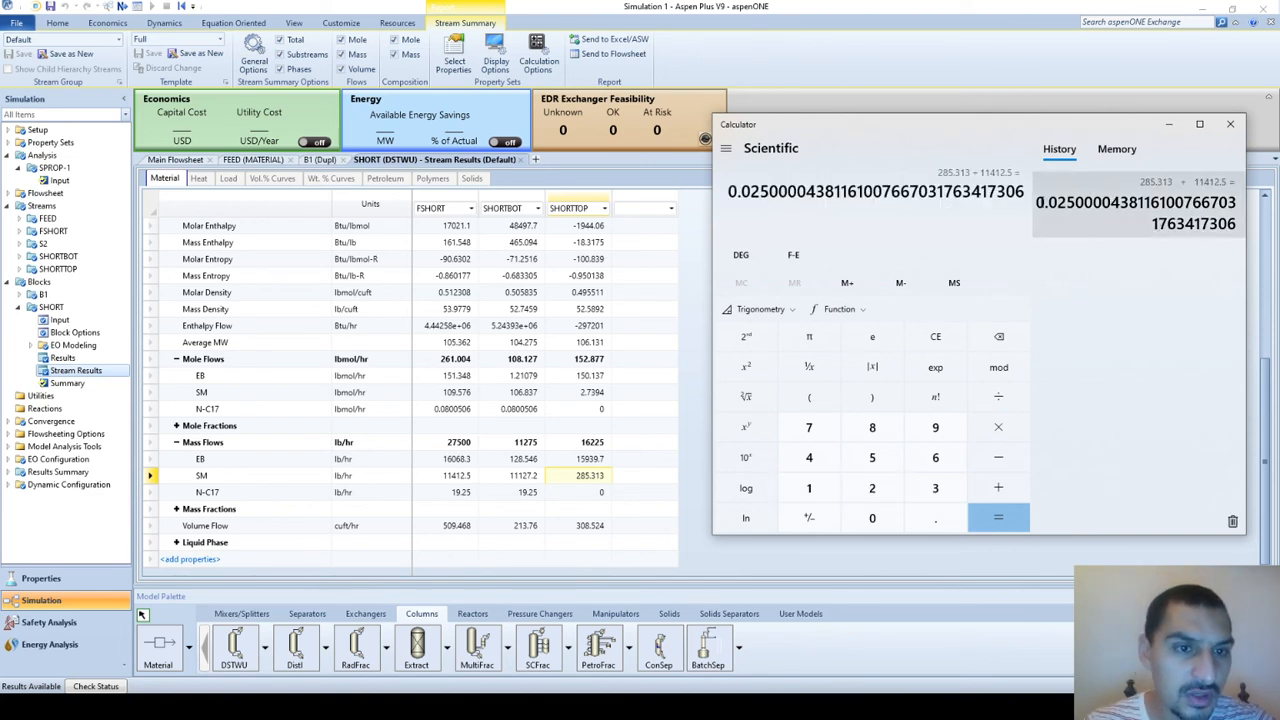
drag(1036, 202, 1075, 202)
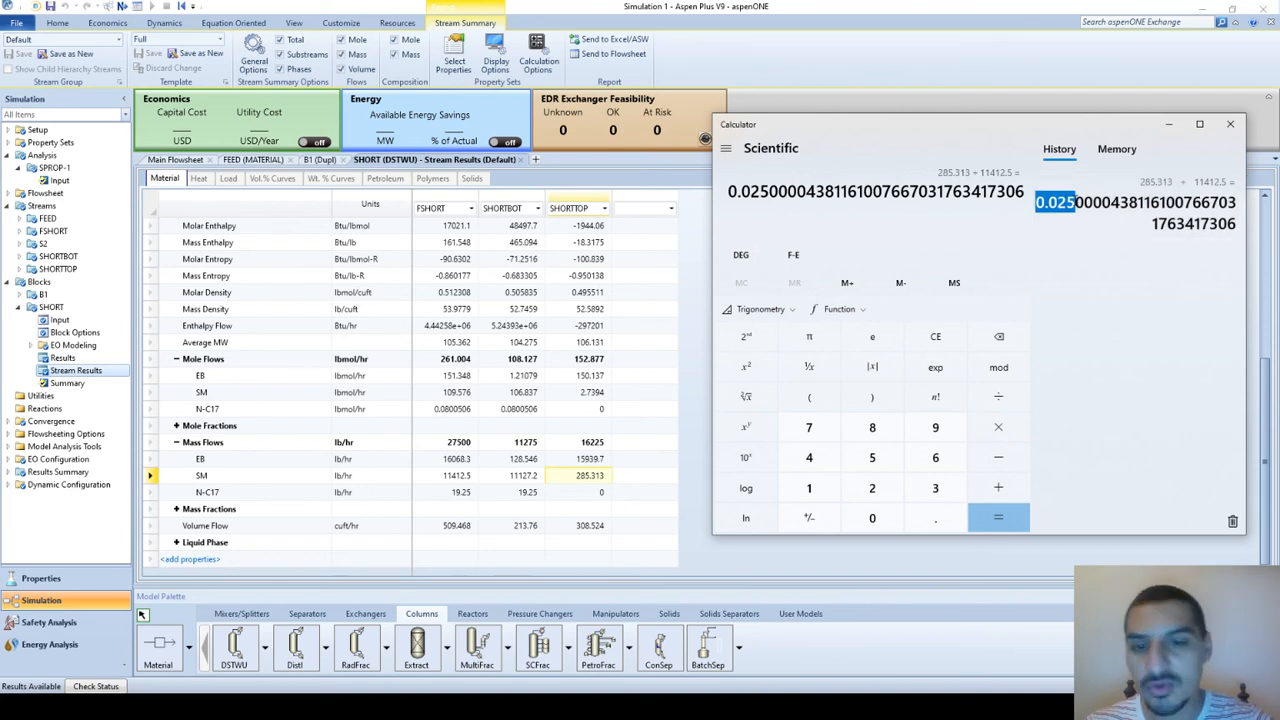
click(897, 210)
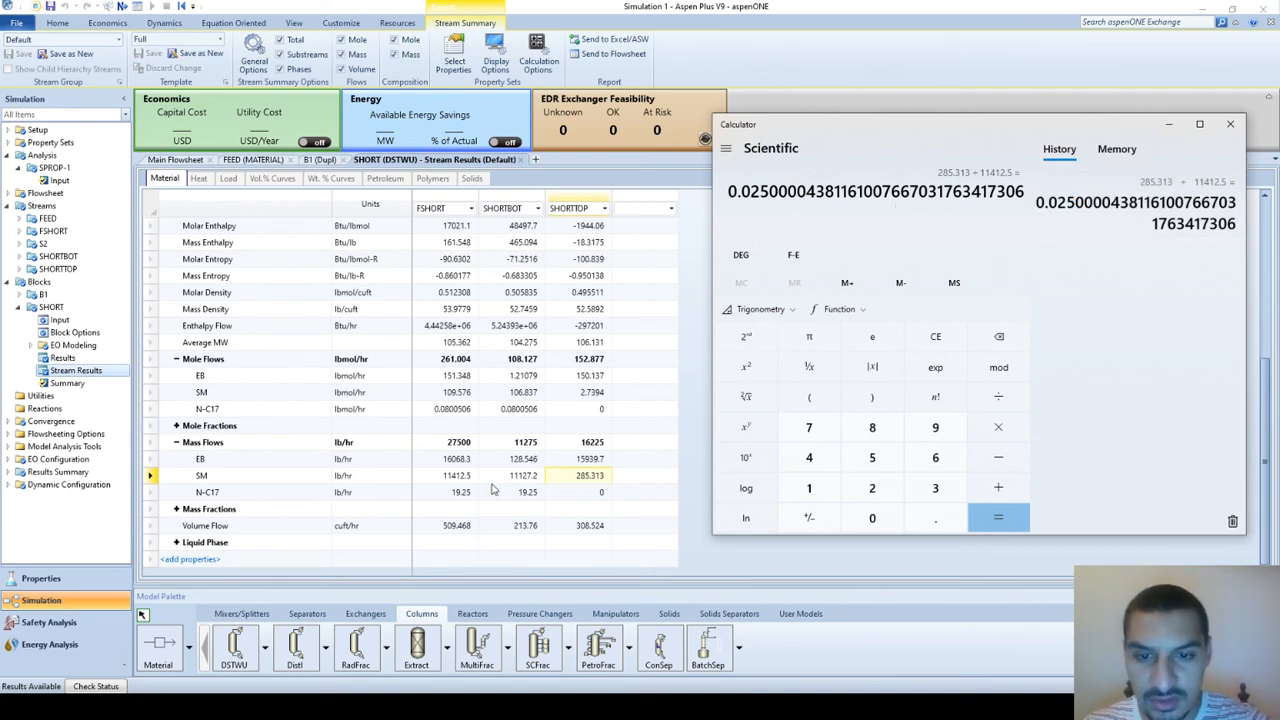
- Compare the SM and EB mass flows in the stream results, and check the EB recovery in Calculator as 15939.7 / 16068.3
click(575, 476)
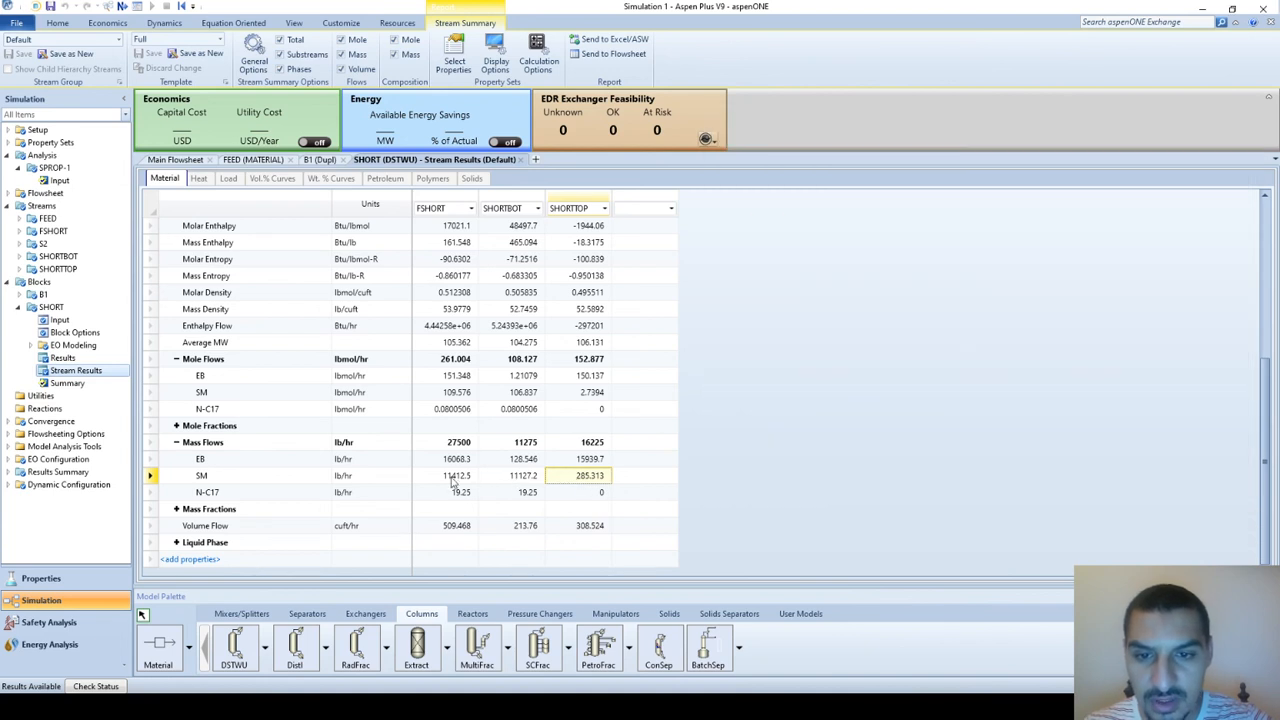
ctrl+click(453, 478)
click(521, 462)
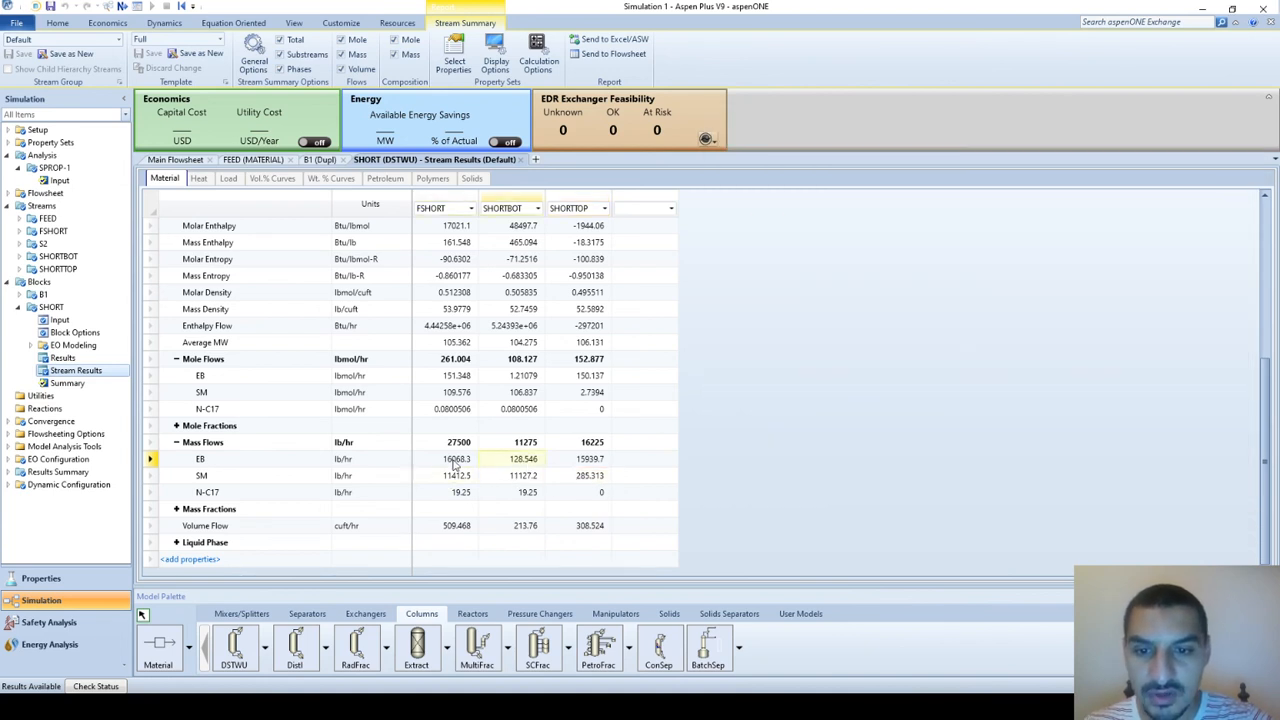
click(578, 461)
ctrl+click(458, 460)
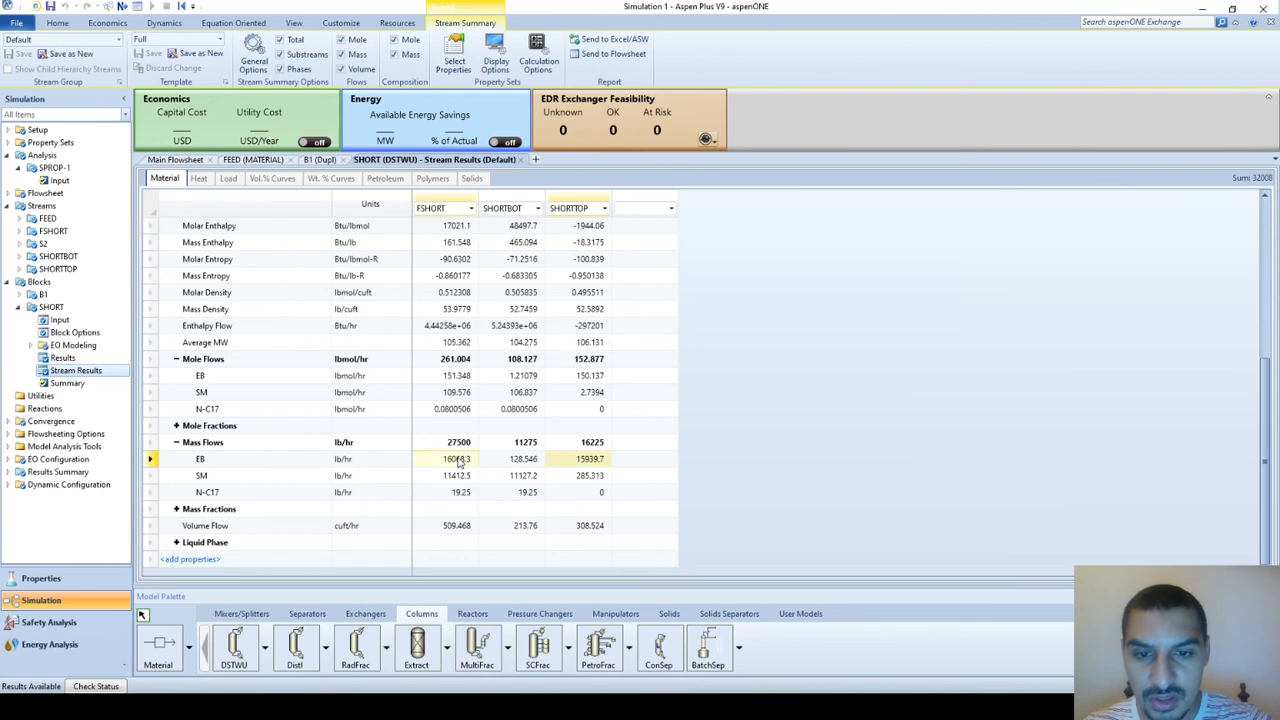
key(alt+Tab)
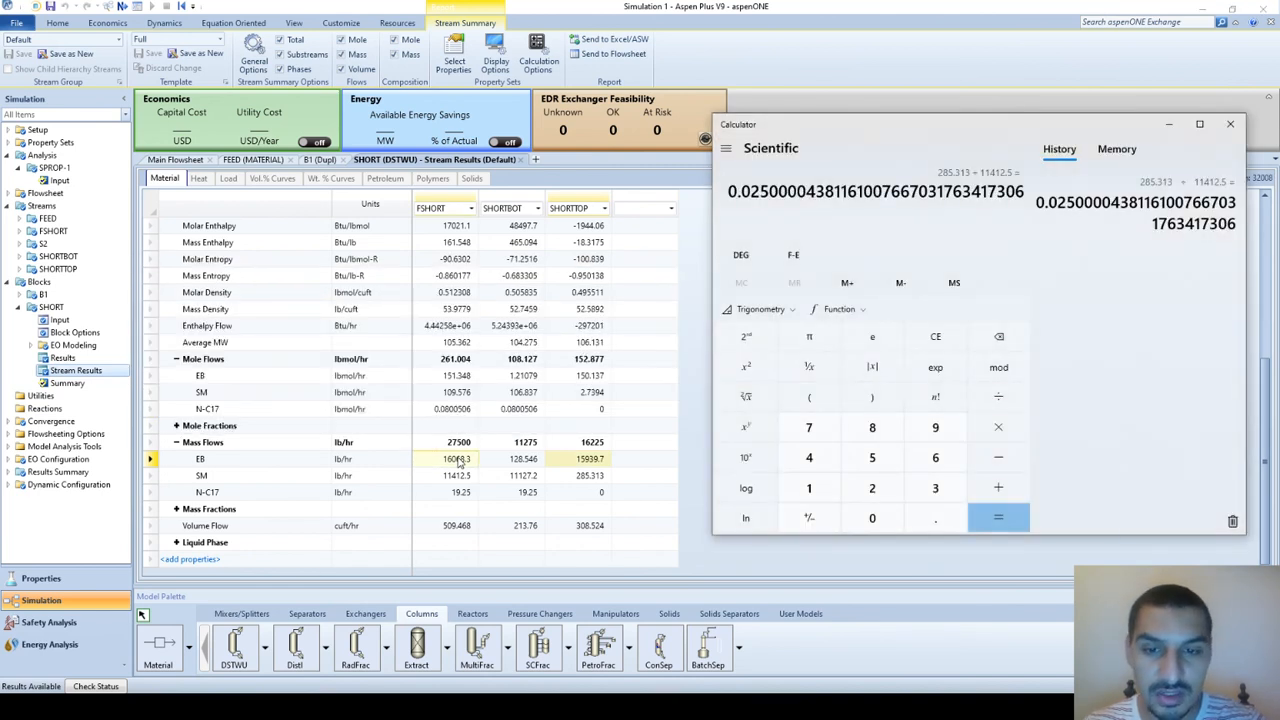
text(1)
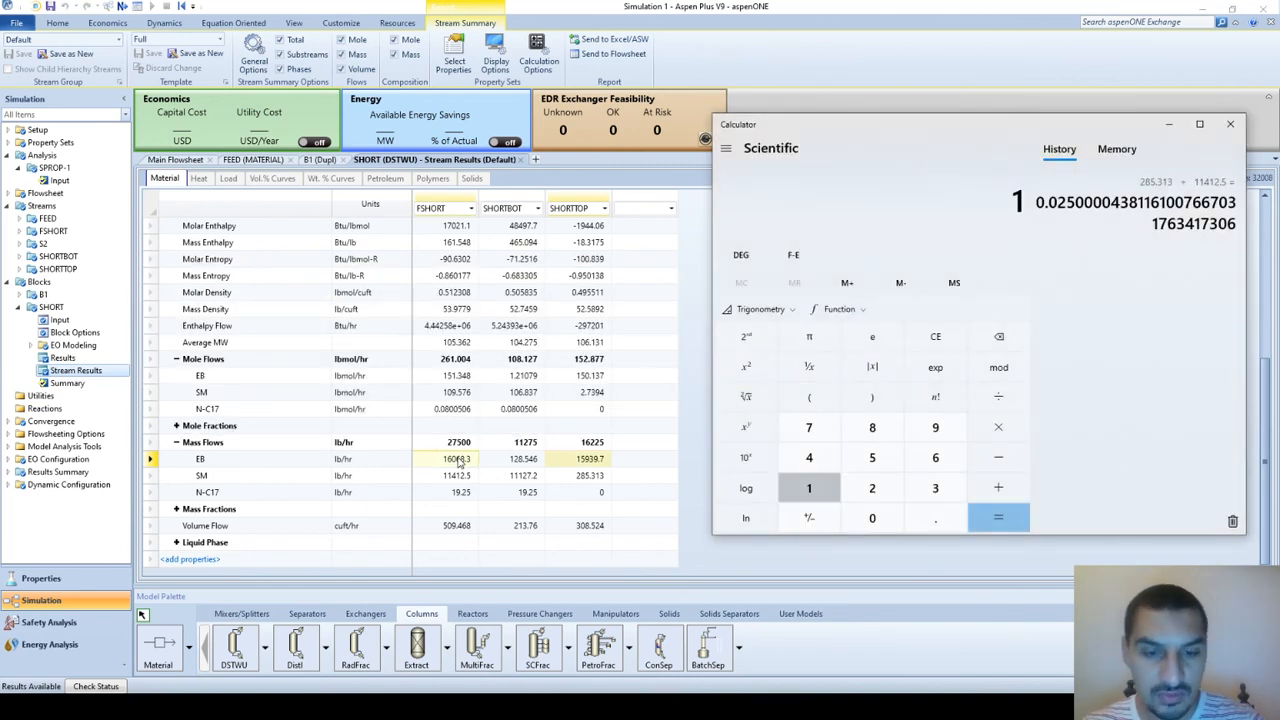
text(593)
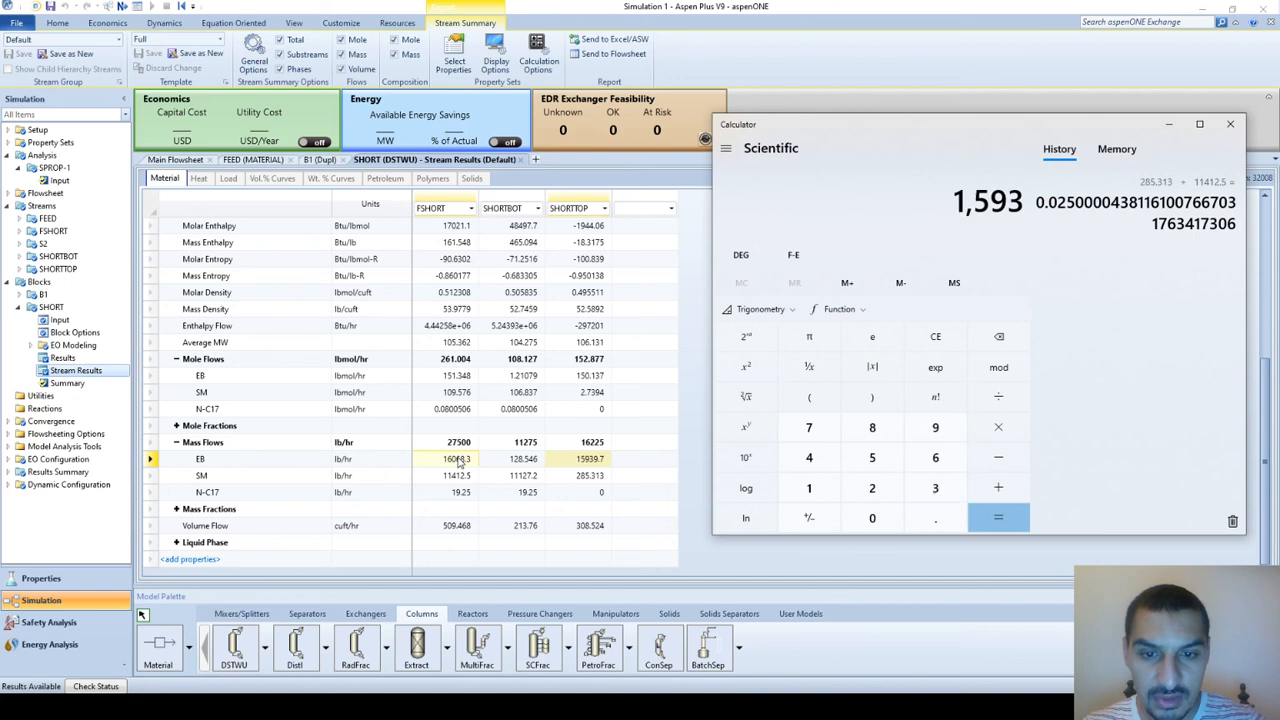
text(9.7/1)
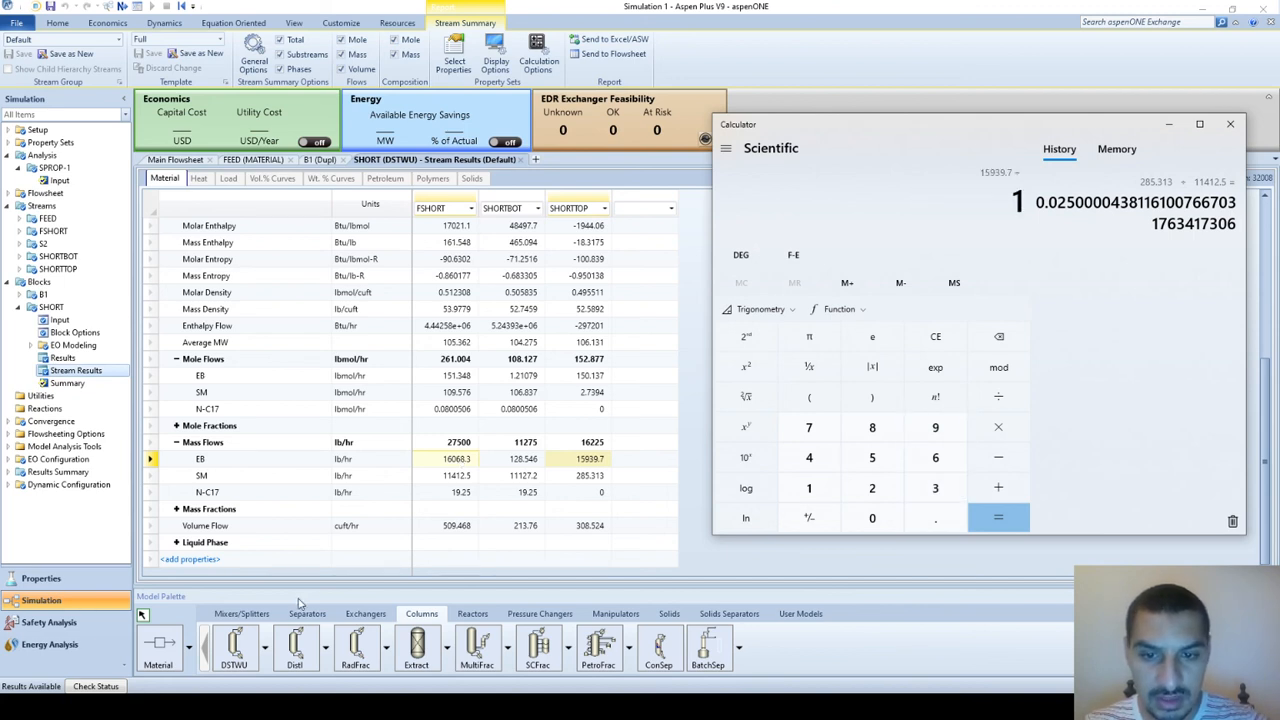
text(6068.3)
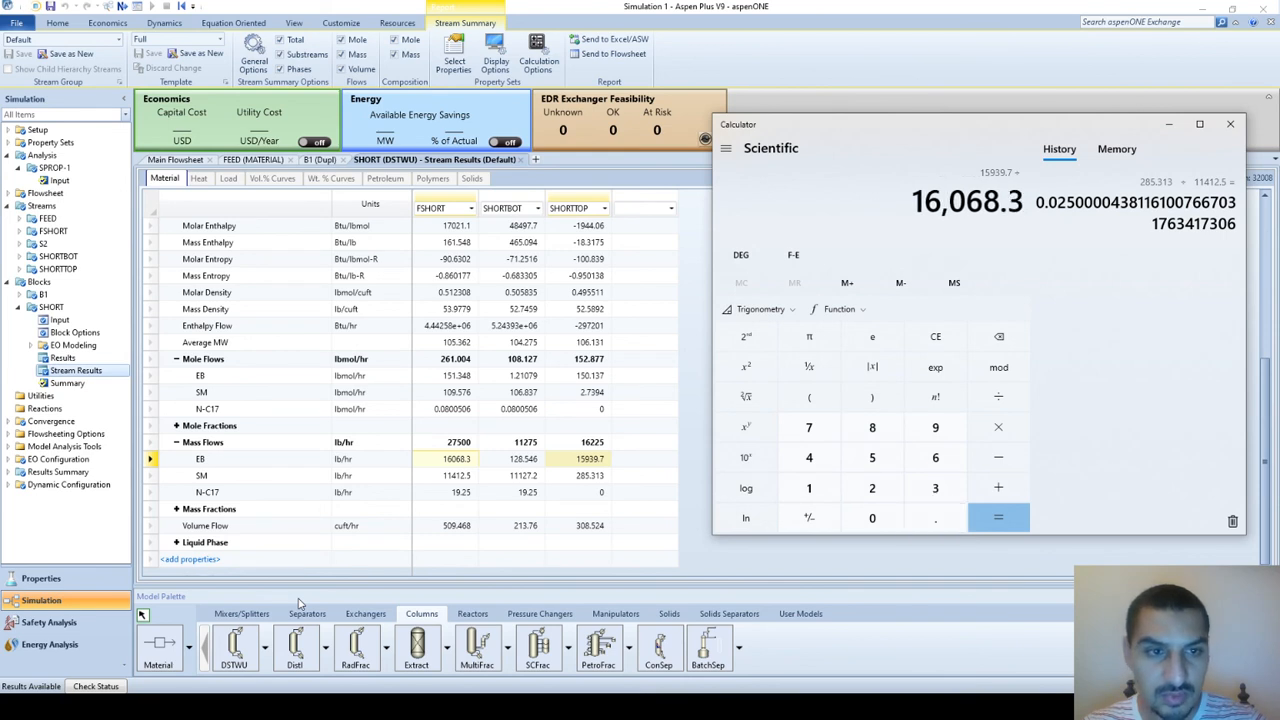
key(Return)
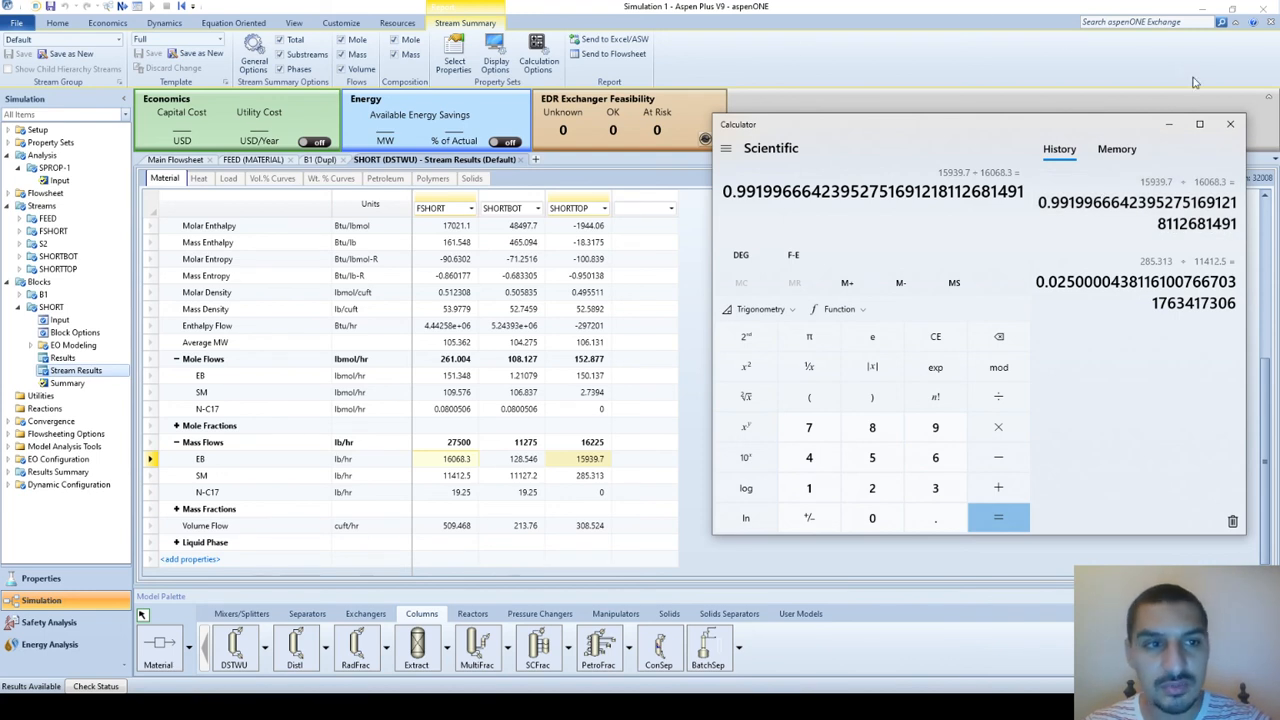
- Switch back to Aspen Plus and enable the SHORT column's table of reflux ratio vs theoretical stages, from 26 to 60 stages
click(883, 6)
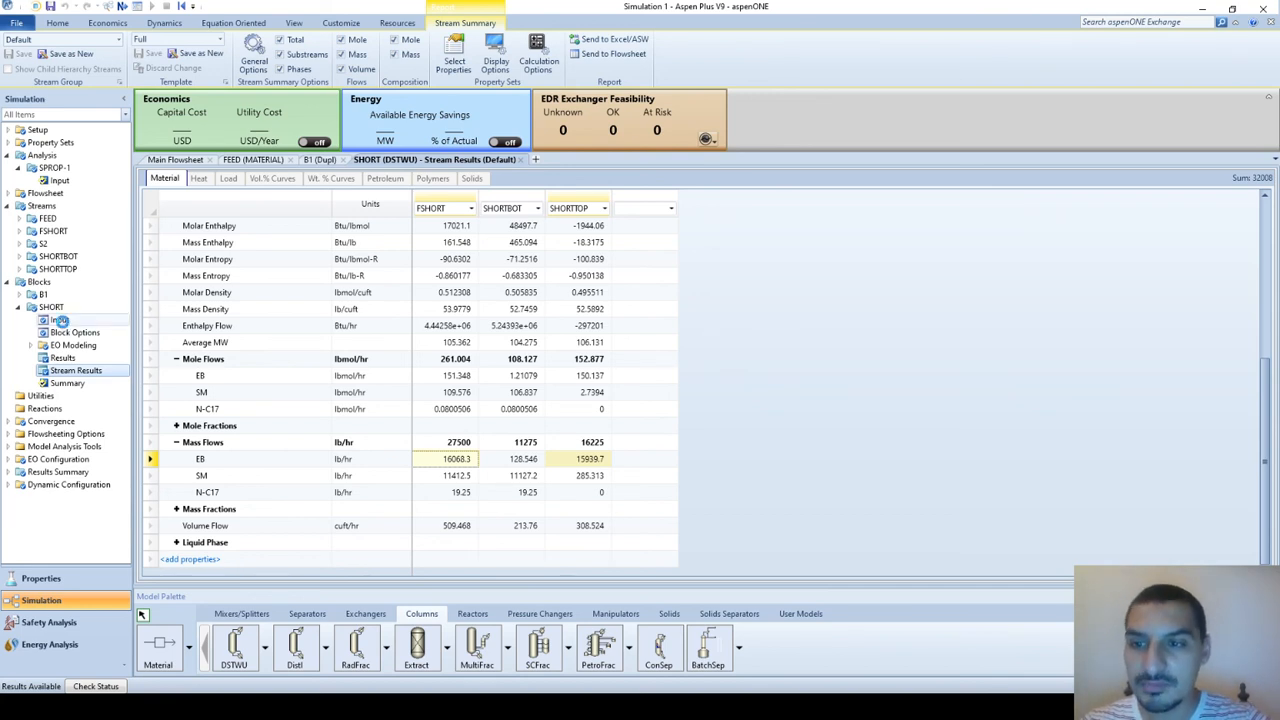
click(60, 320)
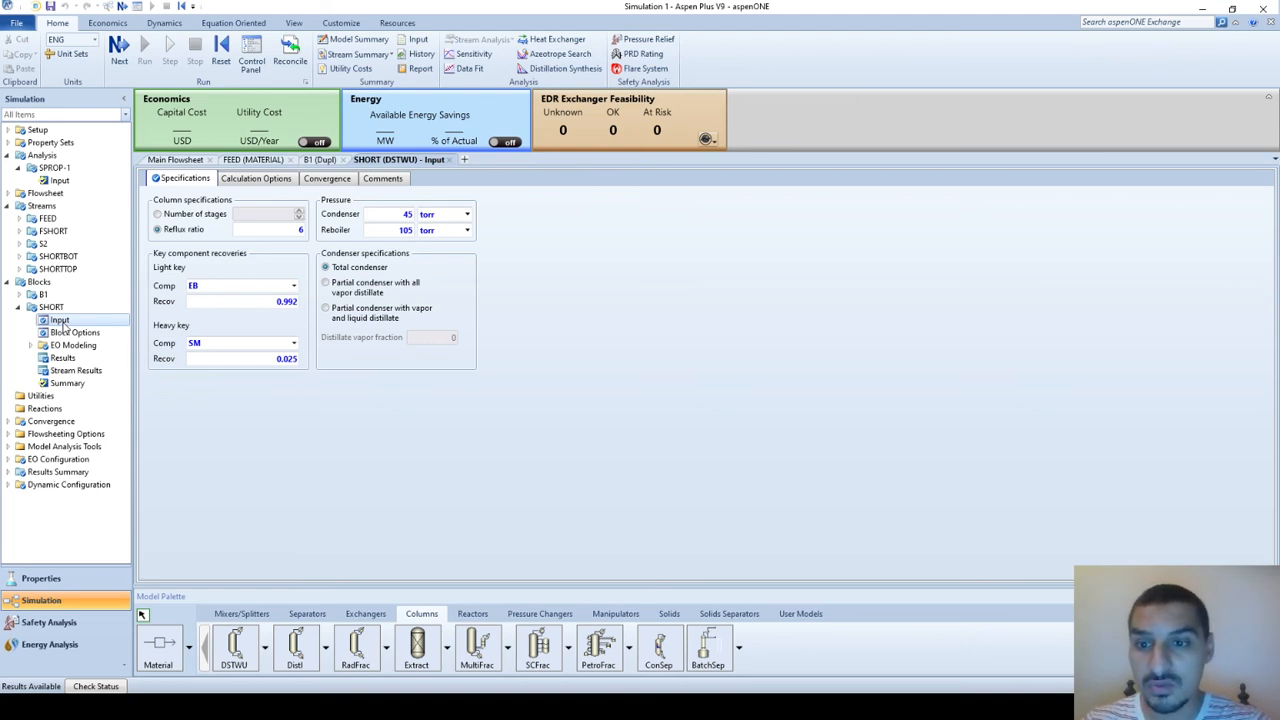
click(257, 180)
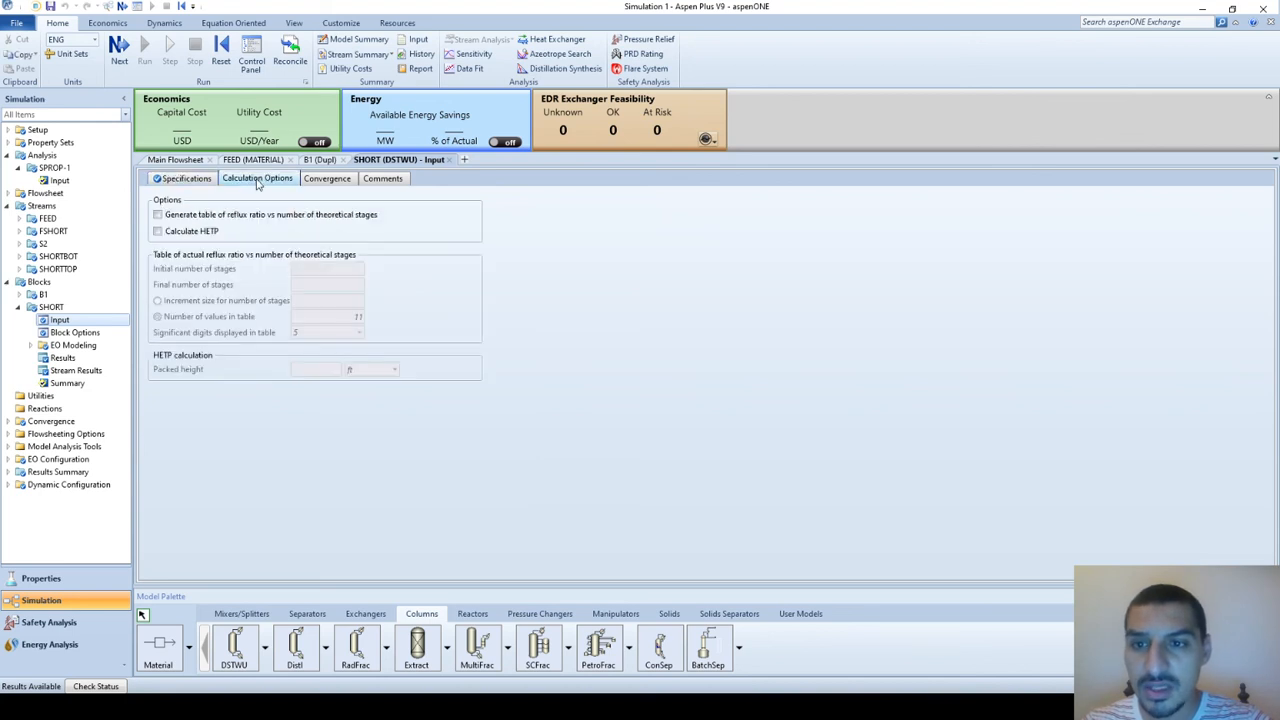
click(157, 216)
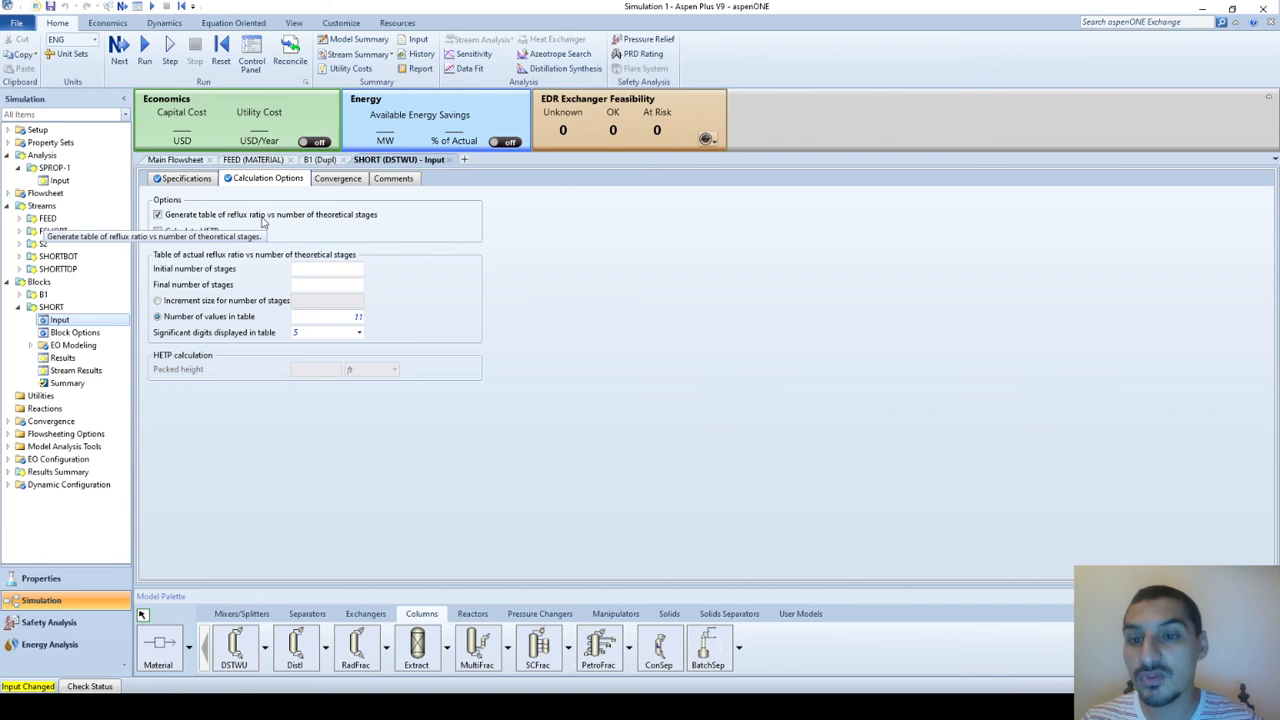
click(333, 268)
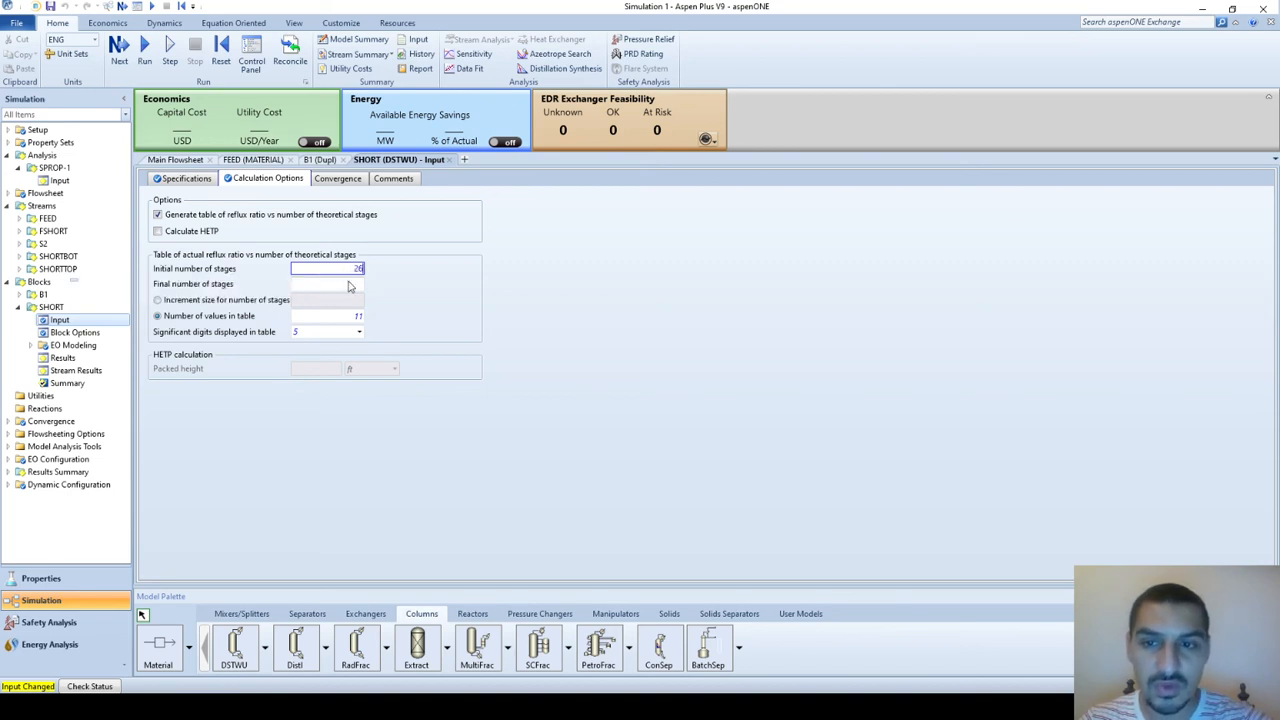
click(353, 285)
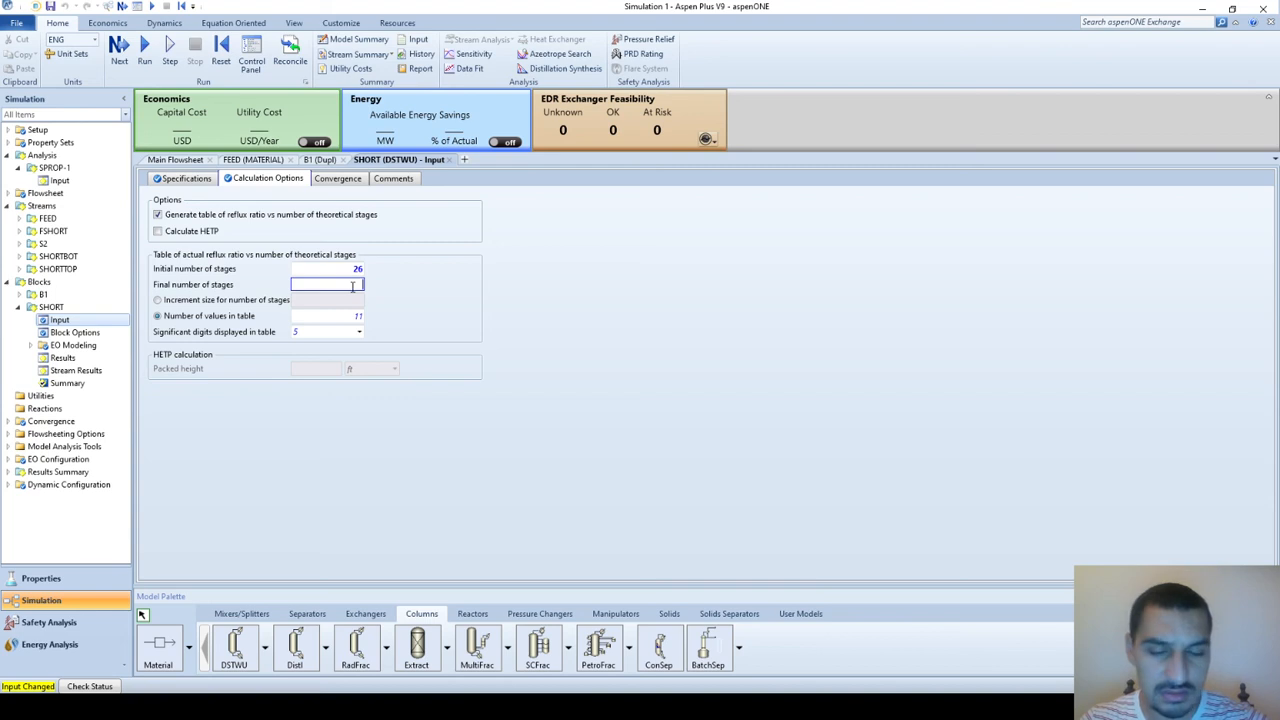
text(50)
click(452, 300)
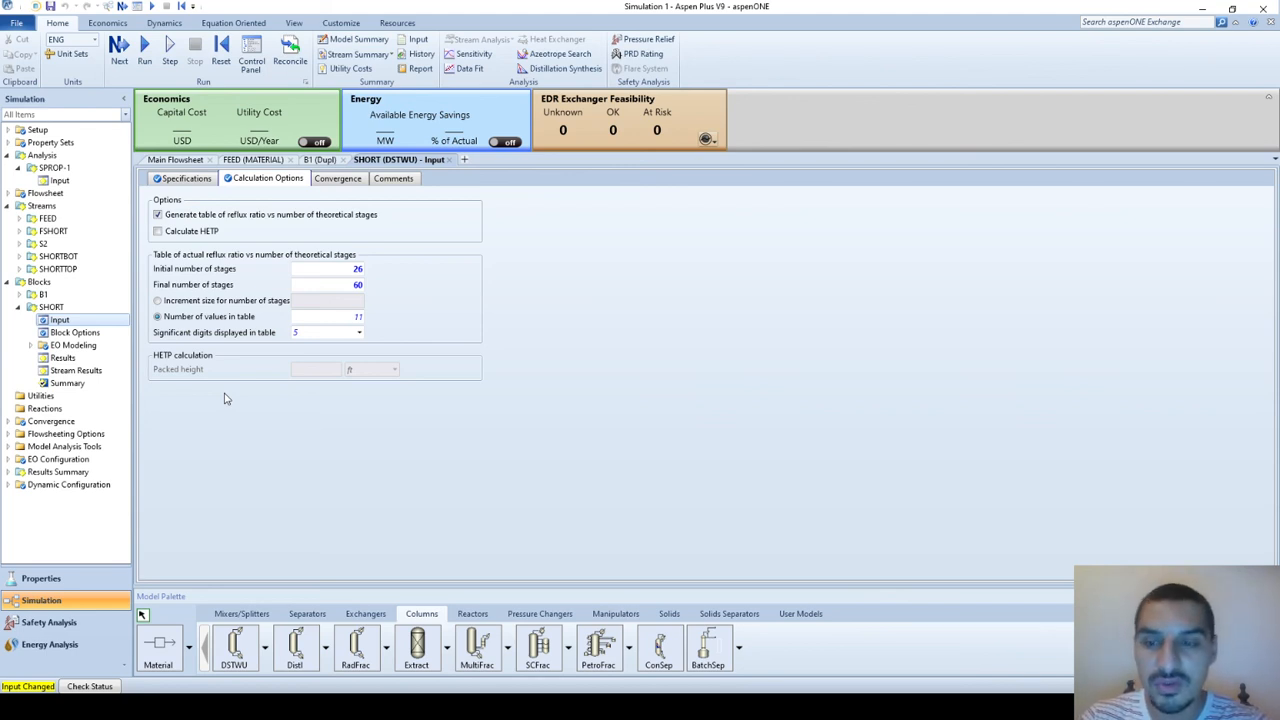
- Run the simulation and review the SHORT column's reflux ratio profile from the first to the last stage count
click(153, 68)
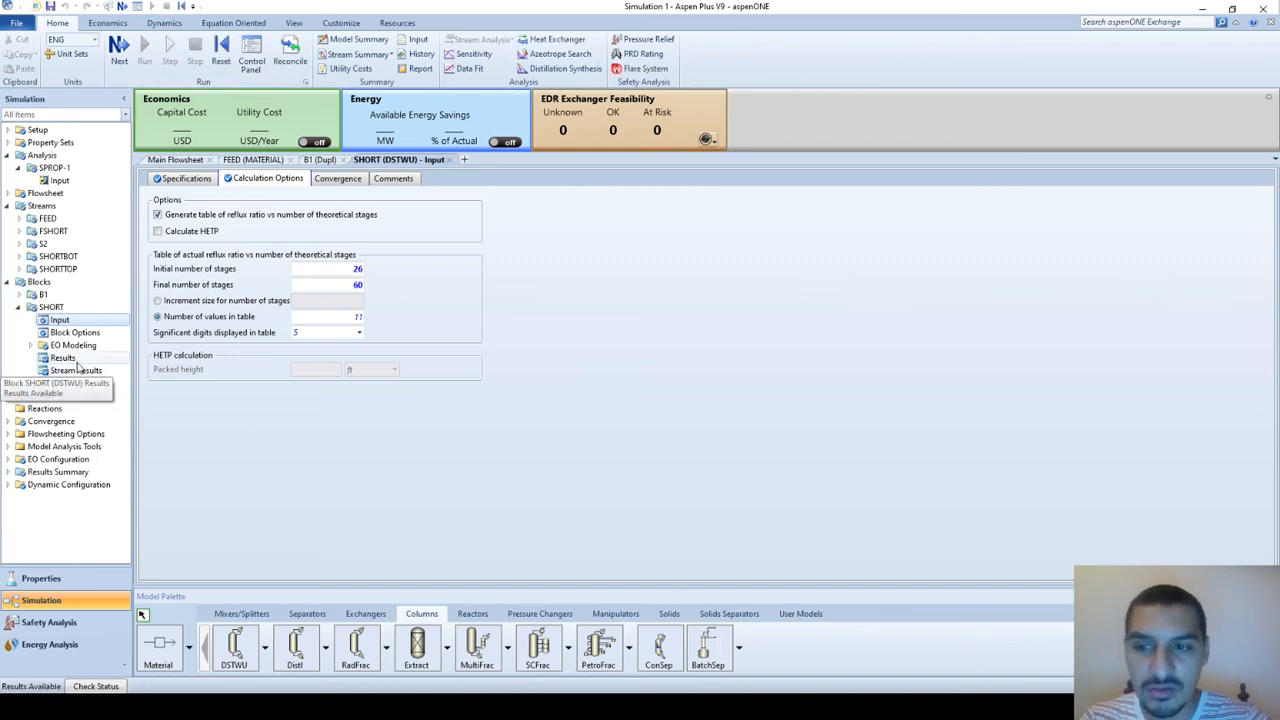
click(62, 357)
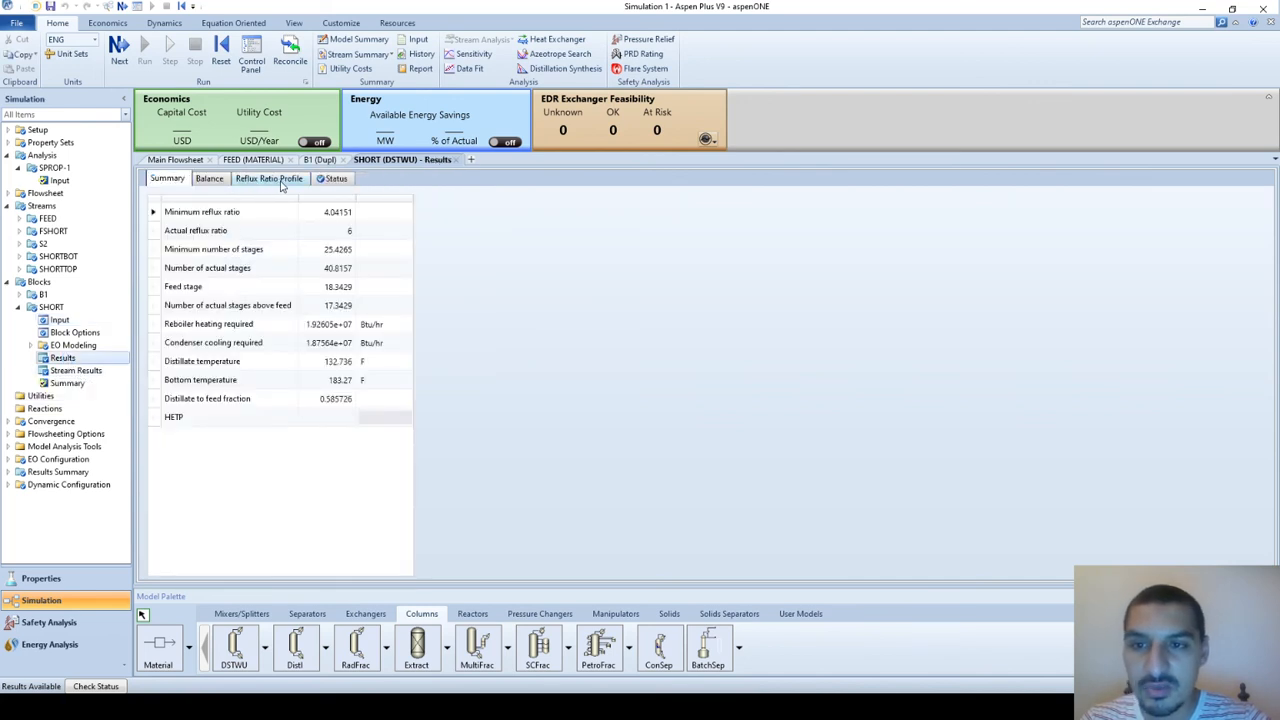
click(272, 186)
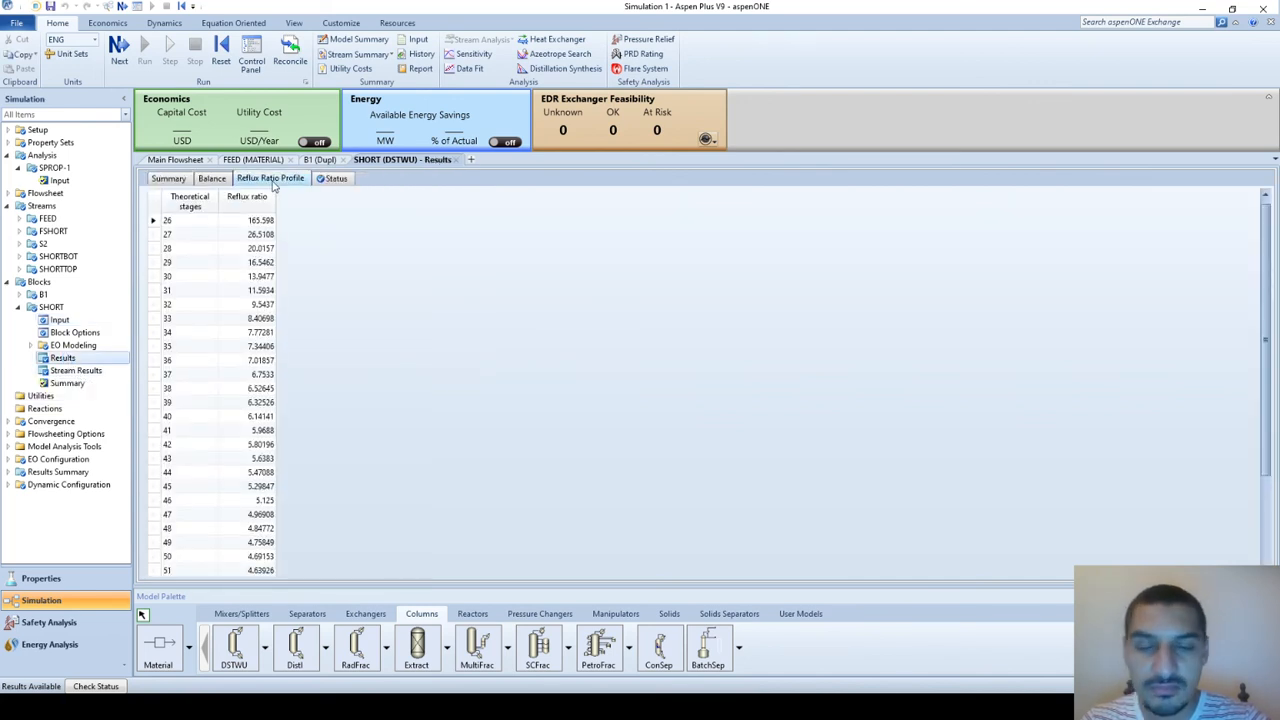
scroll(289, 334, down, 3)
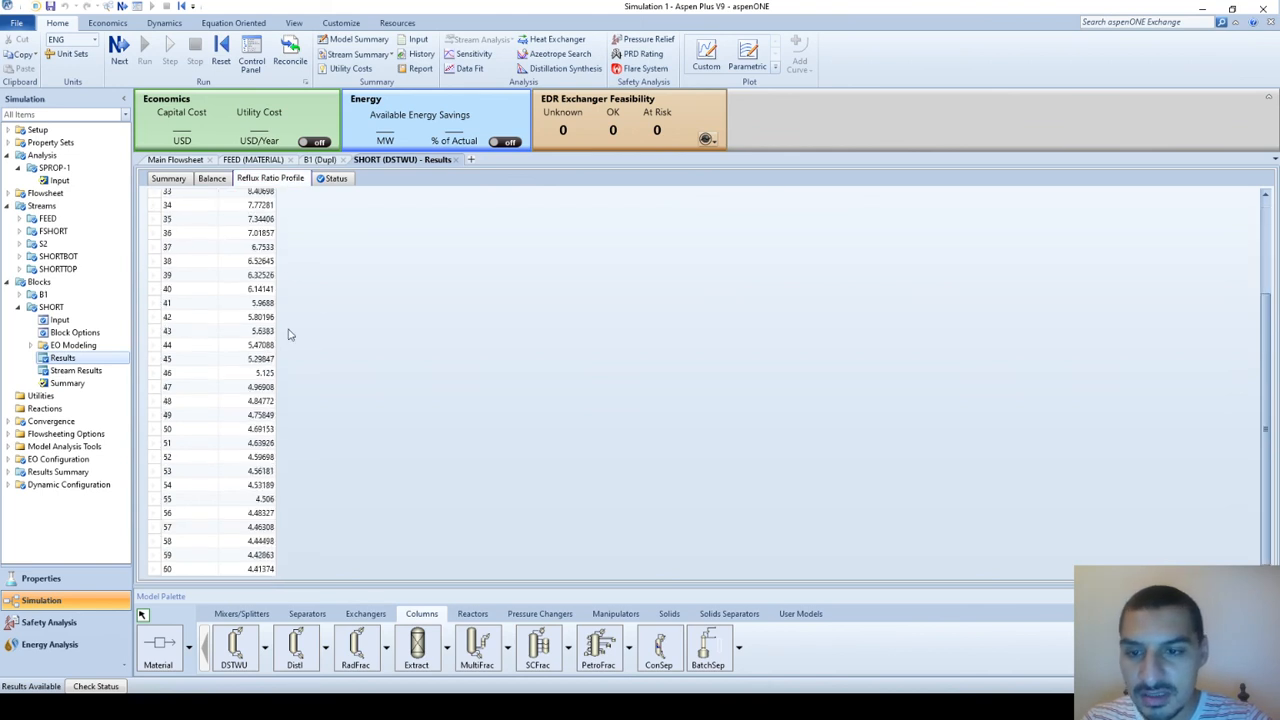
scroll(289, 334, up, 3)
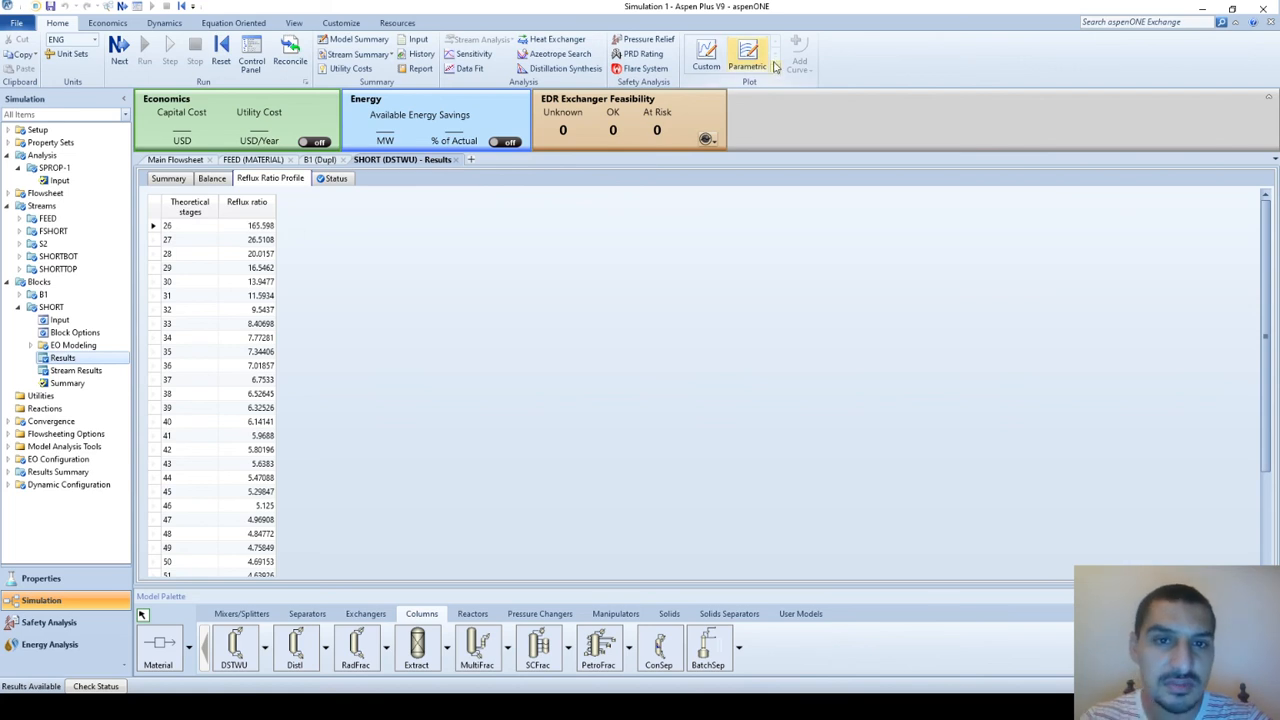
- Create a custom plot of the reflux ratio profile with theoretical stages on the X axis and reflux ratio on the Y axis
click(710, 58)
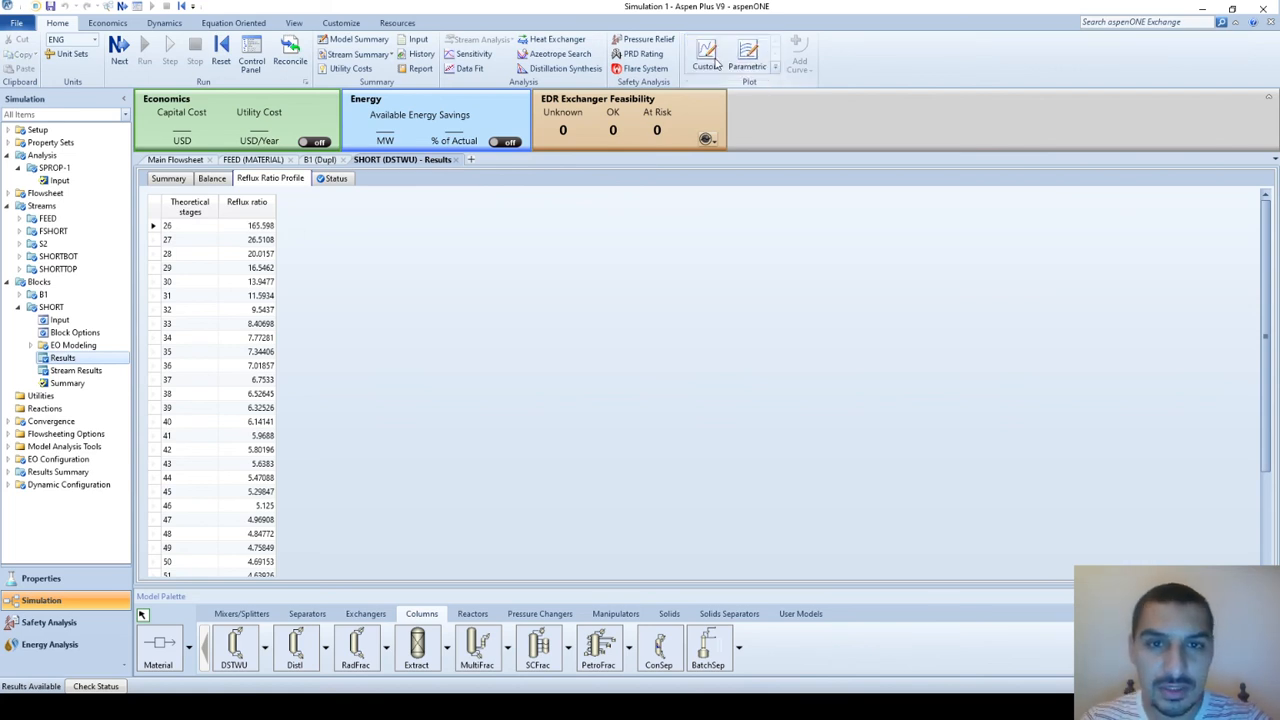
click(98, 172)
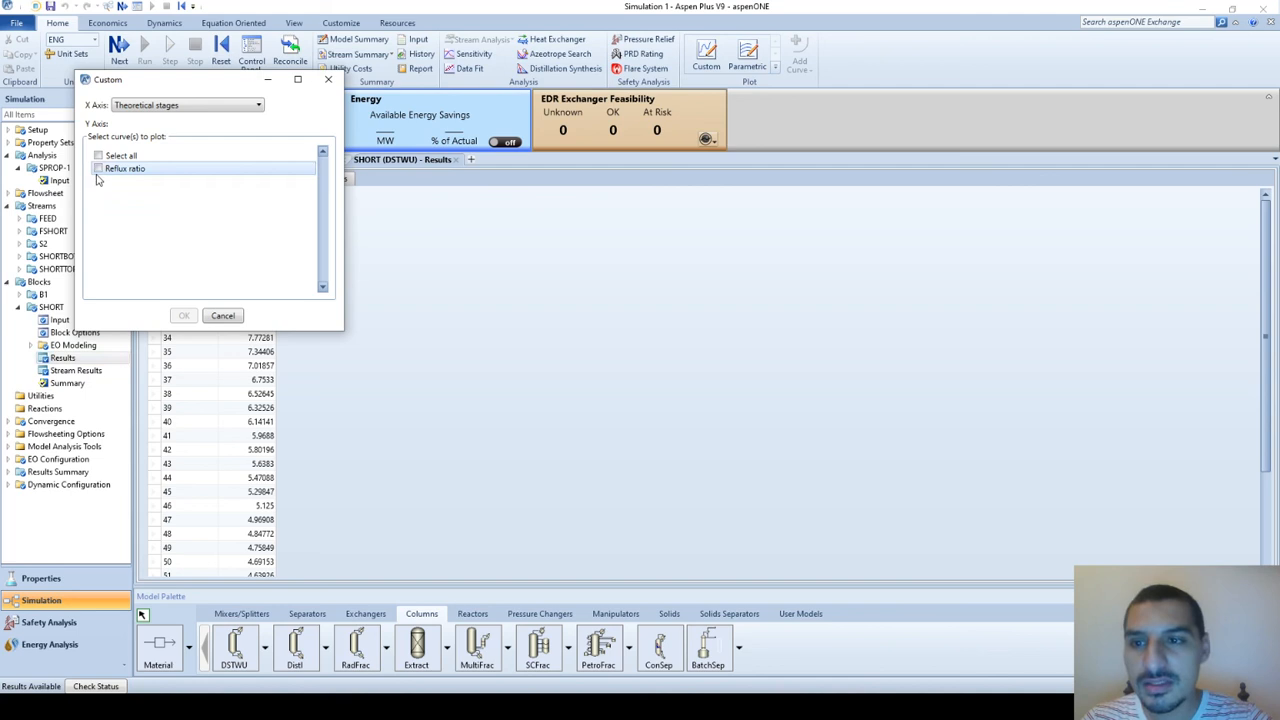
click(98, 170)
click(186, 108)
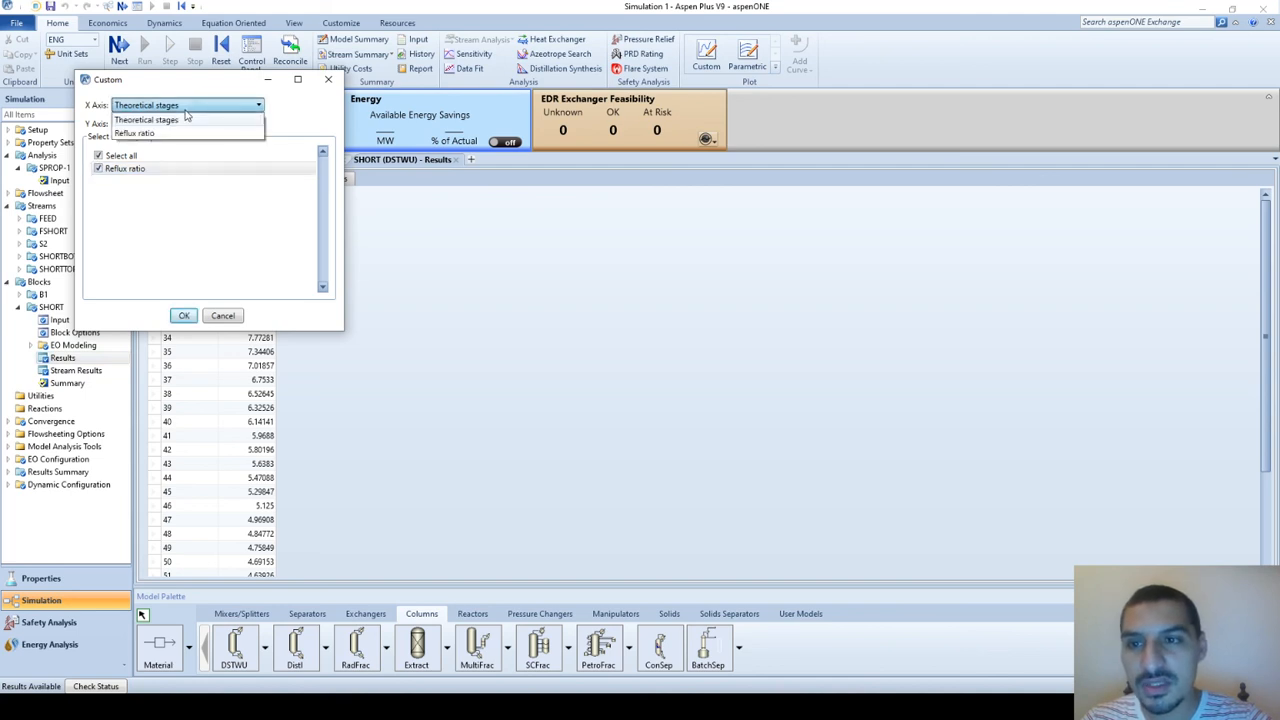
click(185, 114)
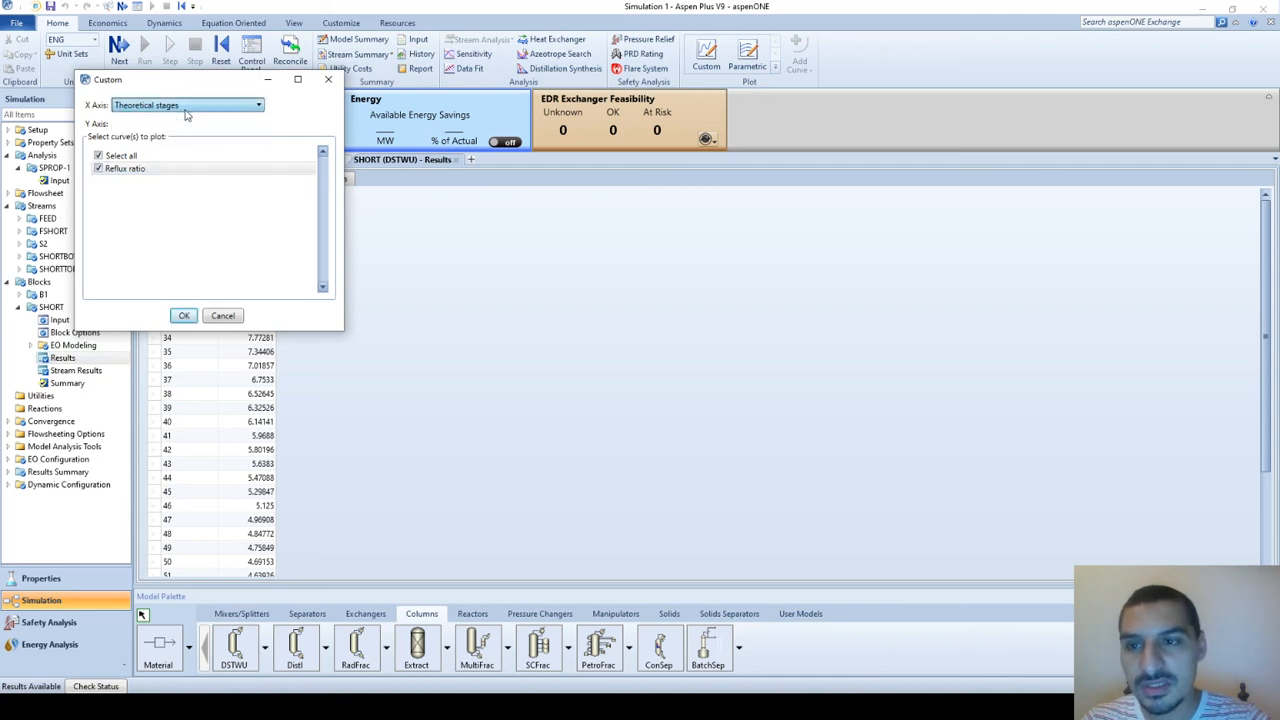
click(184, 316)
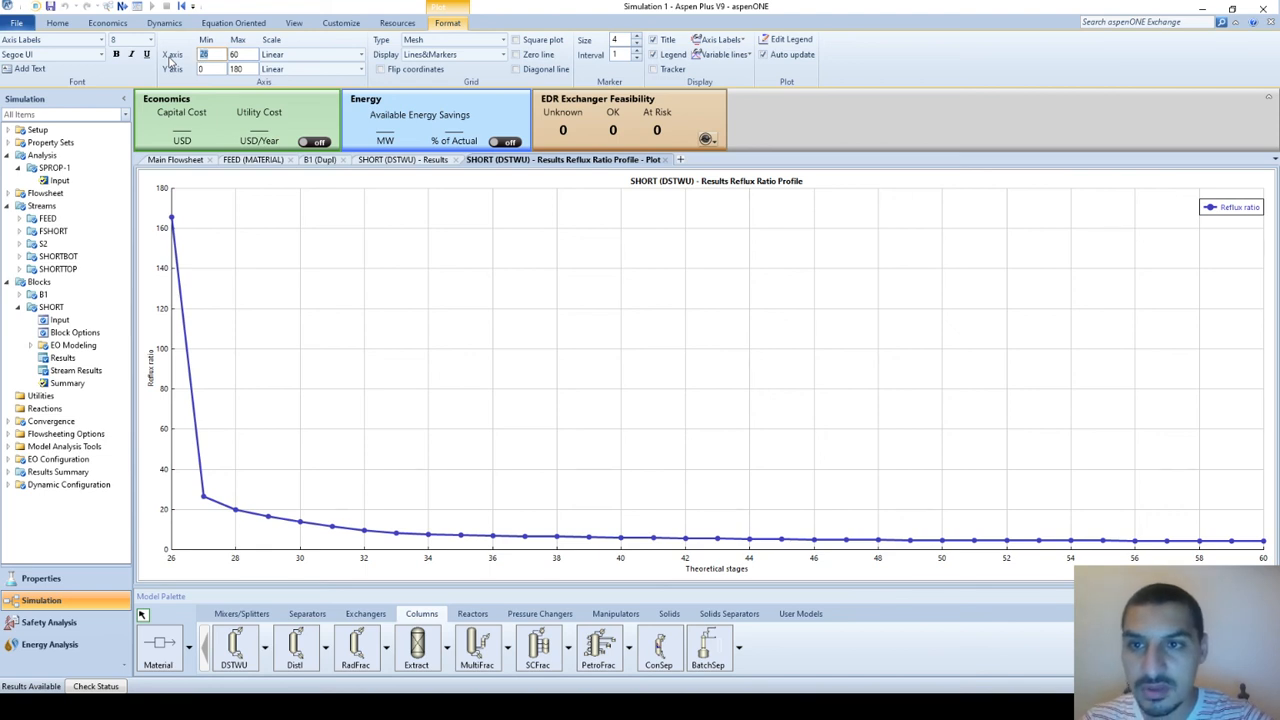
- Set the plot's Y axis maximum to 25 and examine the reflux ratio curve up to 60 stages
key(Tab)
key(Tab)
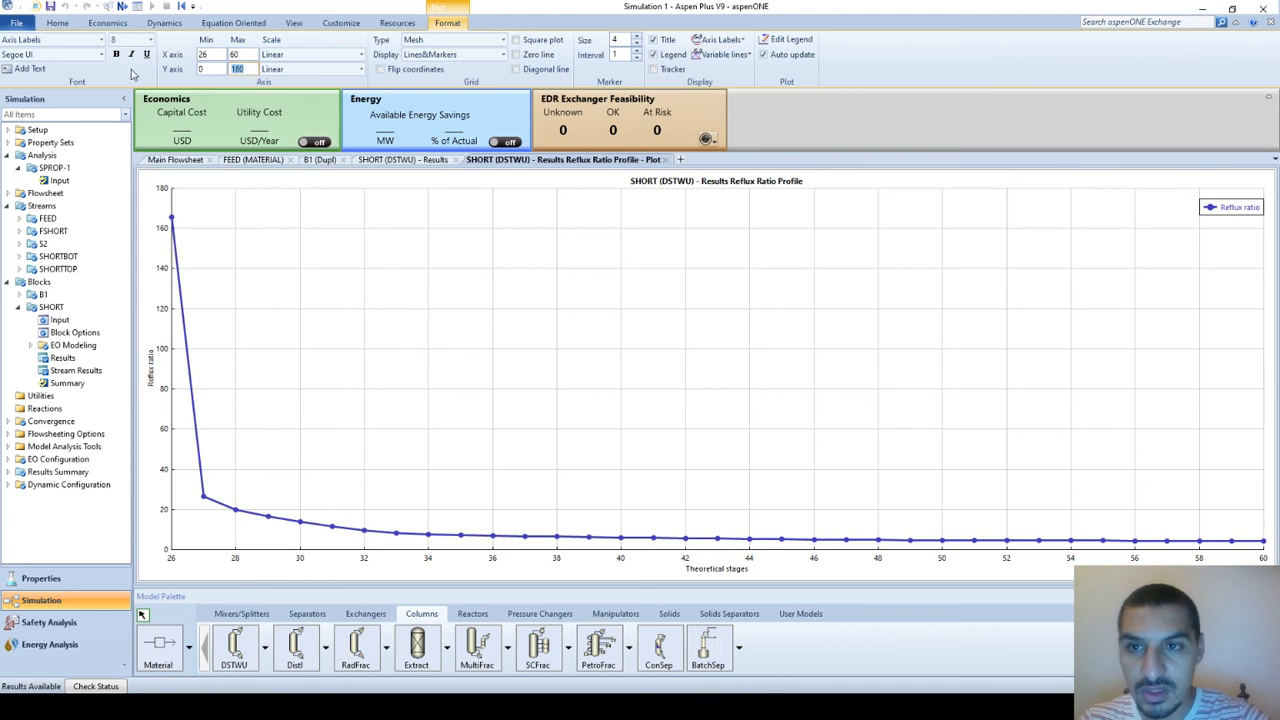
text(25)
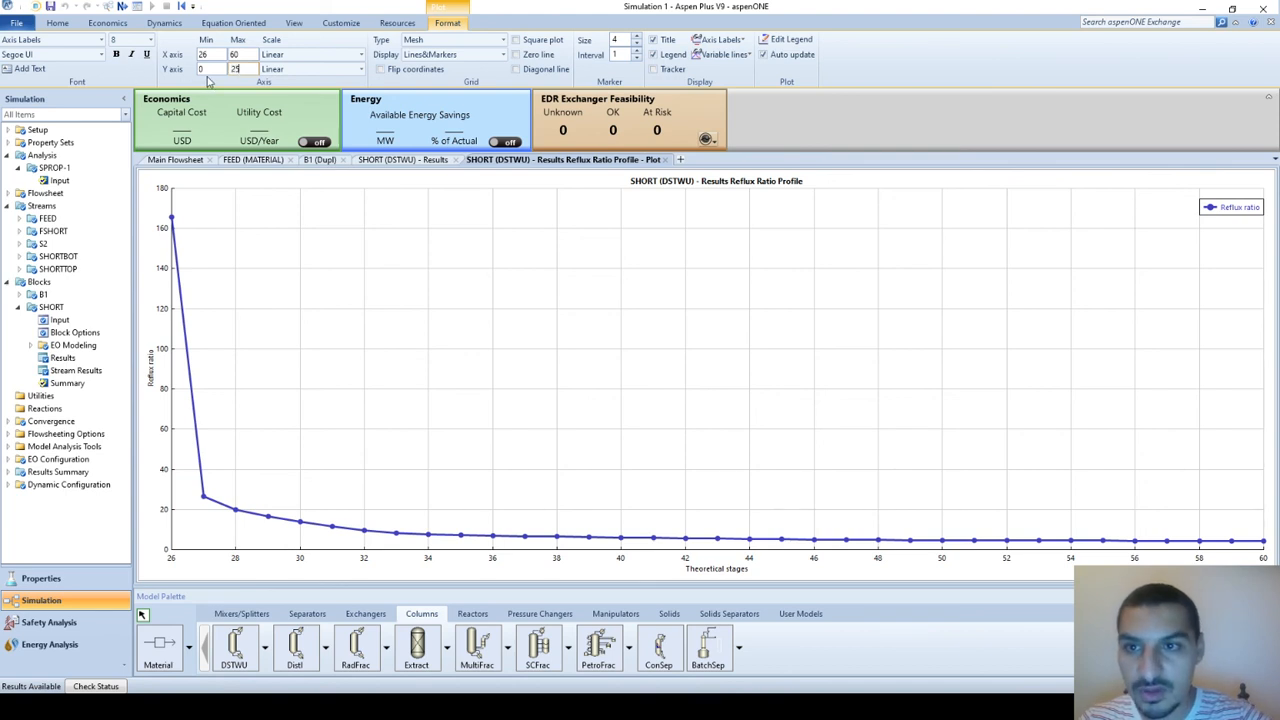
key(Return)
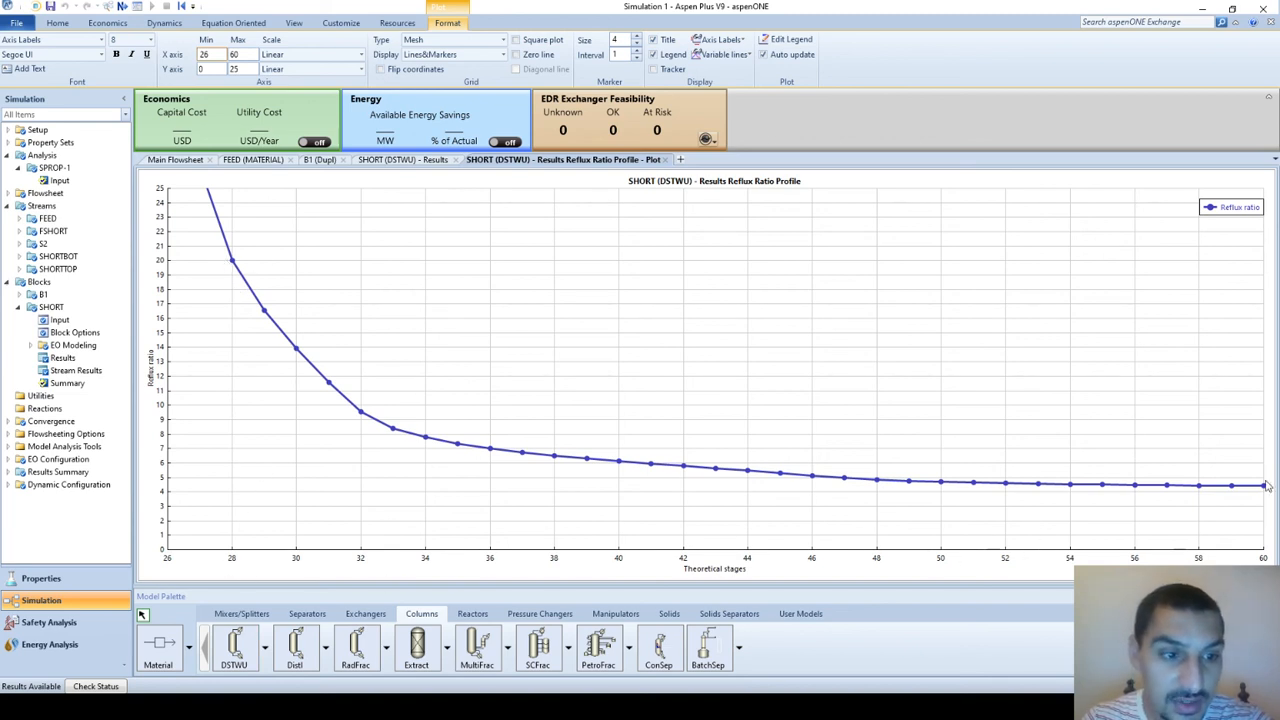
mouse_move(1266, 487)
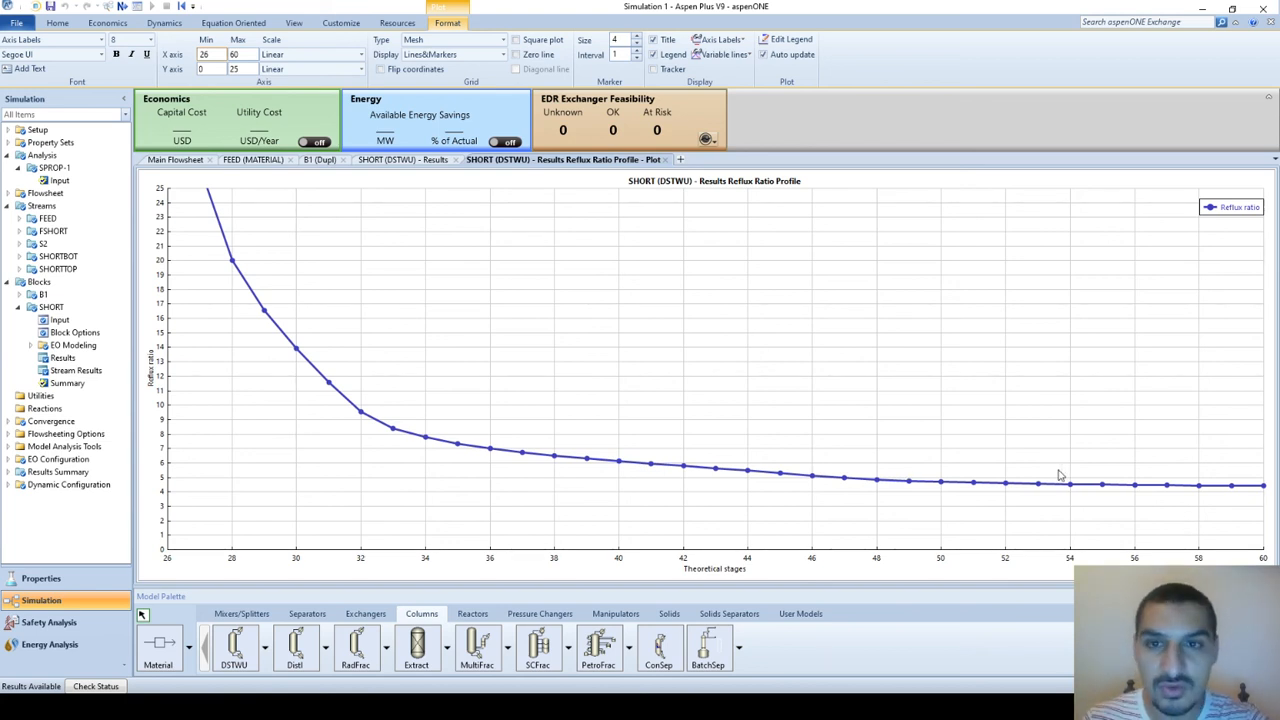
- Return to the SHORT column's reflux ratio profile table and compare reflux ratios across the theoretical stages
click(412, 162)
scroll(310, 353, down, 3)
scroll(310, 353, up, 3)
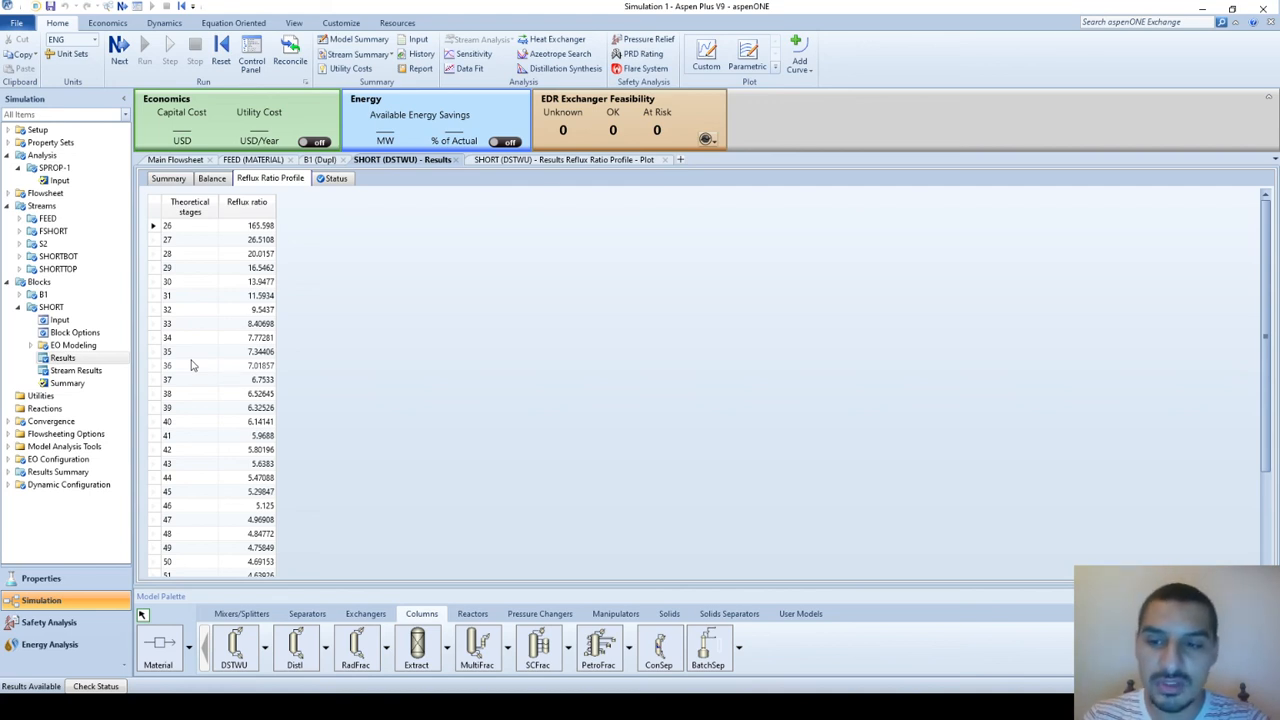
scroll(385, 490, down, 3)
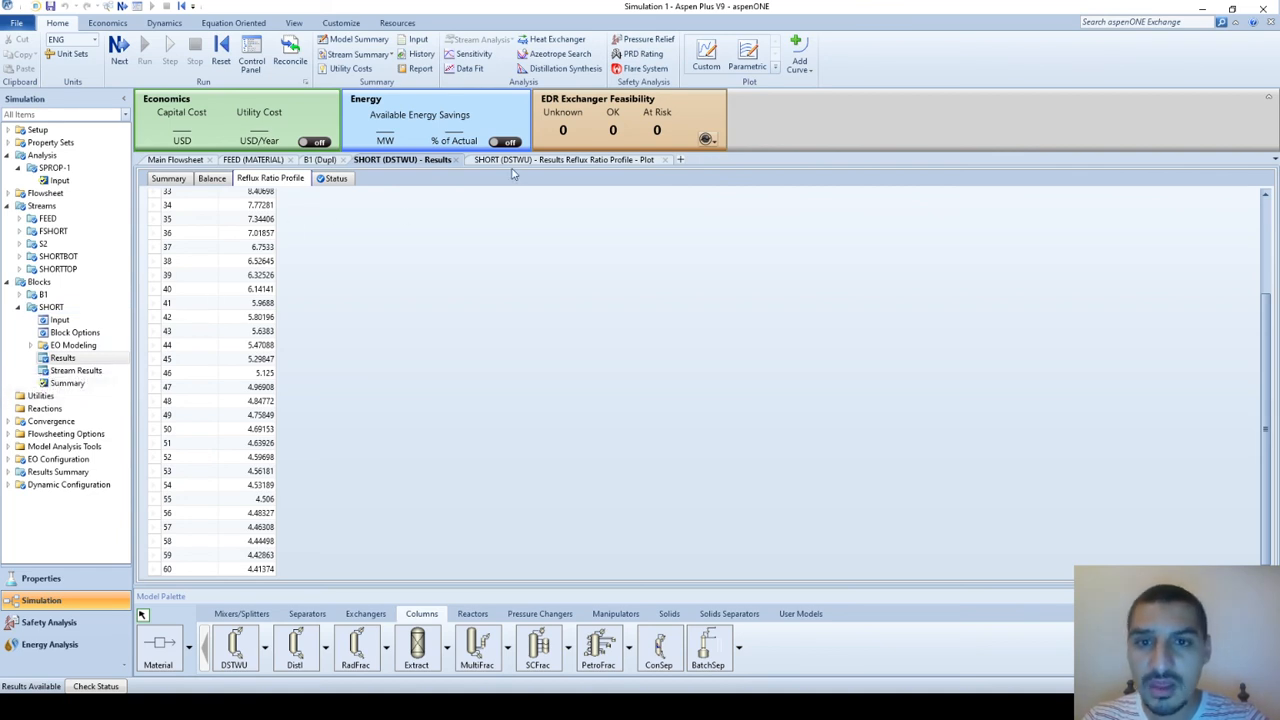
- Go to the main flowsheet and open the SHORT column's specifications
click(172, 160)
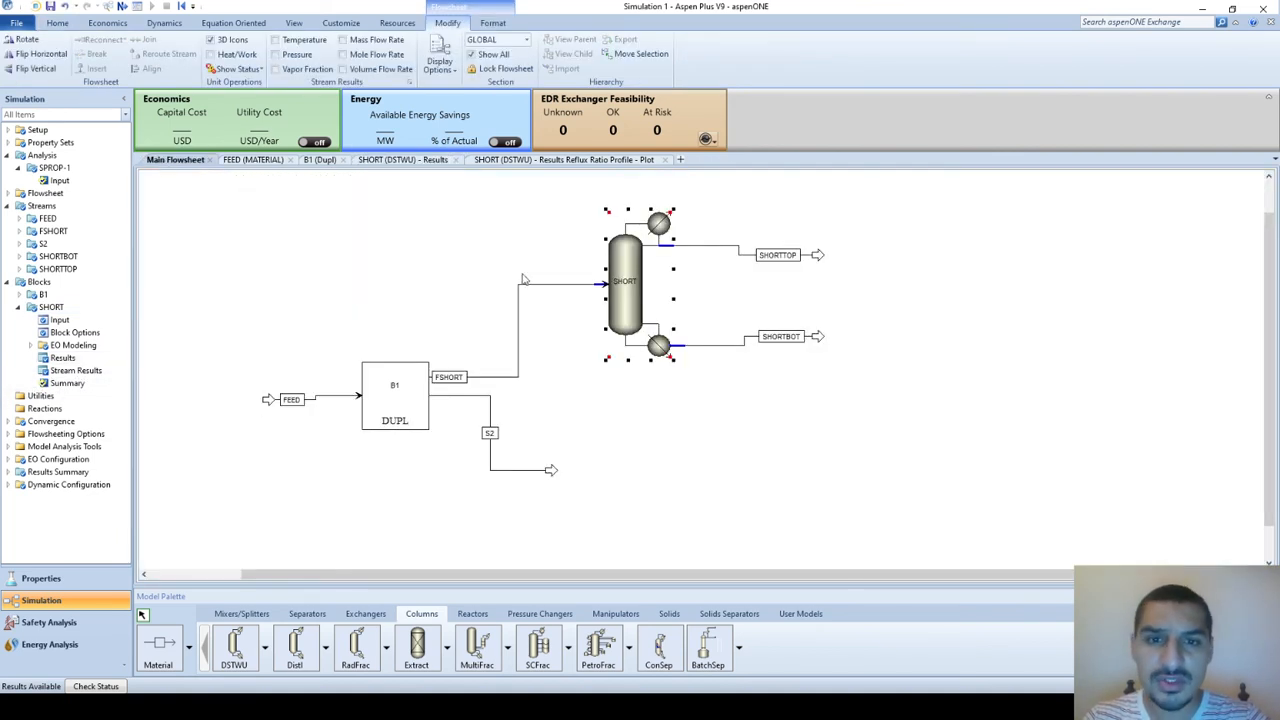
click(638, 328)
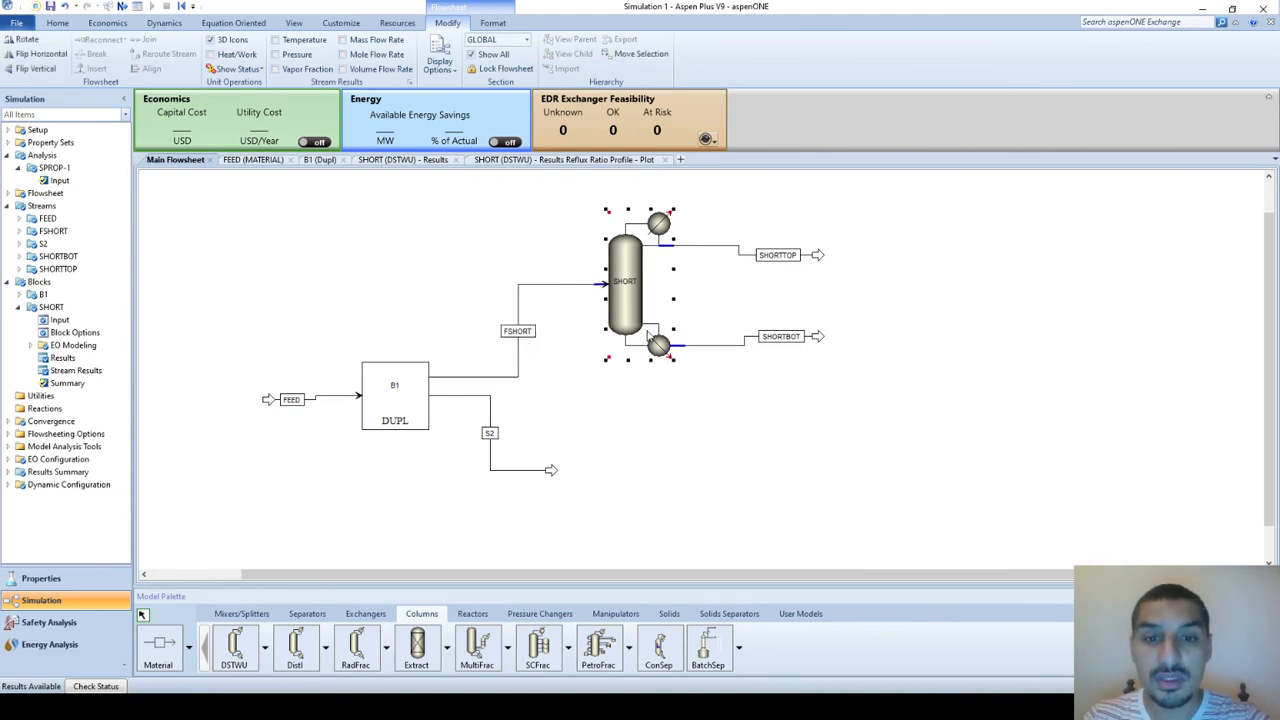
double_click(631, 310)
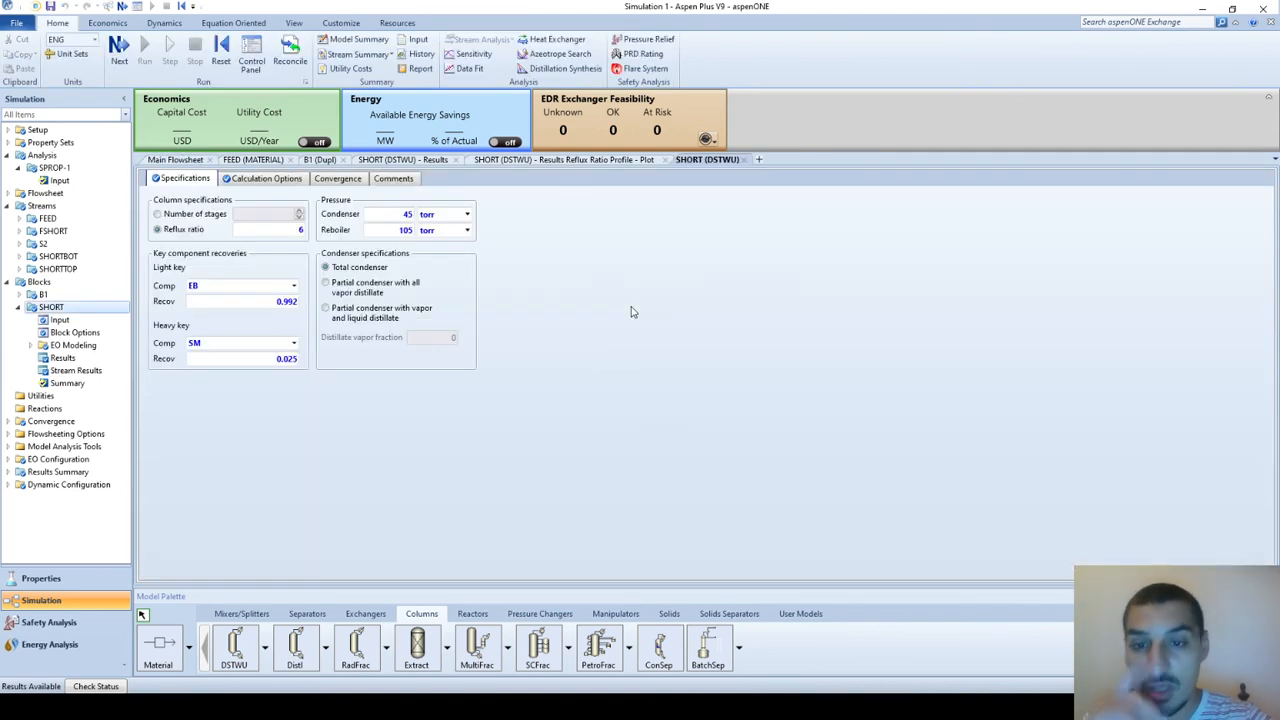
click(294, 286)
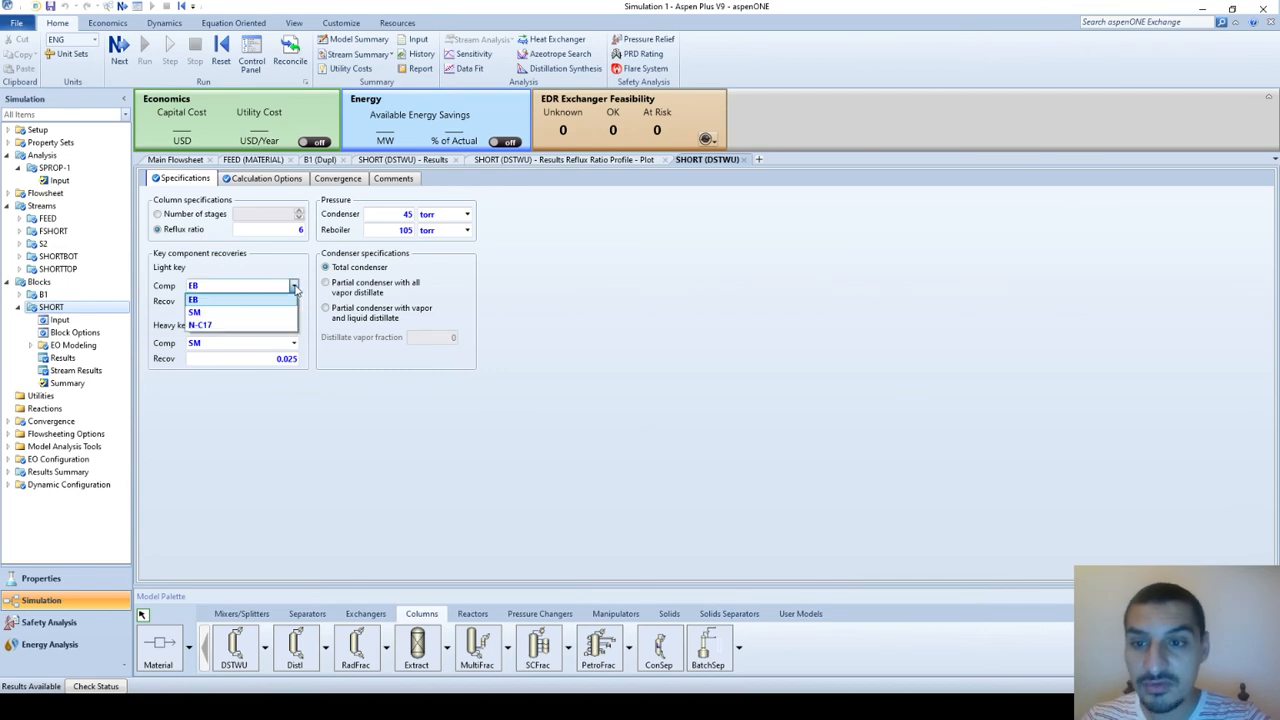
click(254, 313)
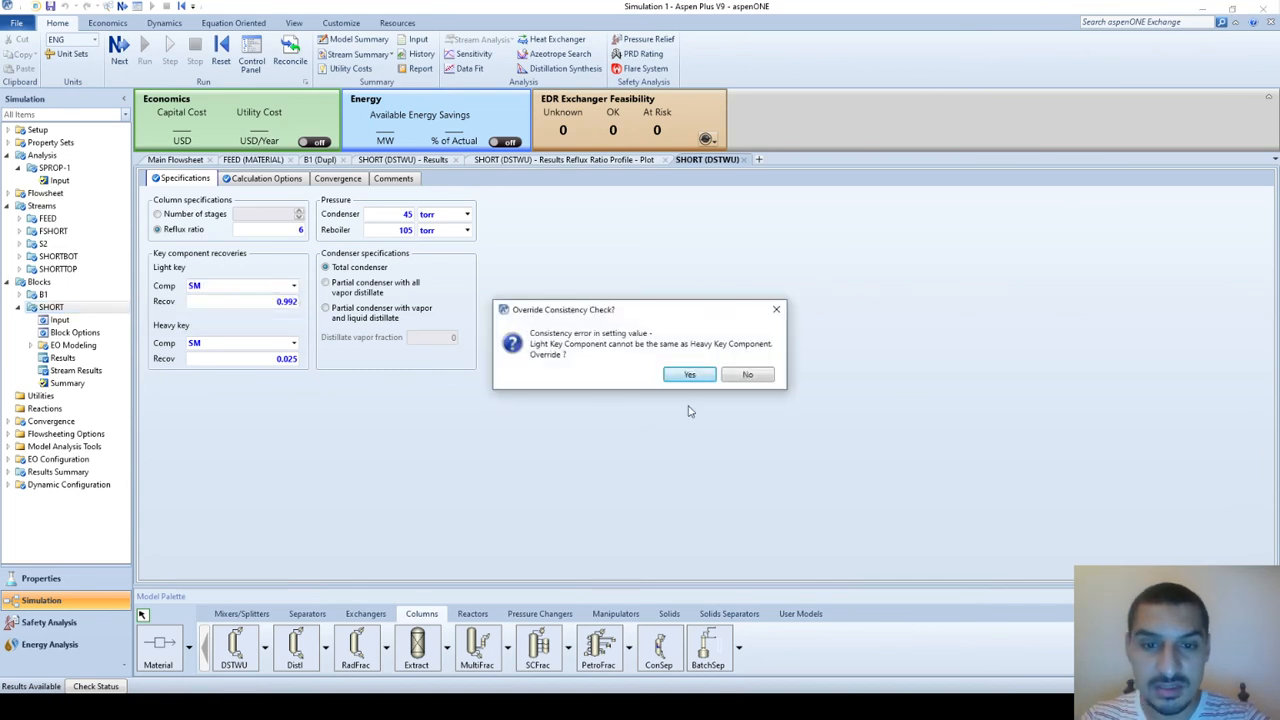
click(747, 374)
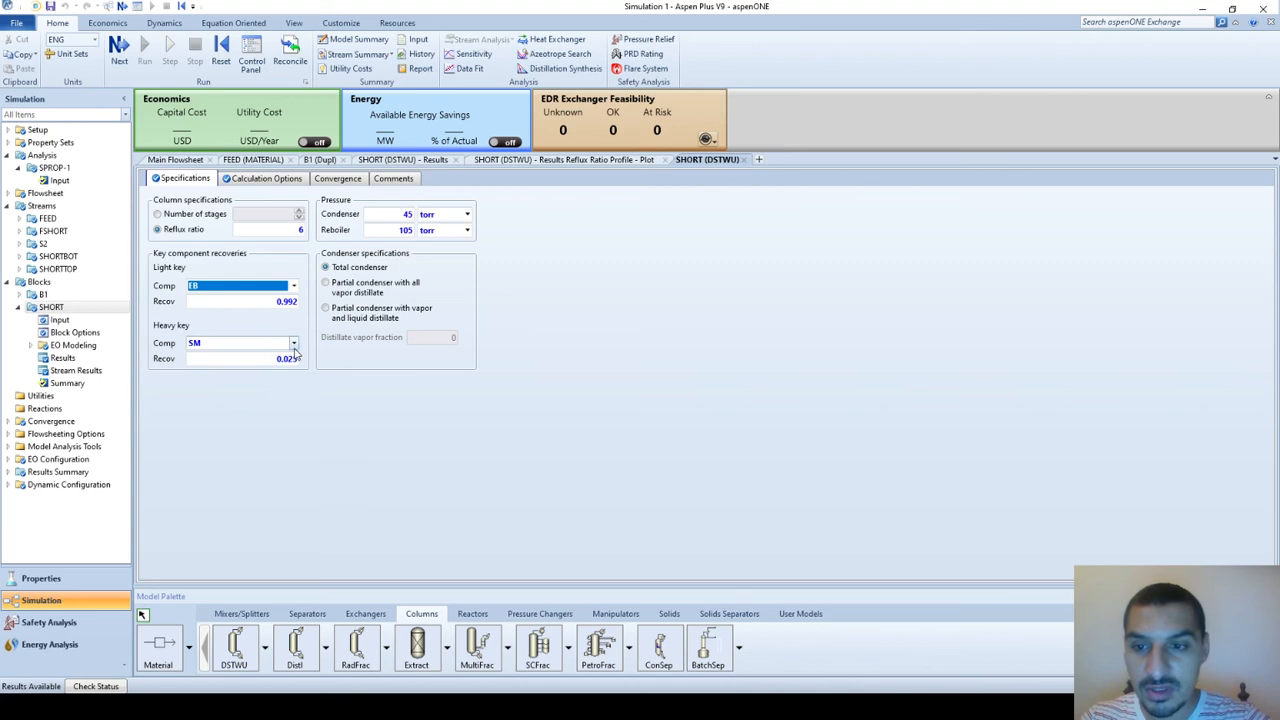
- Swap the SHORT column's key components: set the heavy key to EB, overriding the consistency check, and the light key to SM
click(294, 344)
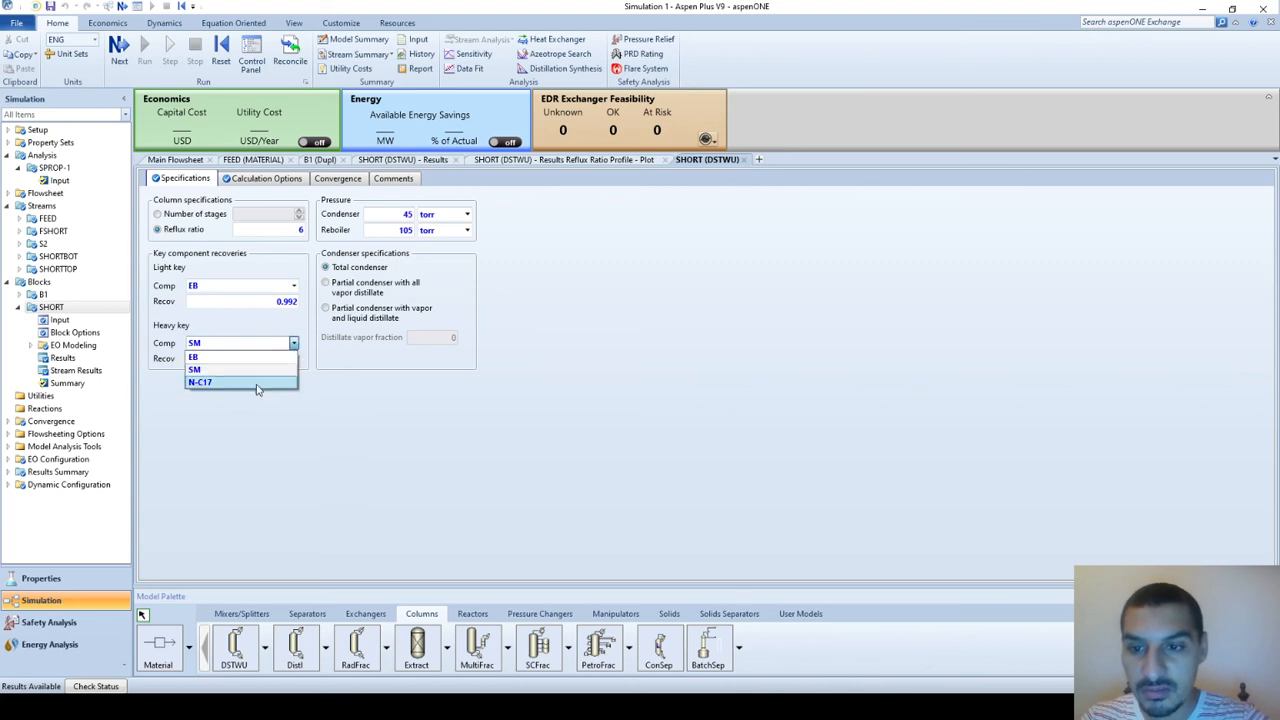
click(194, 357)
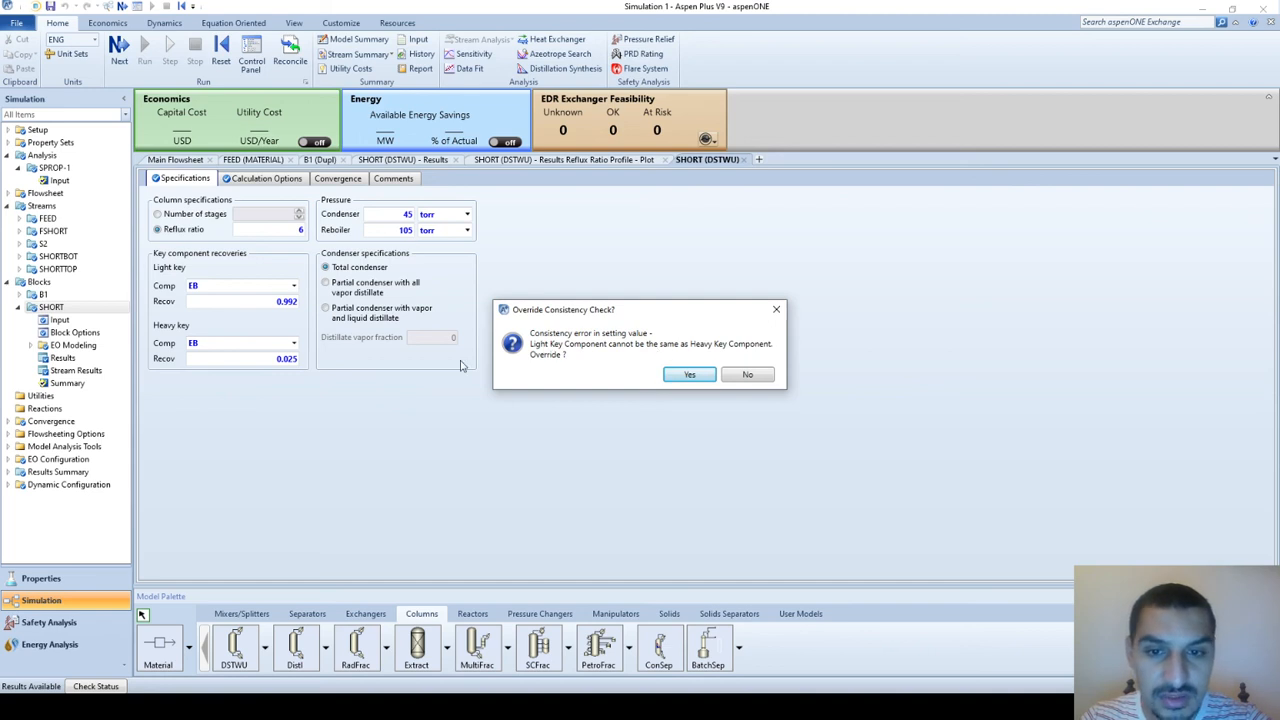
click(702, 377)
click(293, 286)
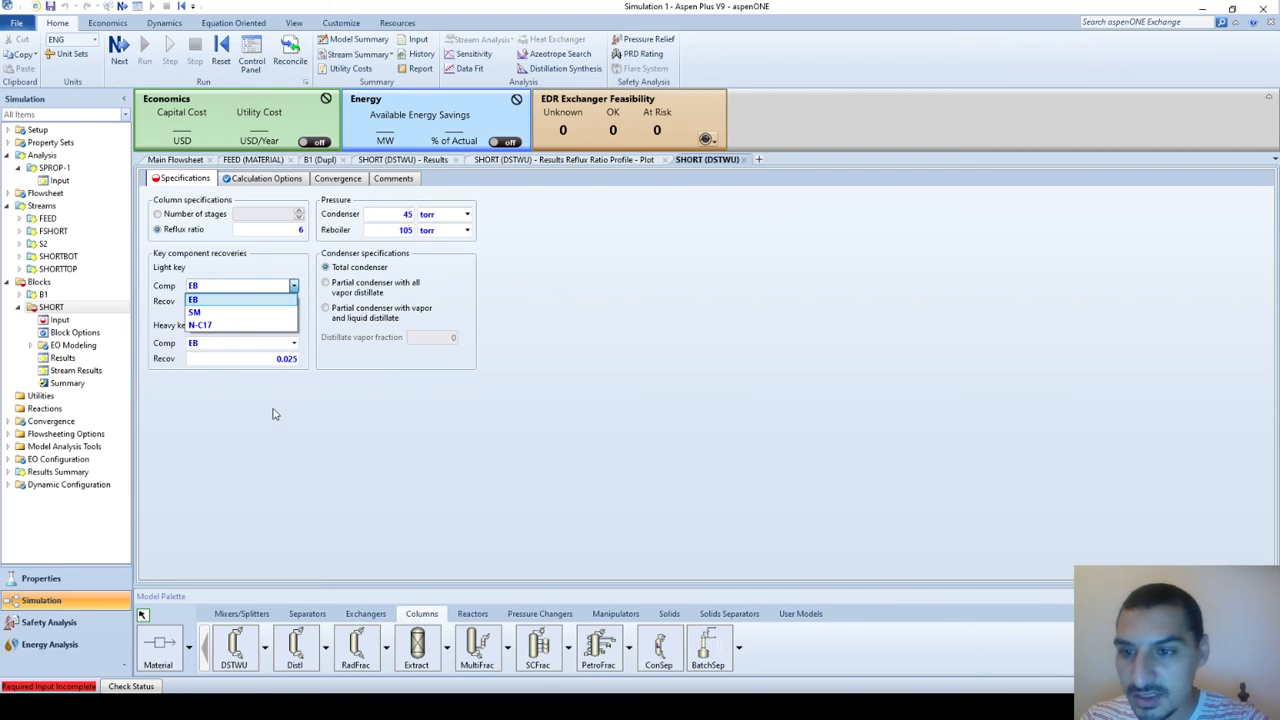
click(224, 313)
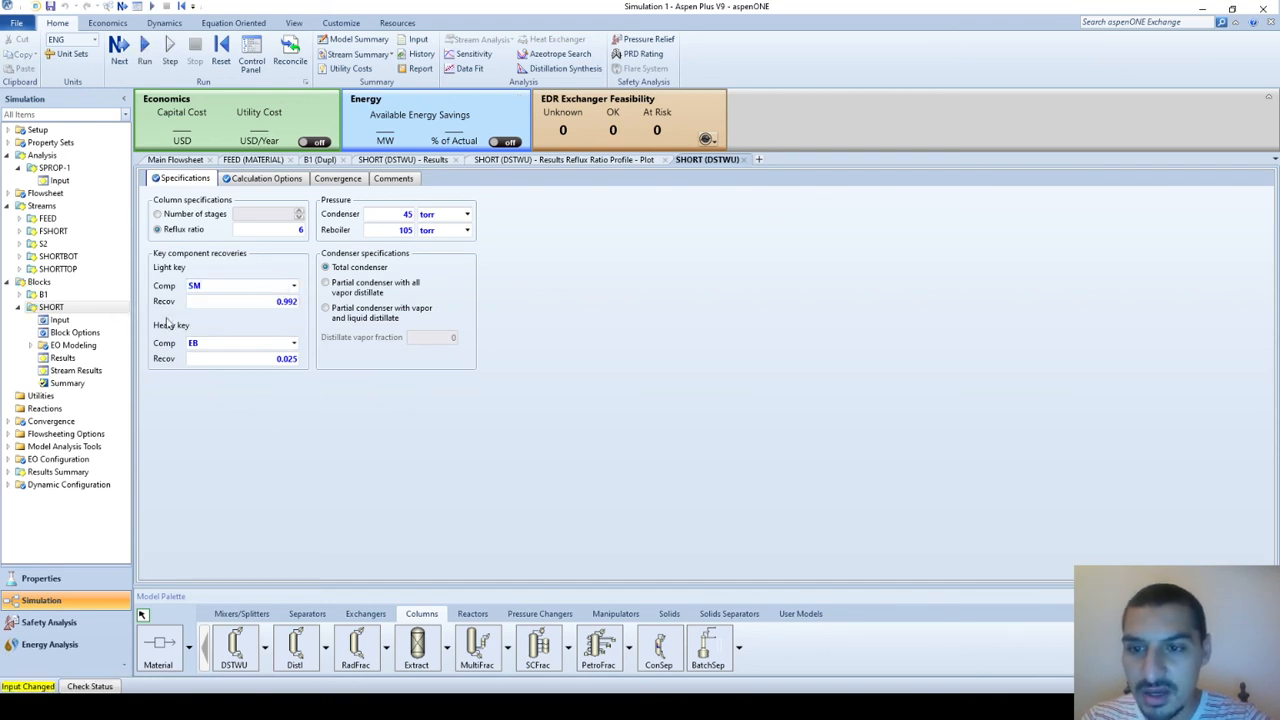
- Run the simulation with the swapped key components and display the Run Status results form
click(144, 48)
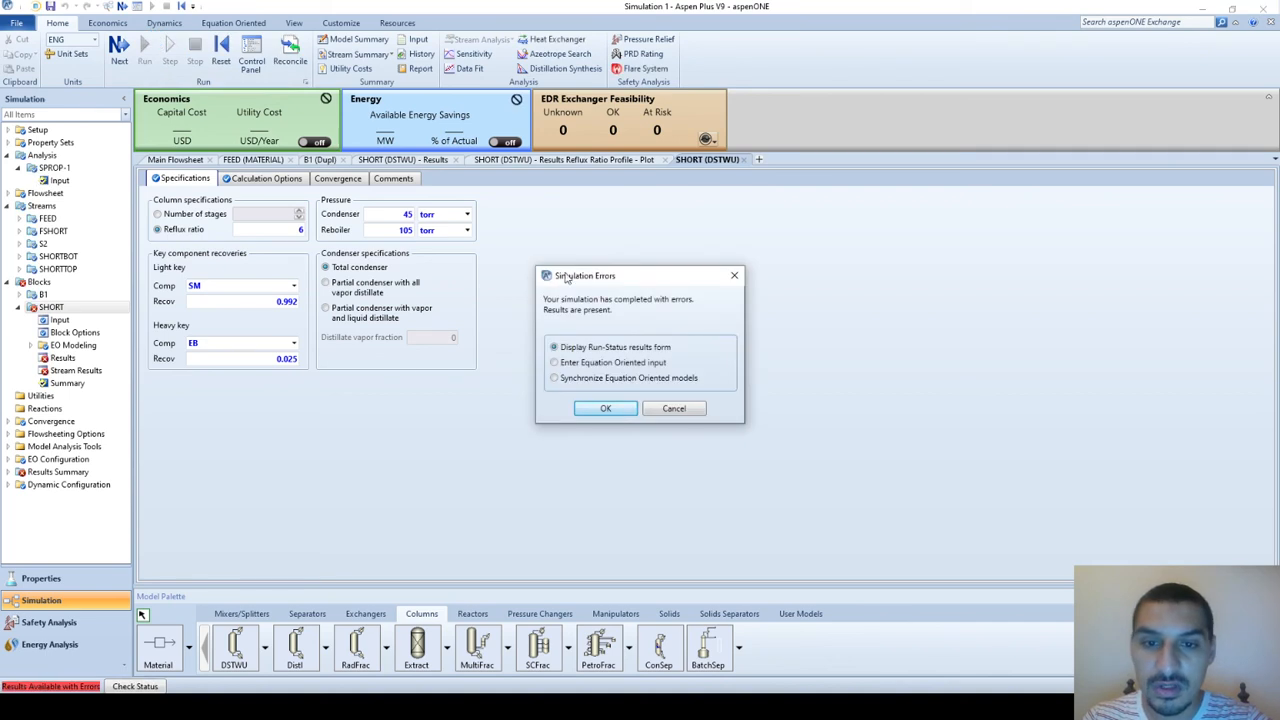
click(618, 408)
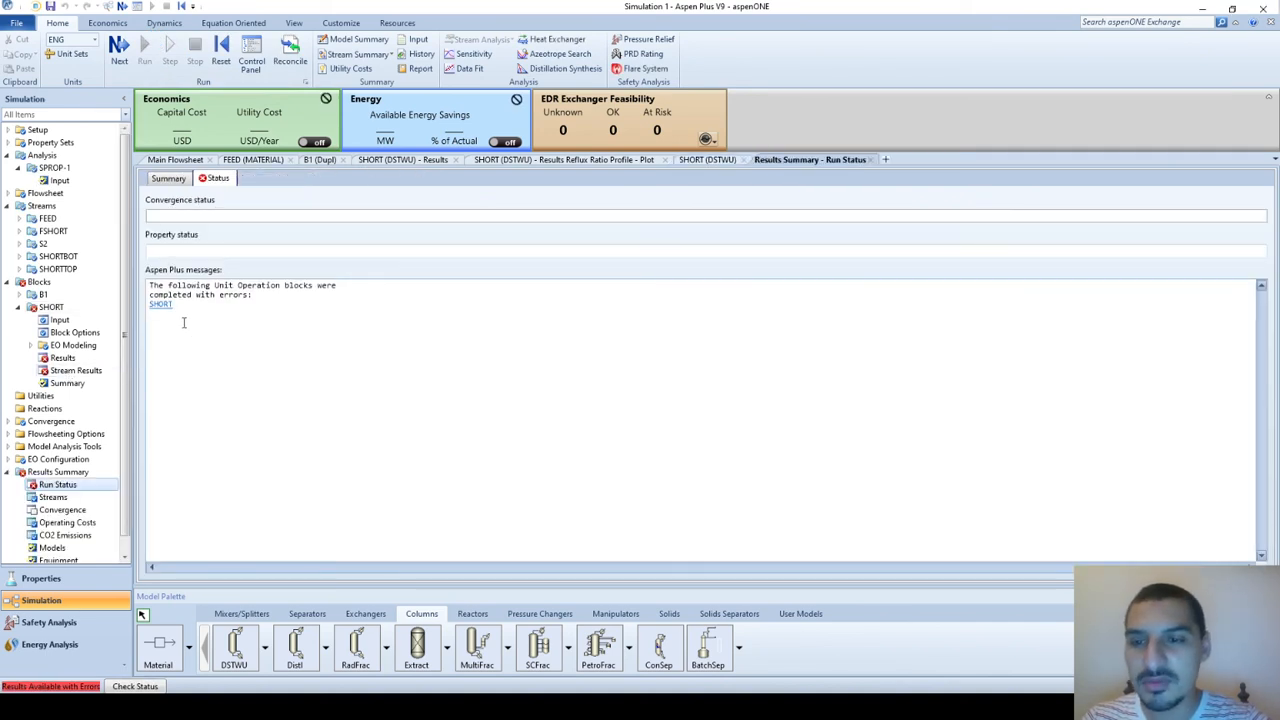
- Open the SHORT column's status results from the run messages and examine the errors on minimum stages, feed location and reflux ratio
click(165, 307)
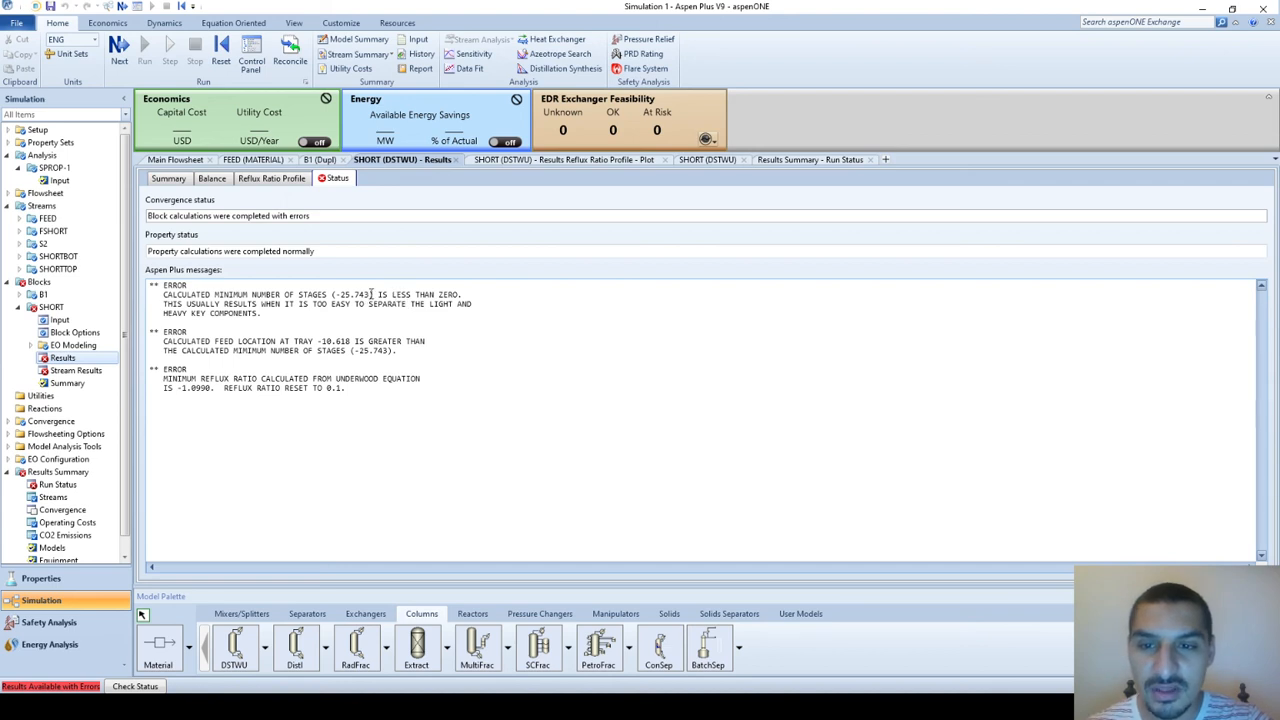
drag(371, 294, 337, 293)
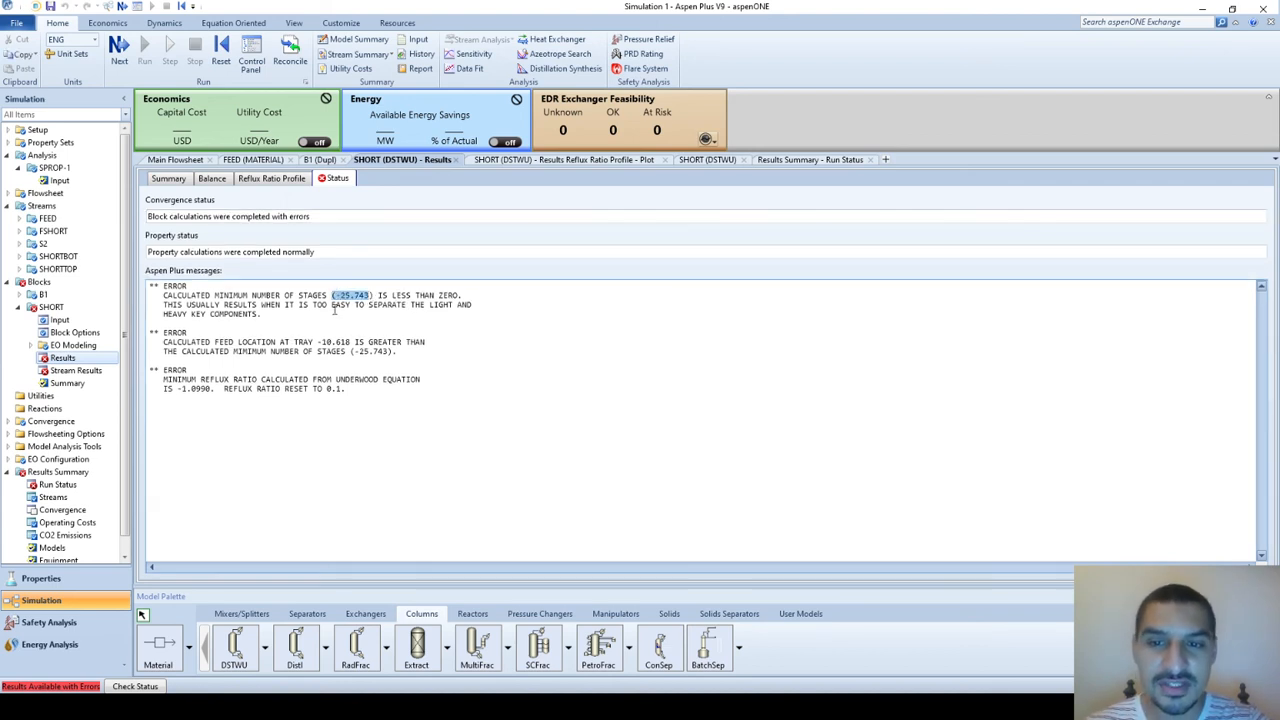
click(335, 310)
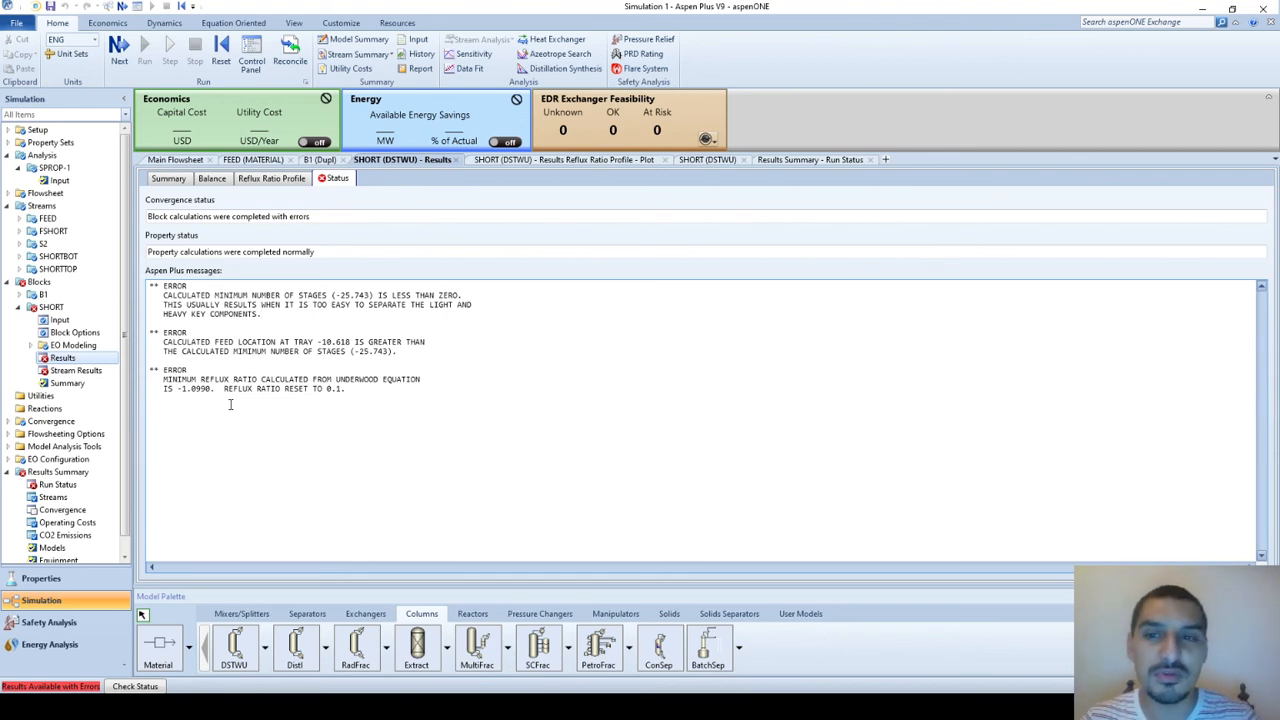
- Restore the SHORT column's key components, setting the light key to EB and the heavy key to SM, and rerun the simulation
click(76, 320)
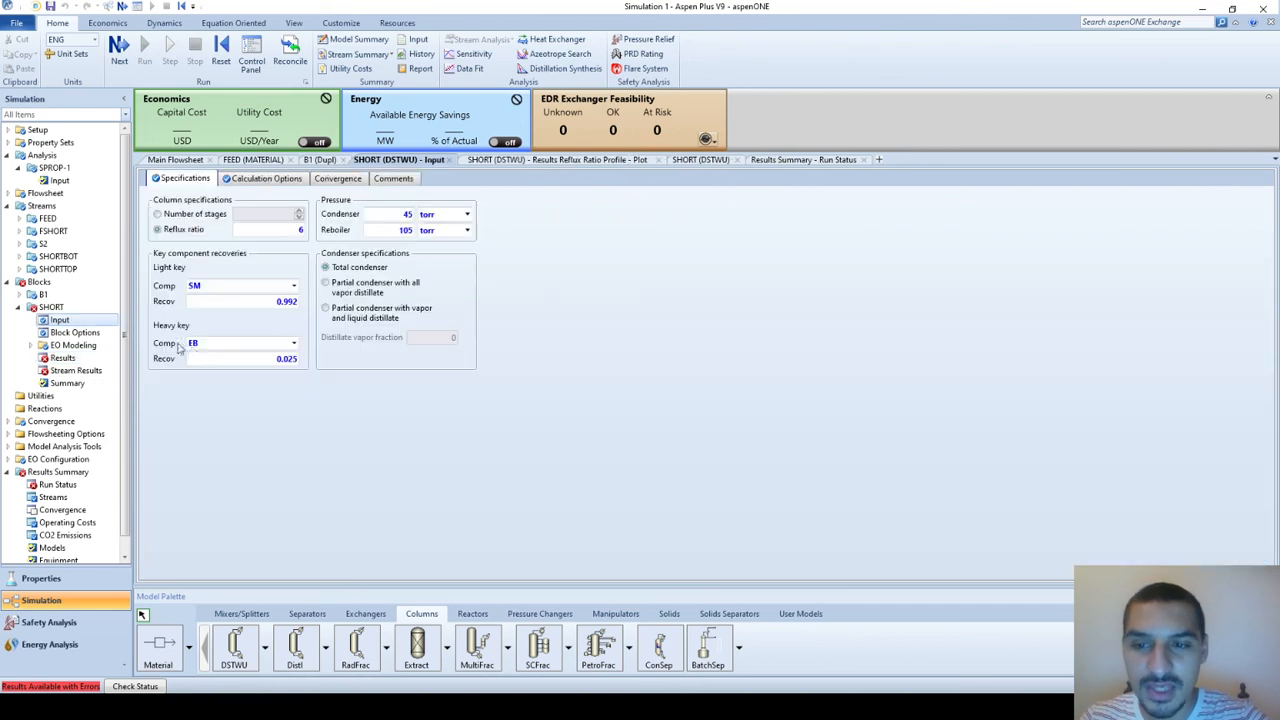
click(242, 289)
click(242, 289)
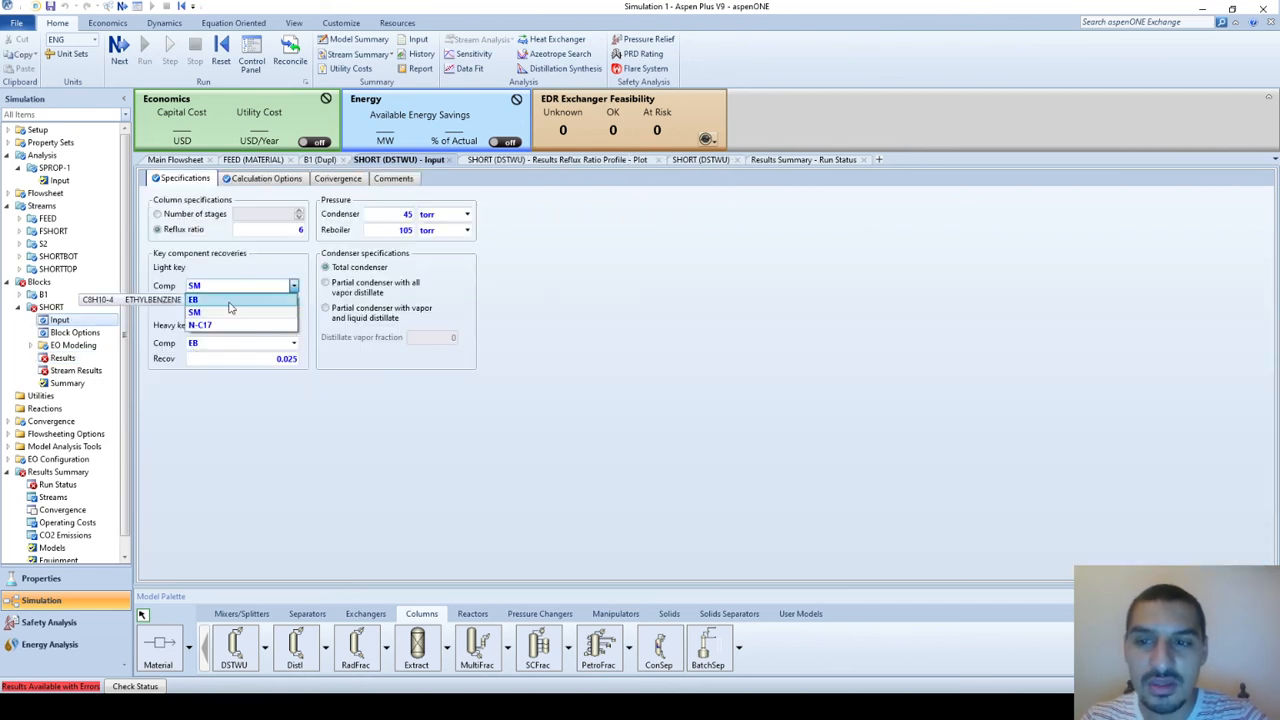
click(240, 300)
key(Return)
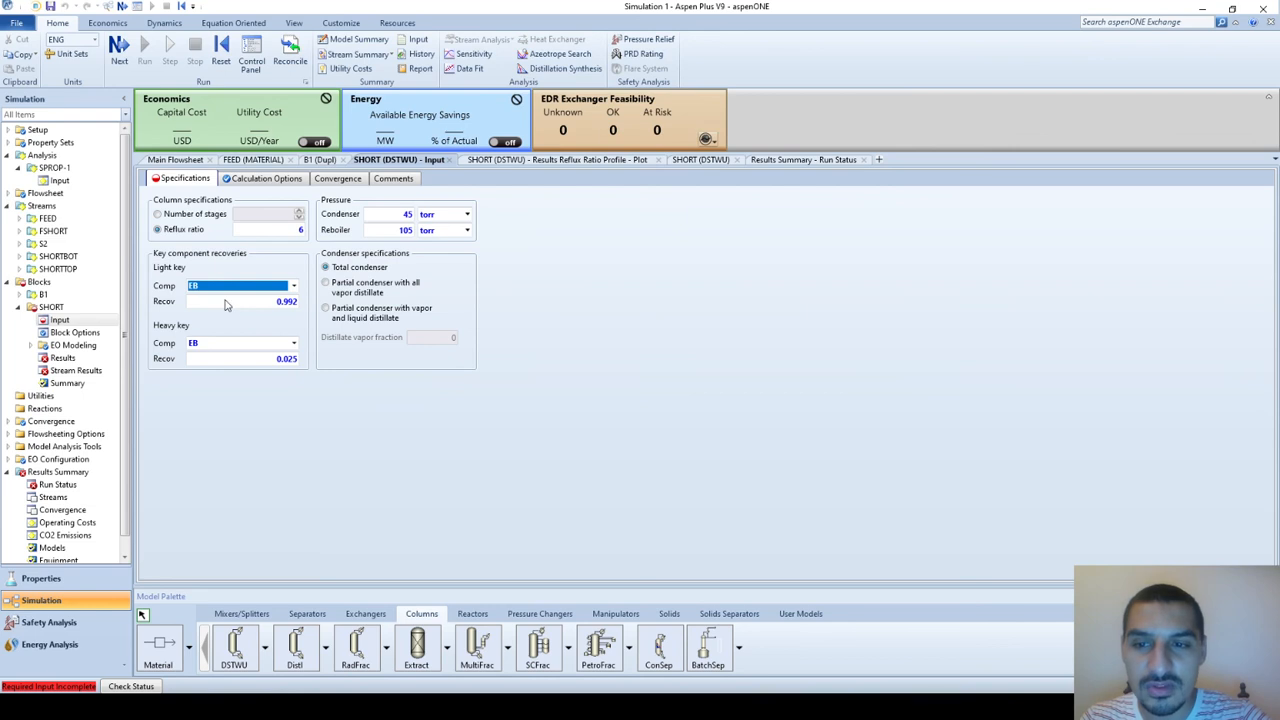
click(235, 344)
click(235, 344)
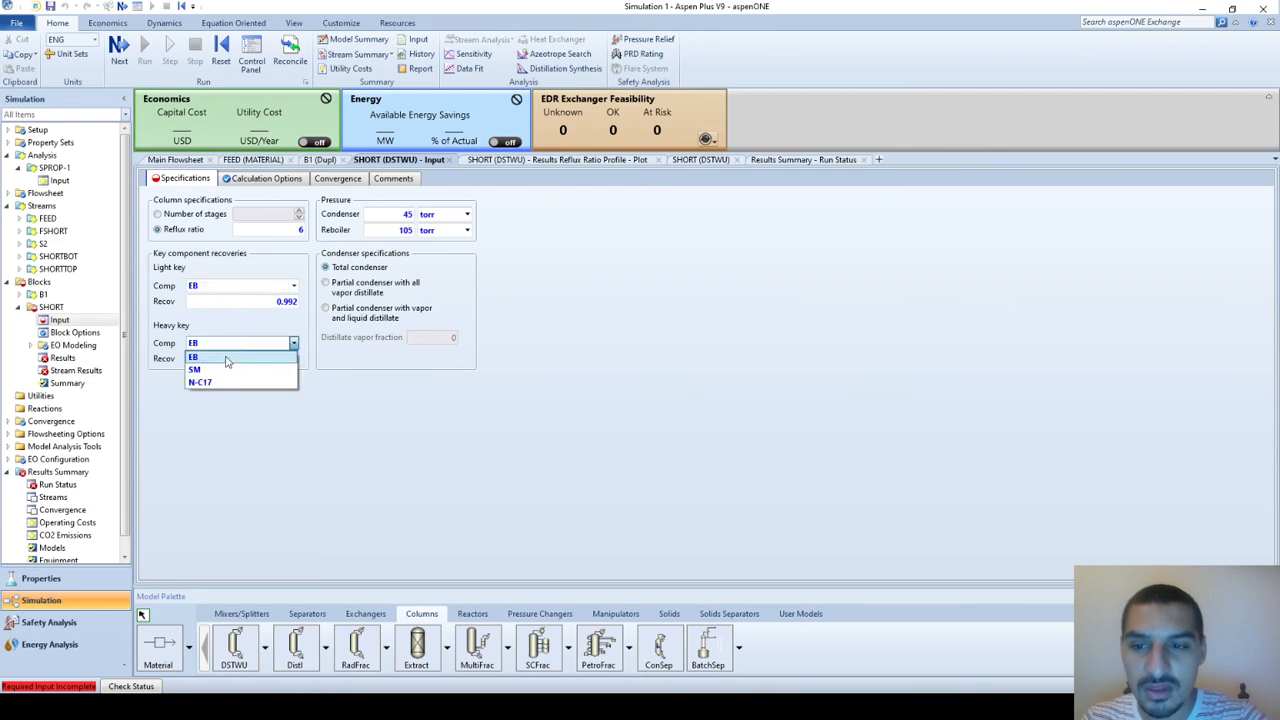
click(222, 371)
click(144, 48)
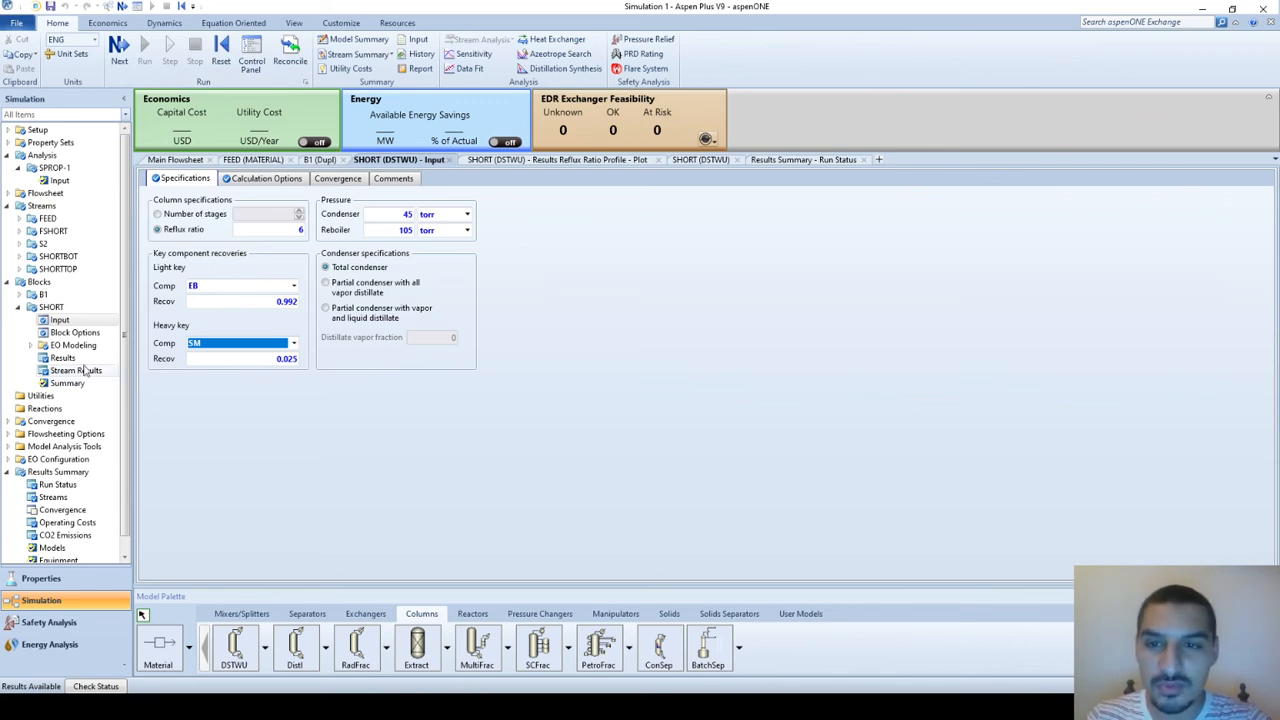
- Review and close the SHORT column's reflux ratio profile plot, and return to the FEED stream's specifications
click(547, 163)
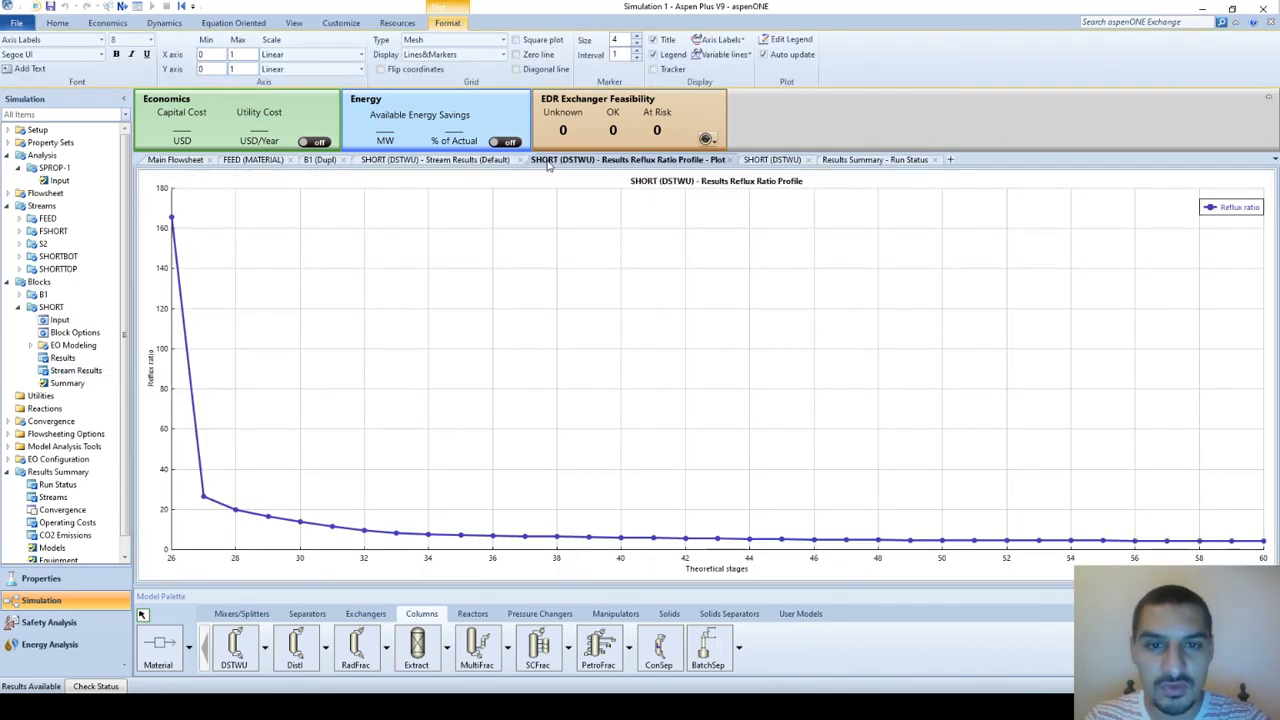
click(733, 161)
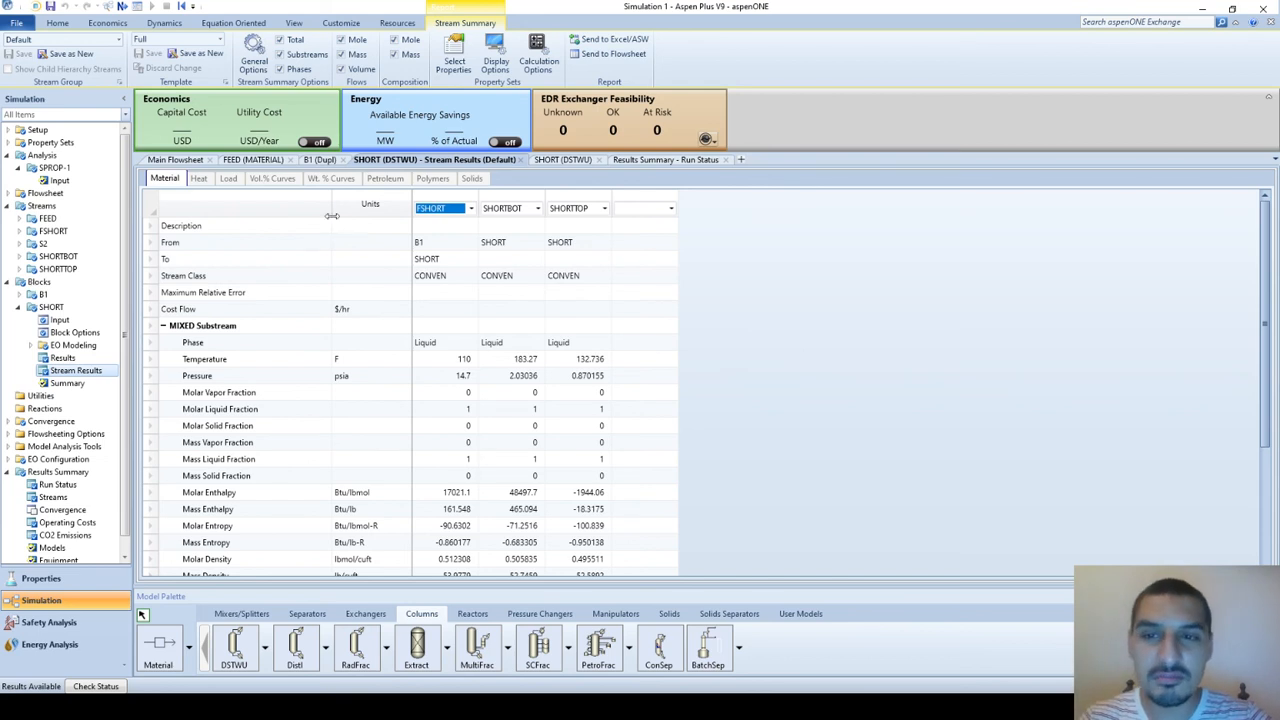
click(263, 163)
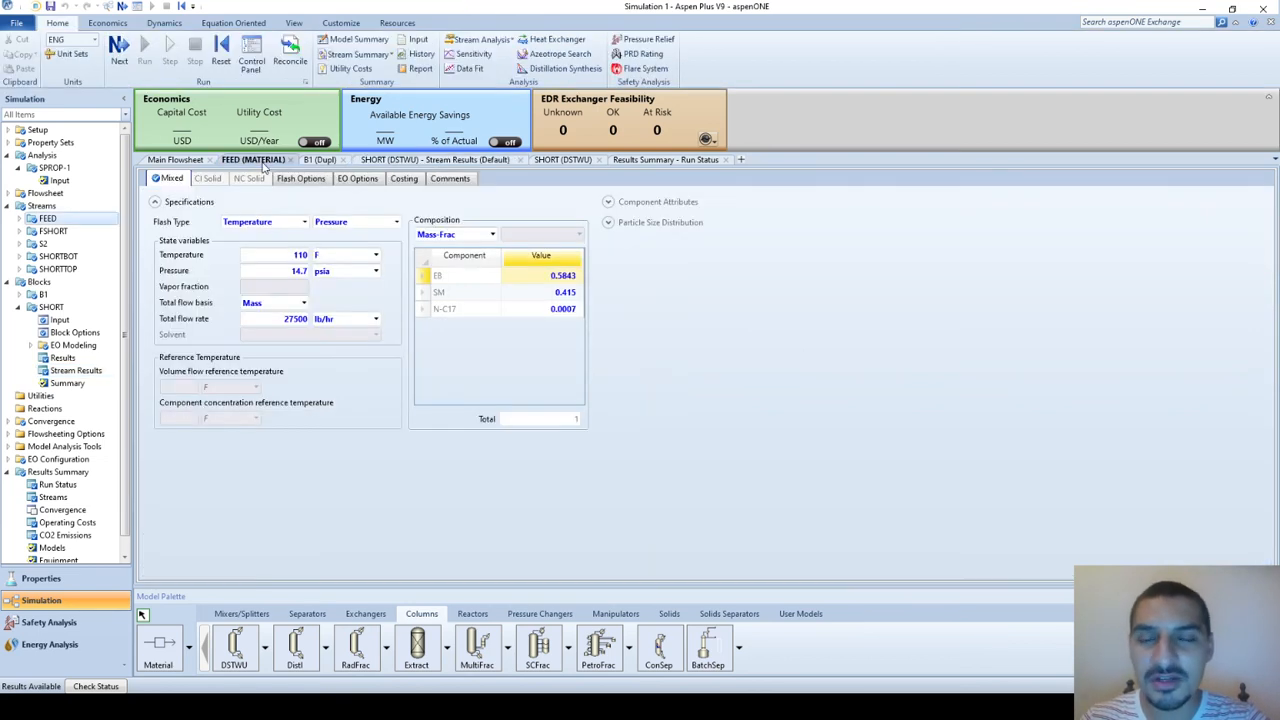